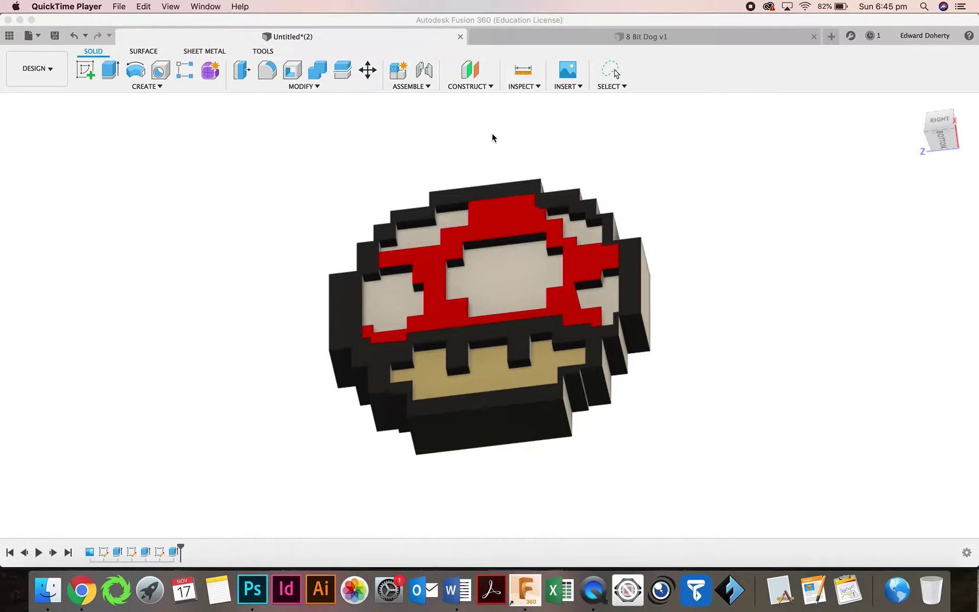
Step: Orbit the mushroom and the 8 Bit Dog v1 designs to inspect them from several angles
click(938, 124)
click(937, 125)
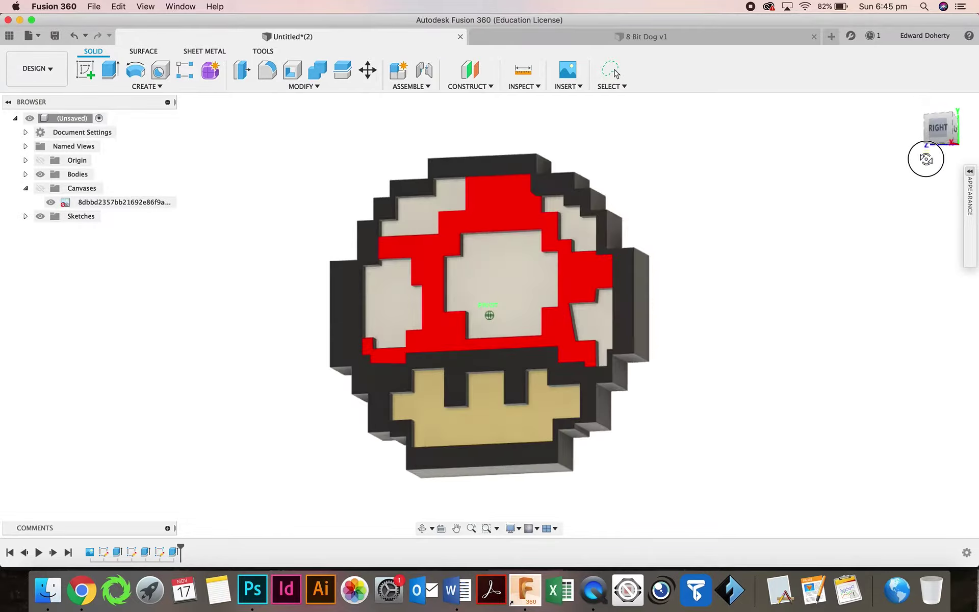
drag(926, 161, 969, 147)
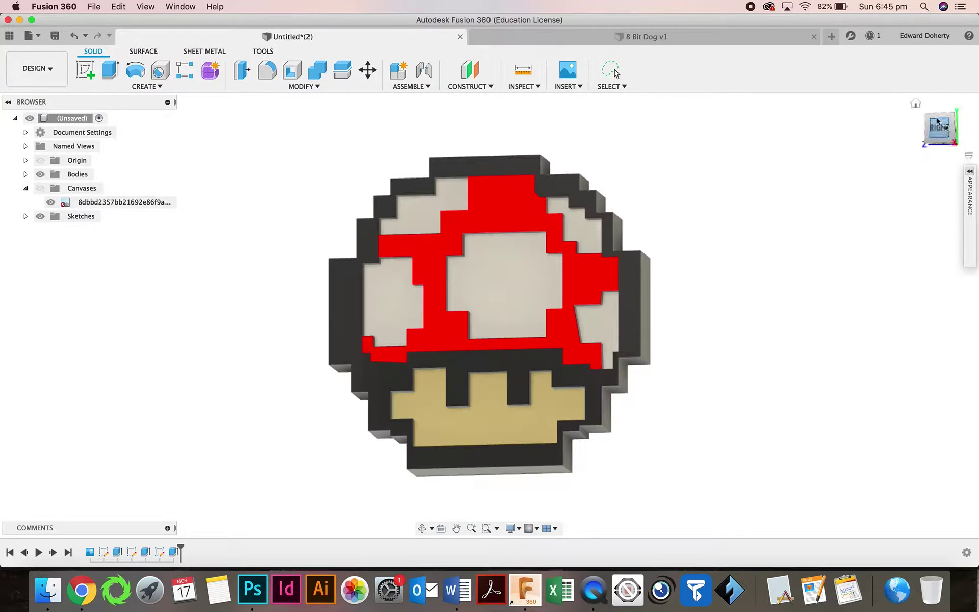
mouse_move(877, 137)
shift+middle_down()
mouse_move(431, 144)
mouse_move(311, 128)
shift+middle_up()
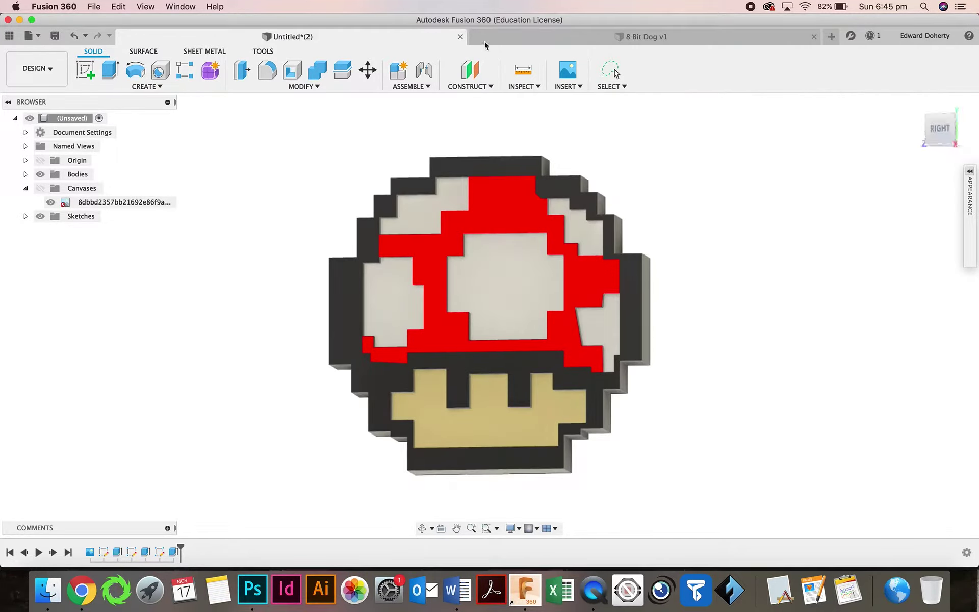
click(499, 38)
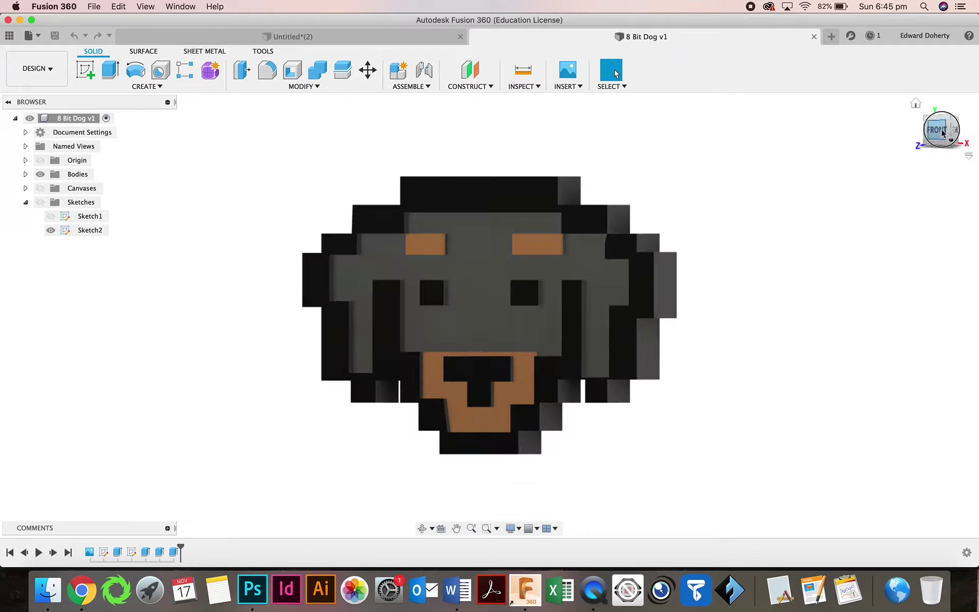
shift+middle_drag(943, 133, 938, 148)
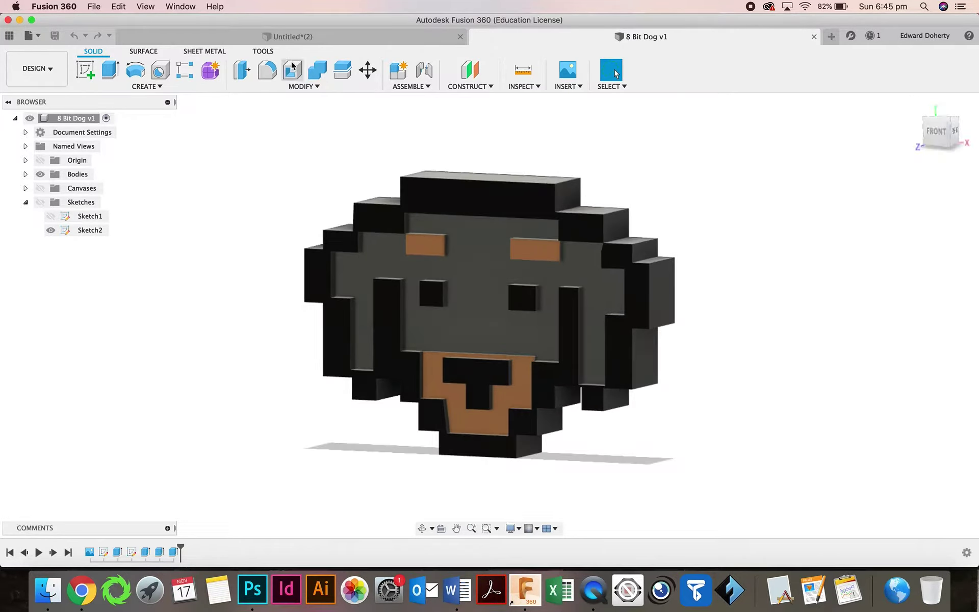
click(332, 37)
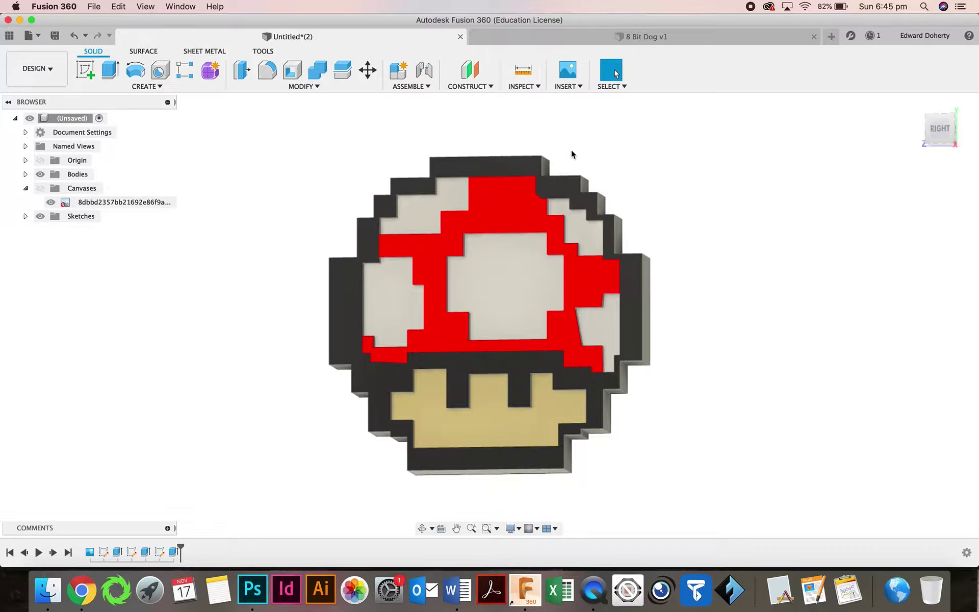
shift+middle_drag(948, 135, 887, 124)
click(934, 129)
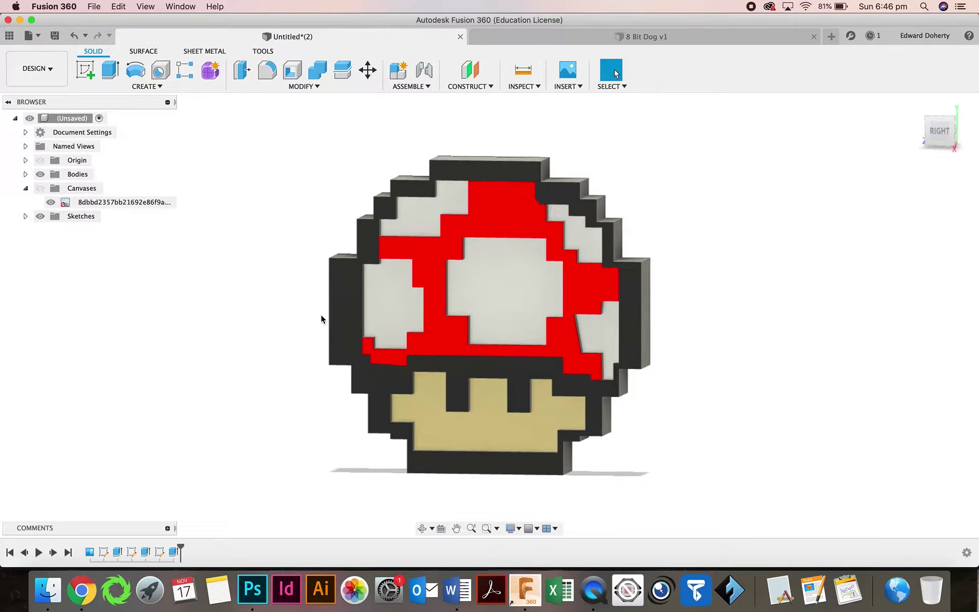
Step: Back in the 8-bit characters image results, preview two character images
click(86, 604)
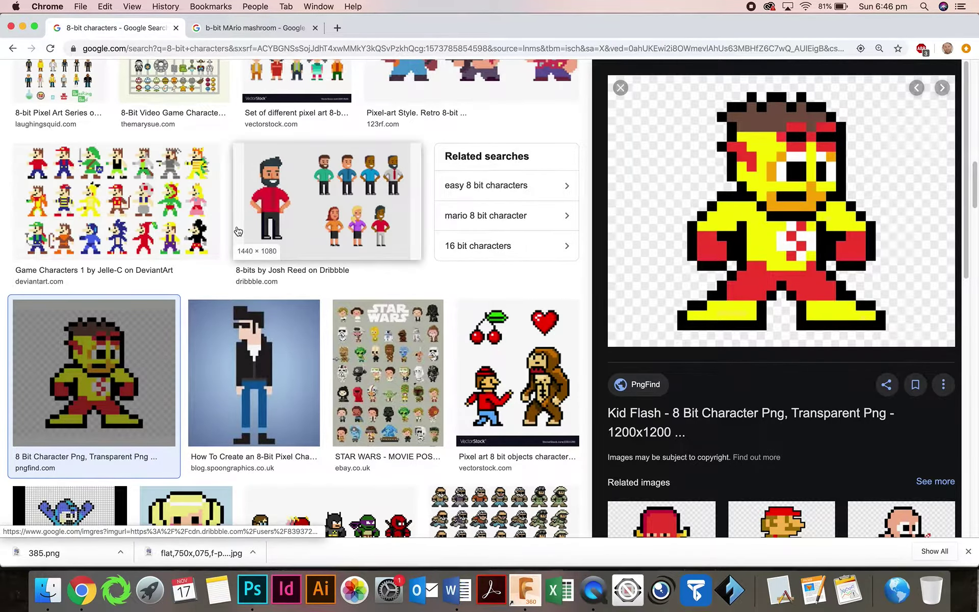
scroll(237, 231, down, 5)
click(197, 263)
click(482, 410)
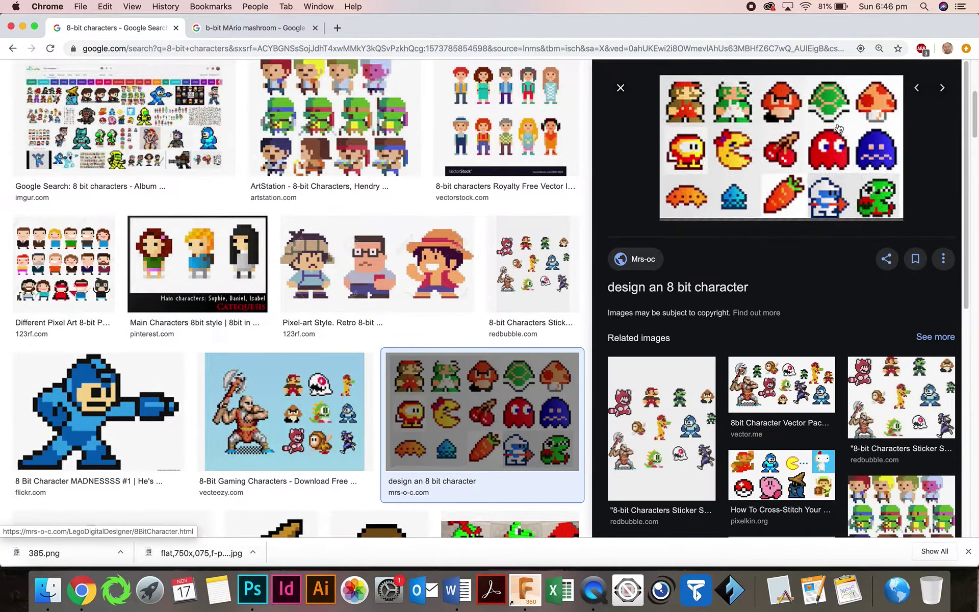
Step: Scroll further through the results and preview the '3 Steps To Create Pixel' image
scroll(543, 227, up, 5)
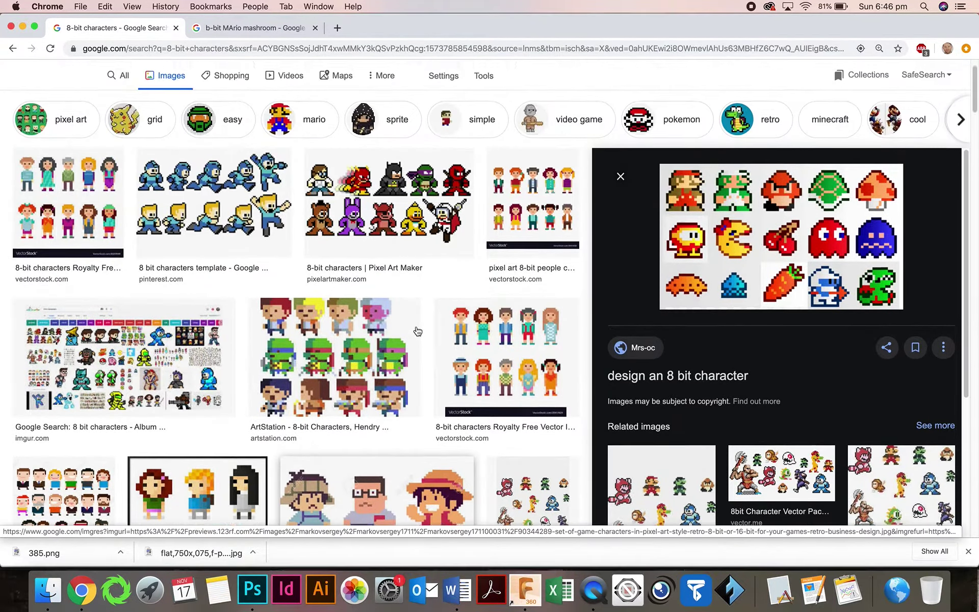
scroll(417, 331, down, 10)
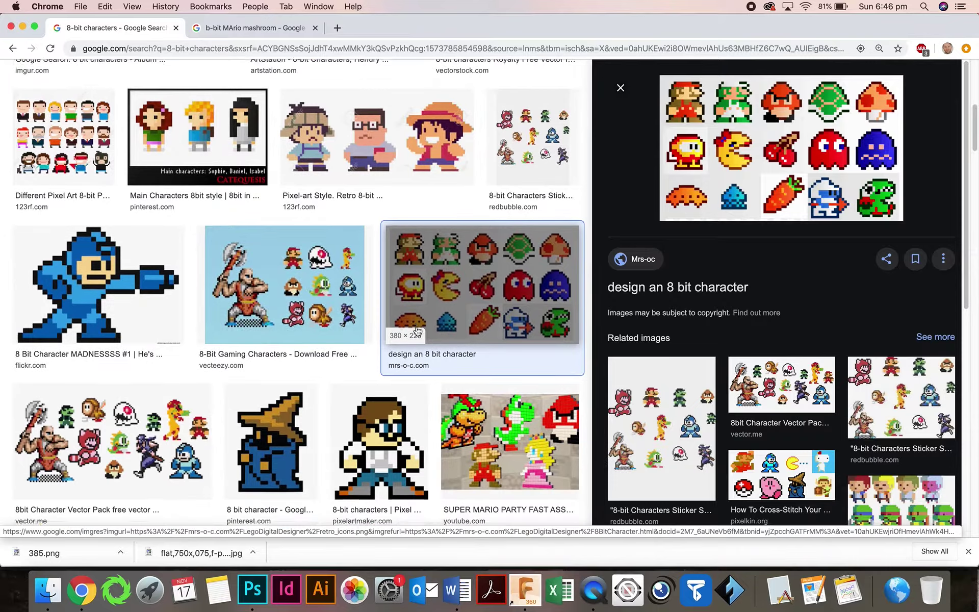
scroll(417, 332, down, 10)
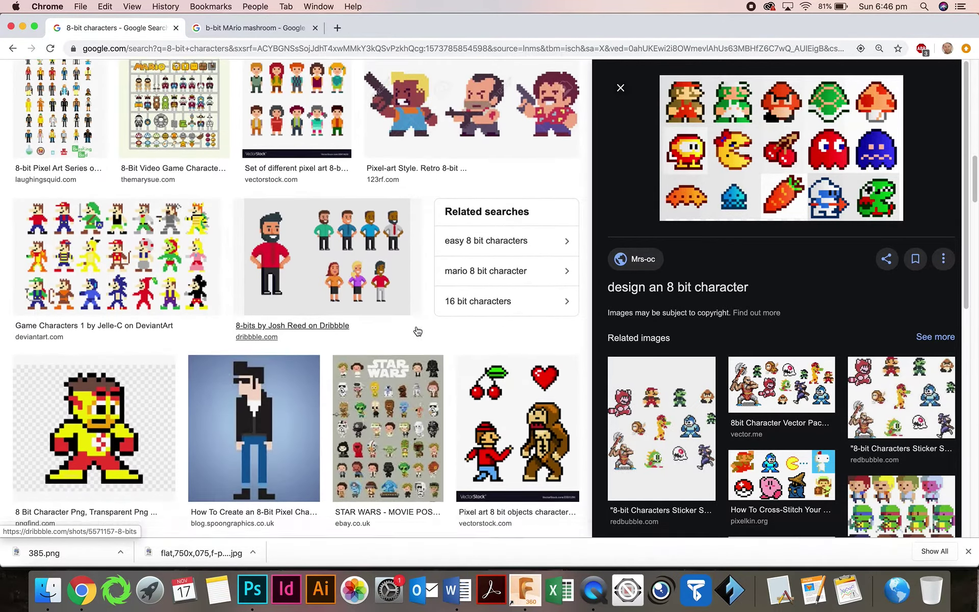
scroll(417, 332, down, 10)
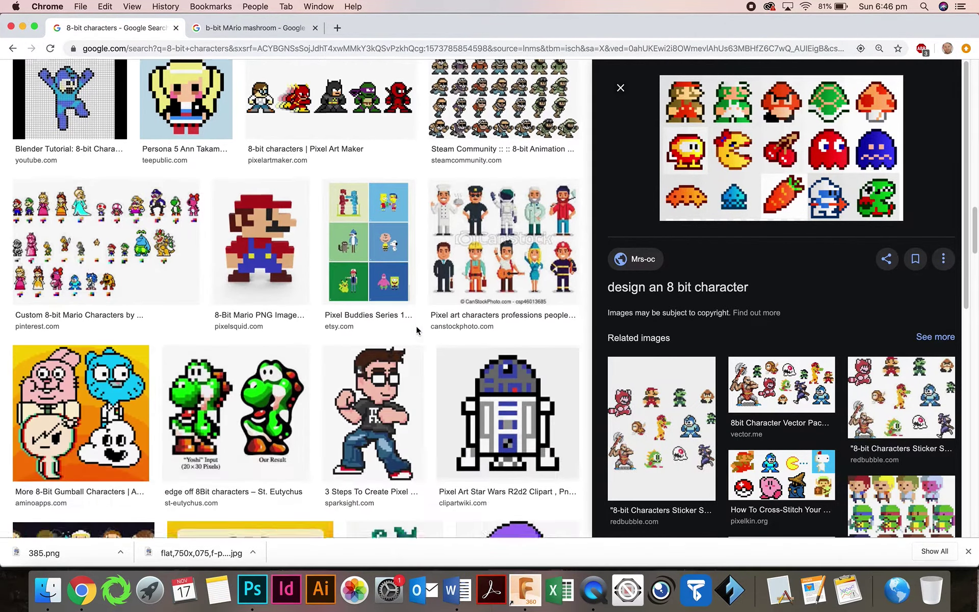
scroll(416, 330, down, 3)
click(416, 330)
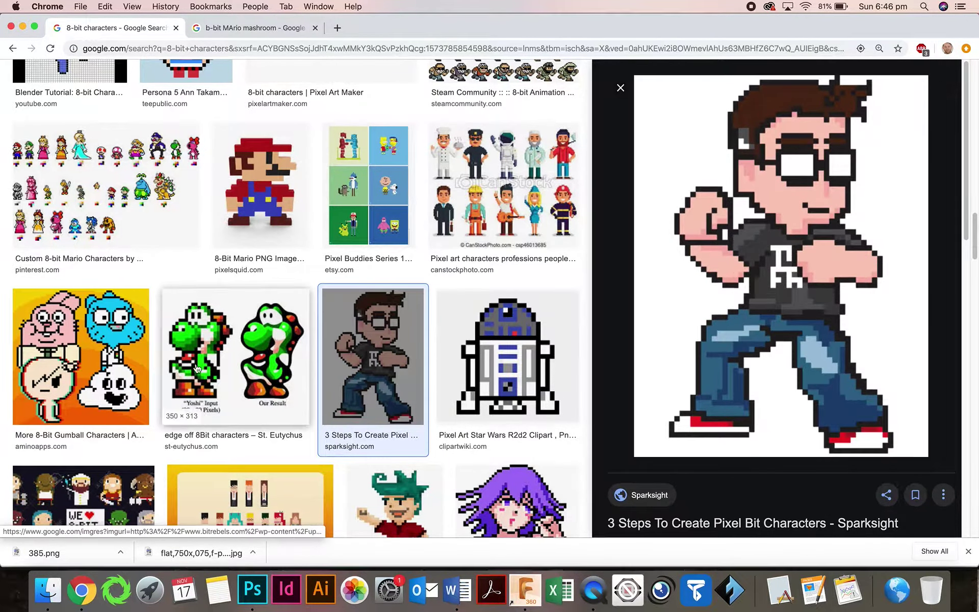
scroll(242, 296, up, 8)
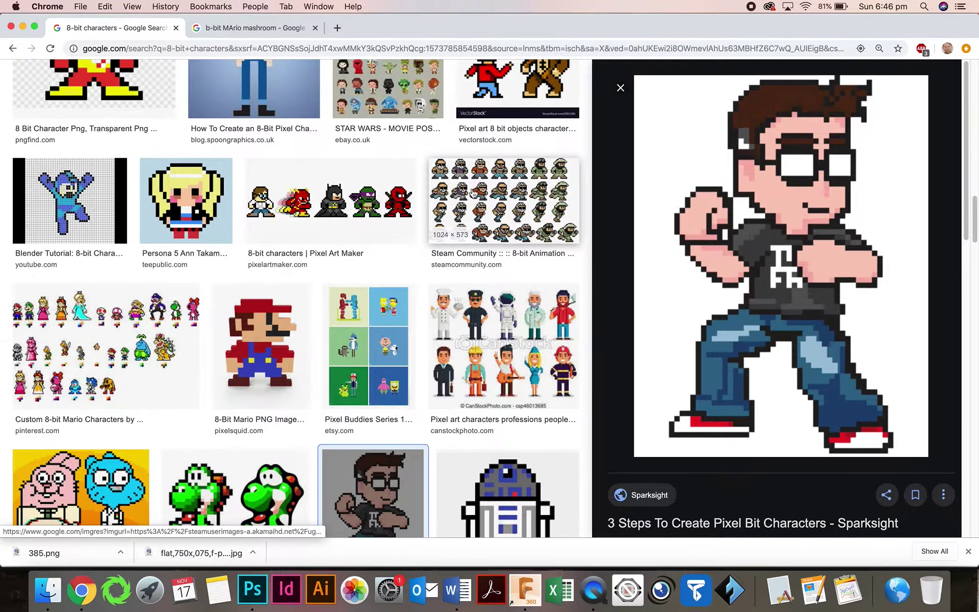
scroll(473, 193, up, 10)
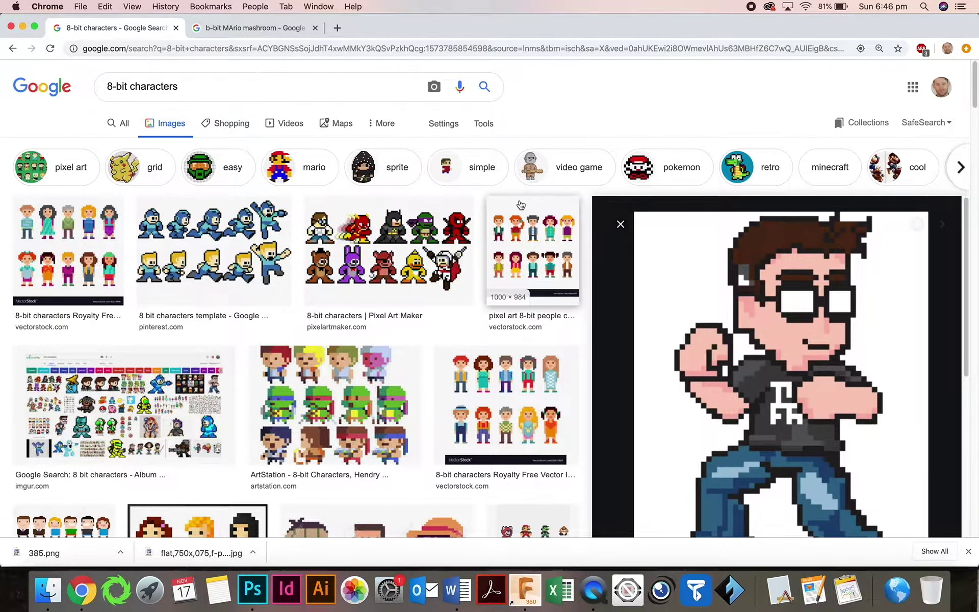
Step: Save the red 8-bit Mario mushroom image as a JPEG to the Desktop, then return to Fusion 360
click(280, 29)
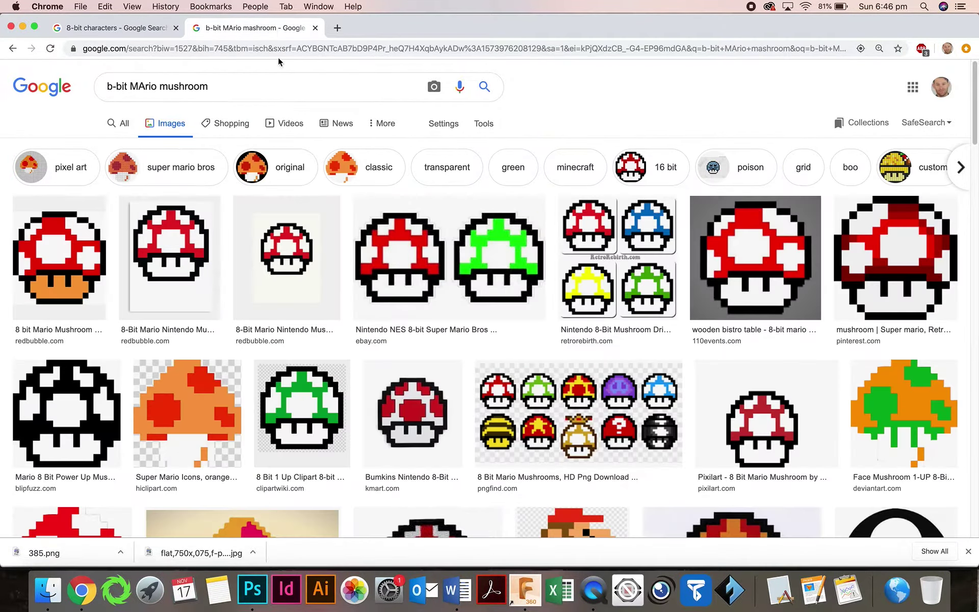
click(74, 282)
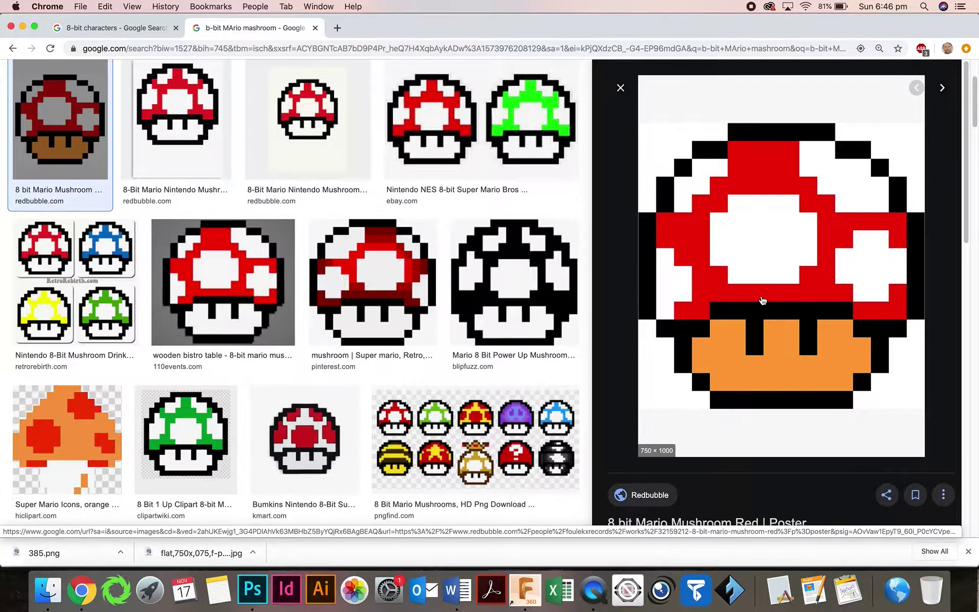
right_click(762, 300)
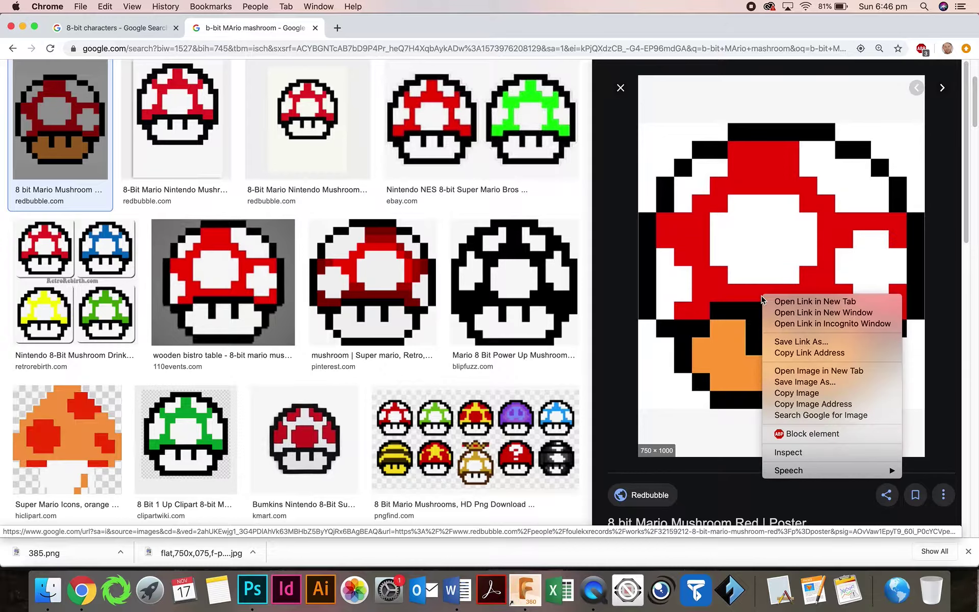
click(786, 382)
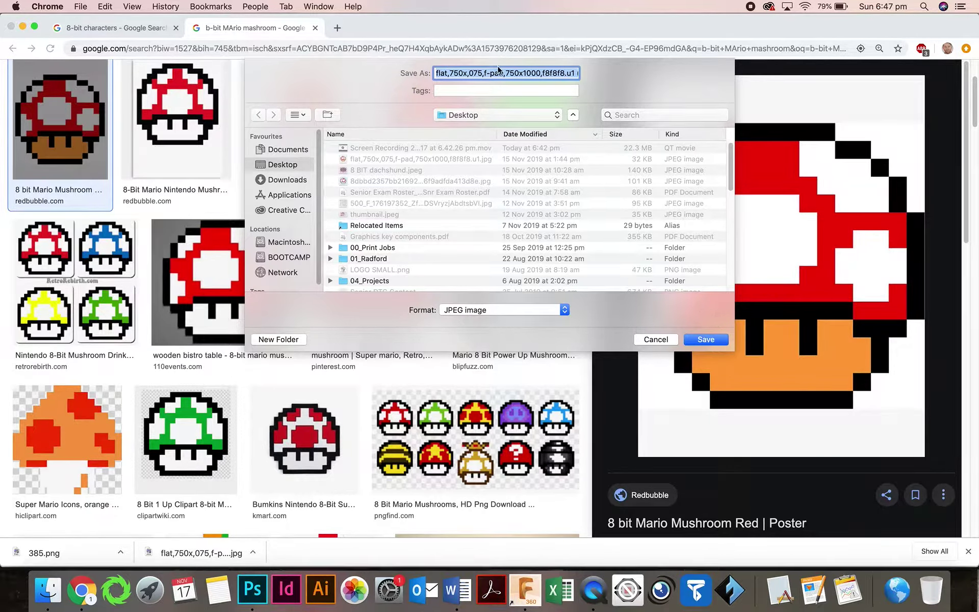
click(705, 341)
click(525, 590)
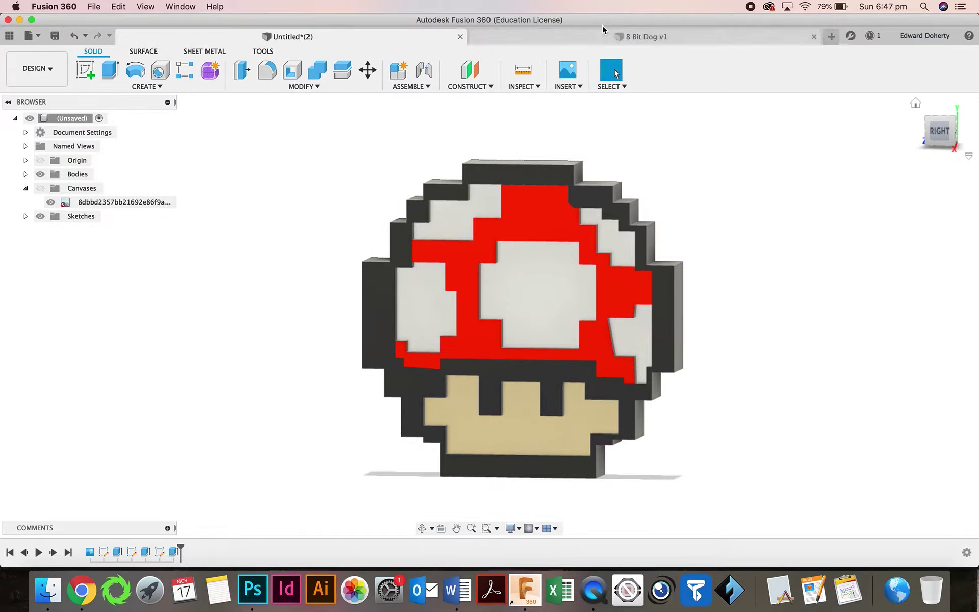
Step: Create a new empty design, Untitled(1), from the tab bar's + button
click(832, 37)
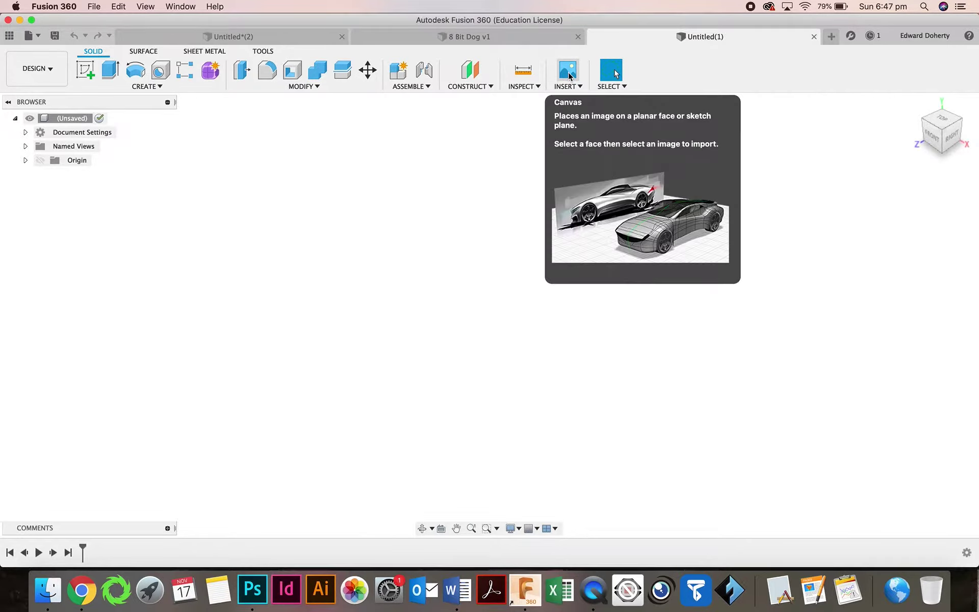
Step: Insert the saved mushroom JPG as a canvas on the XY plane with scale 10
click(568, 72)
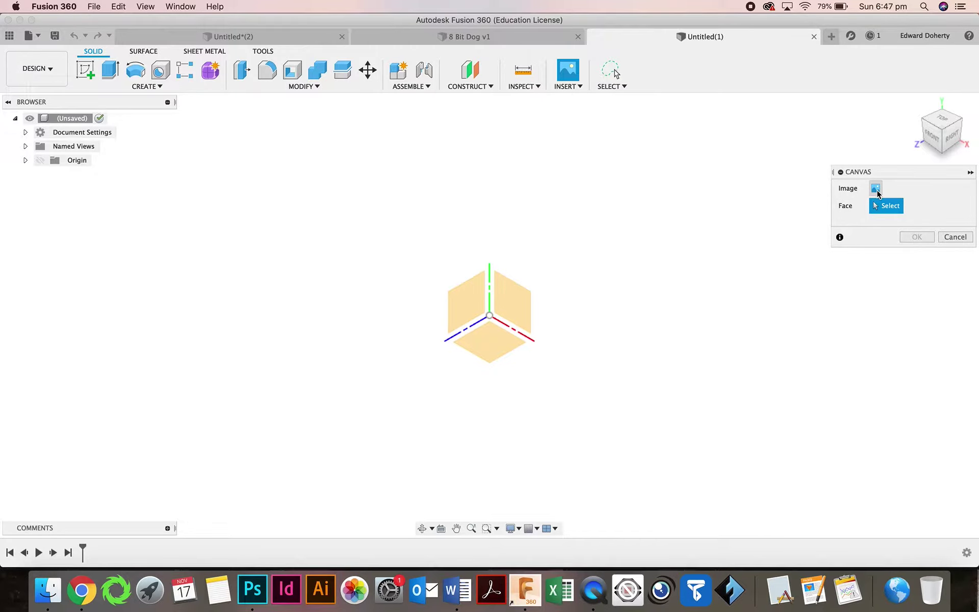
click(876, 189)
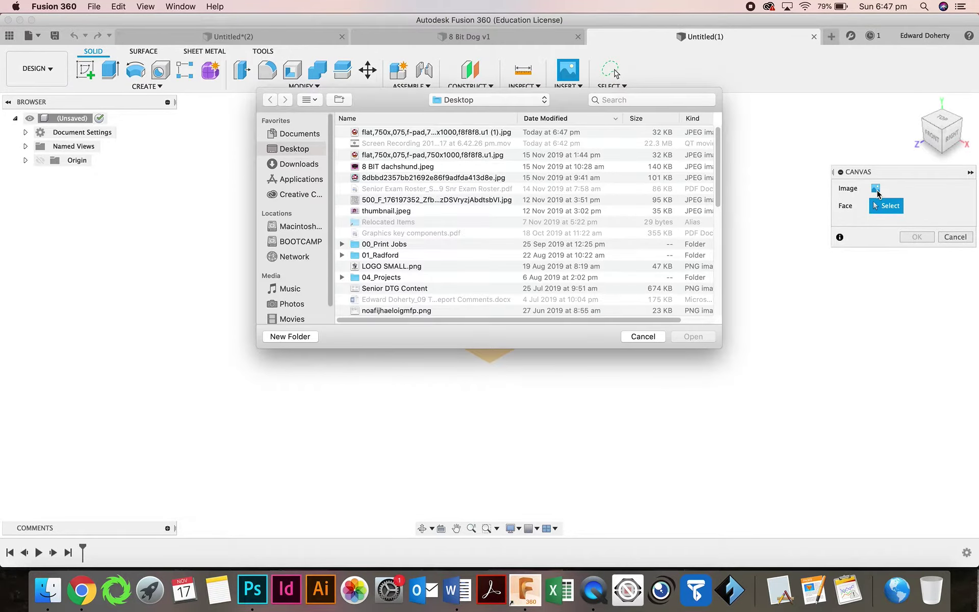
double_click(373, 132)
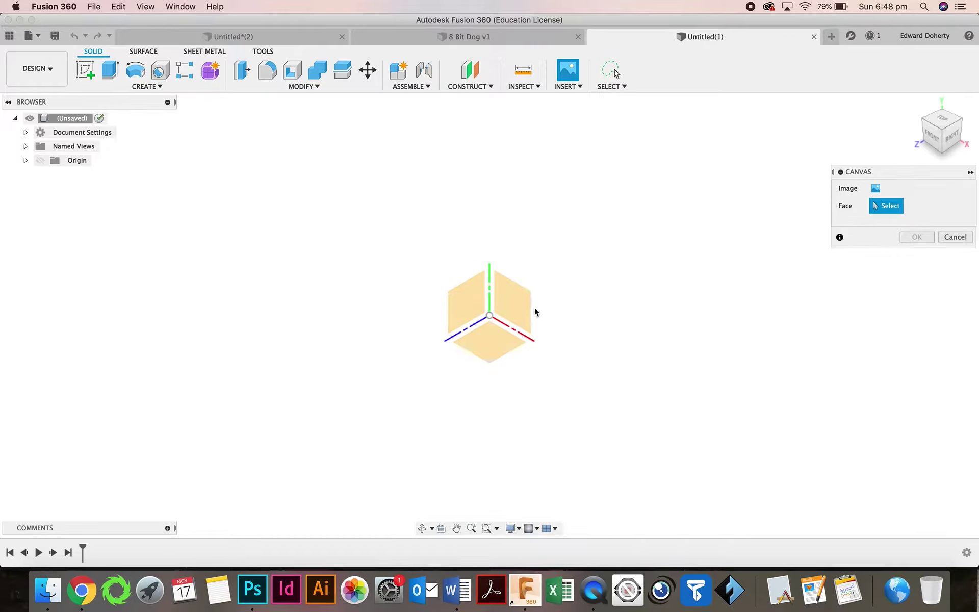
click(513, 304)
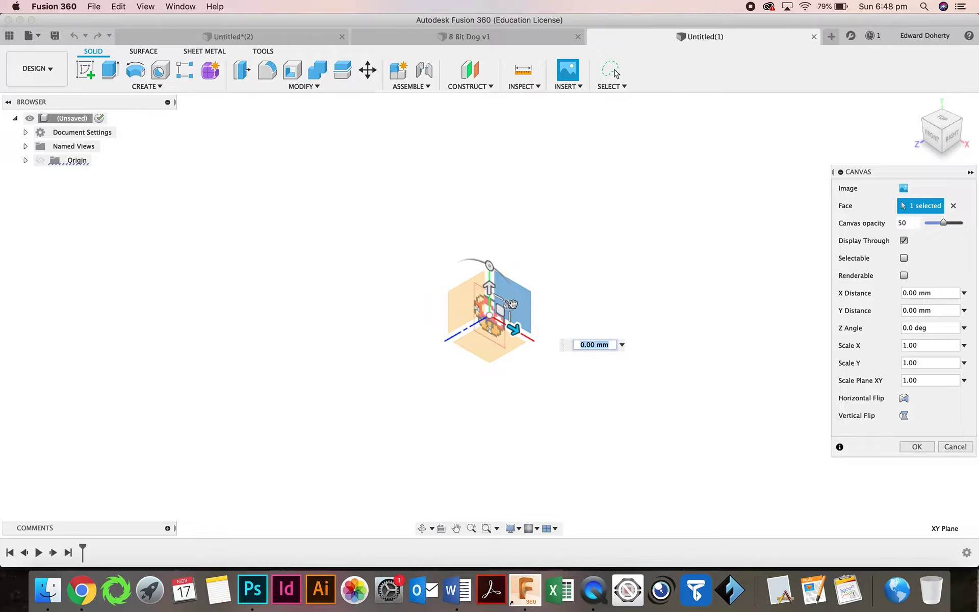
drag(513, 303, 537, 307)
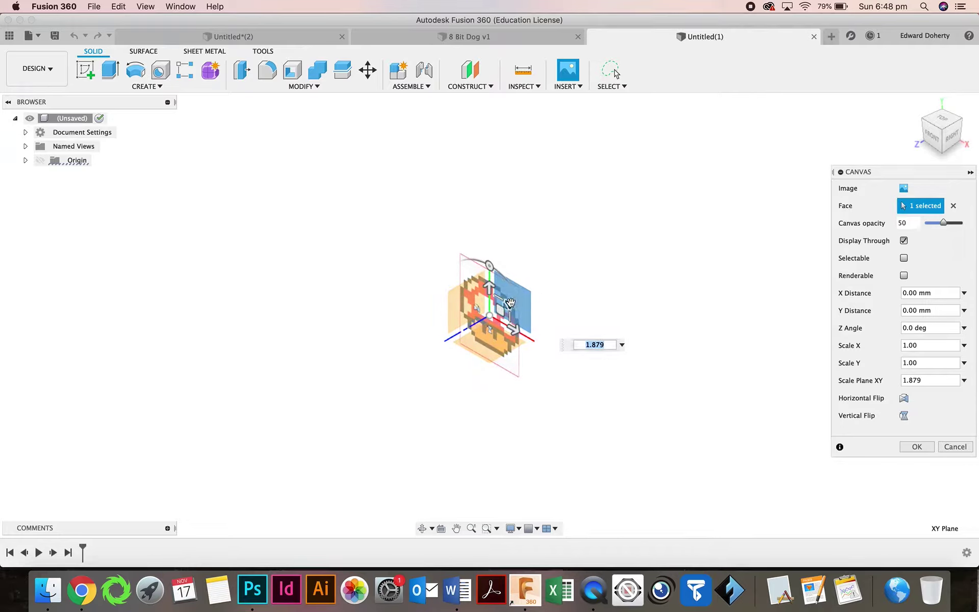
drag(510, 303, 638, 230)
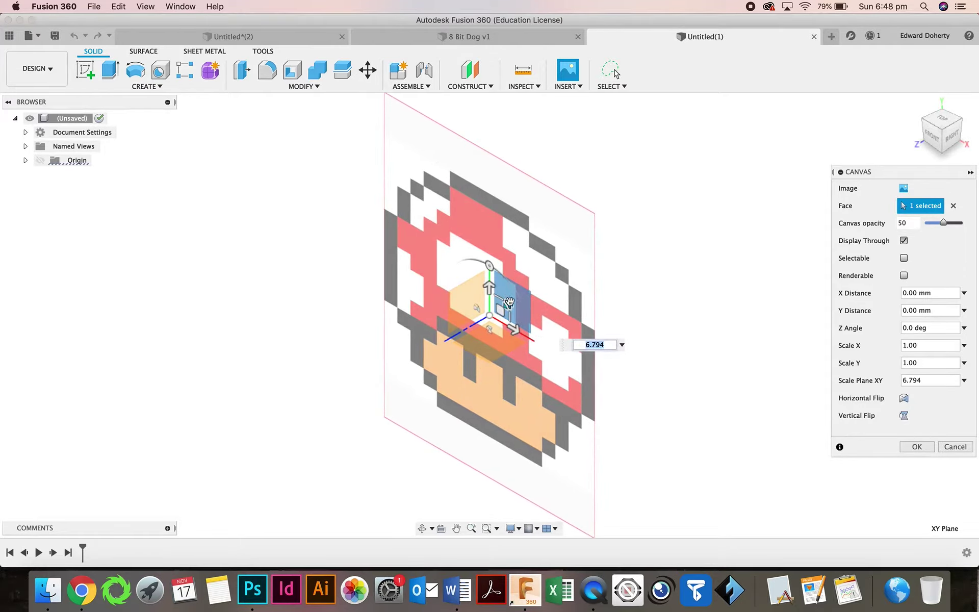
drag(509, 302, 673, 275)
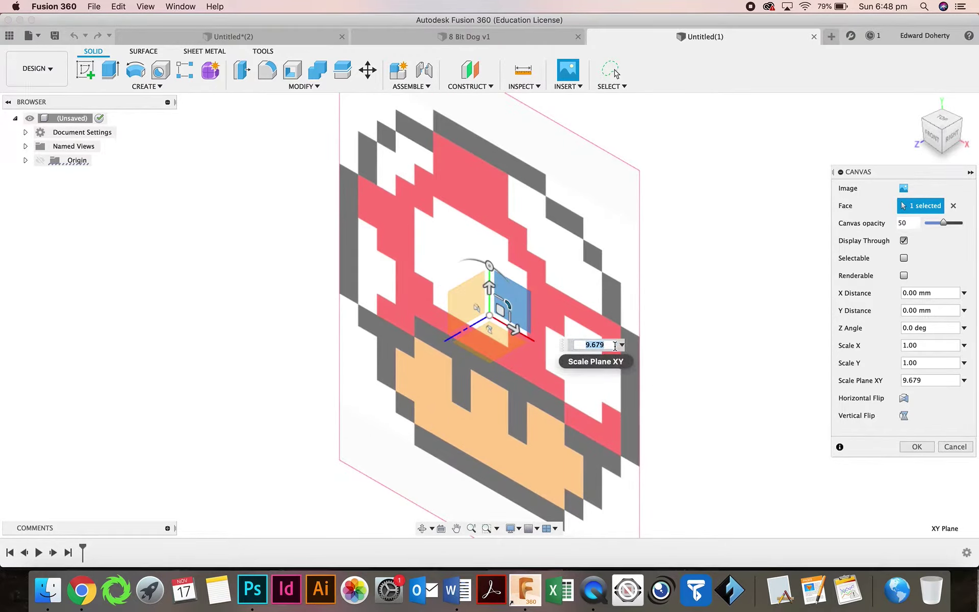
text(10)
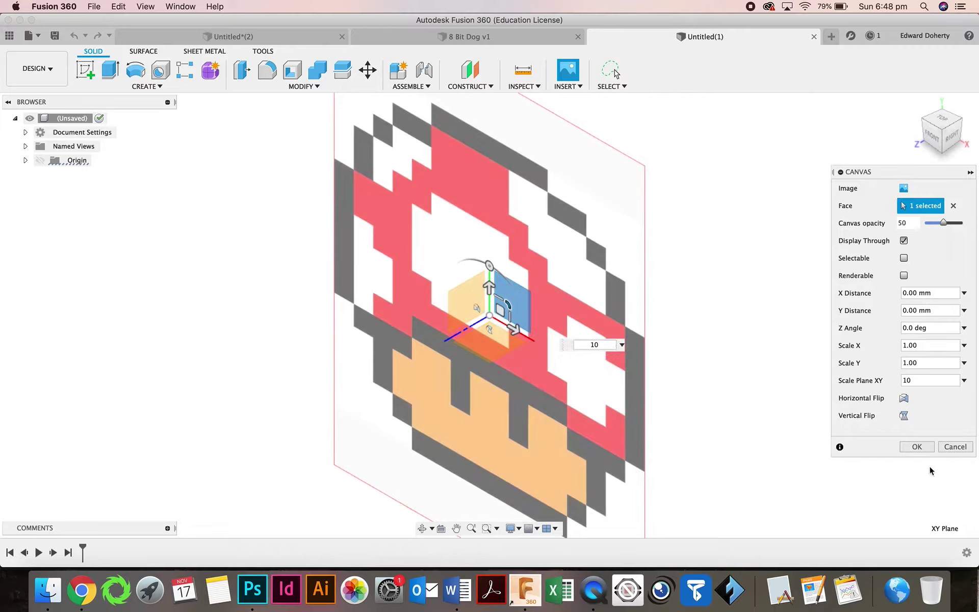
click(917, 447)
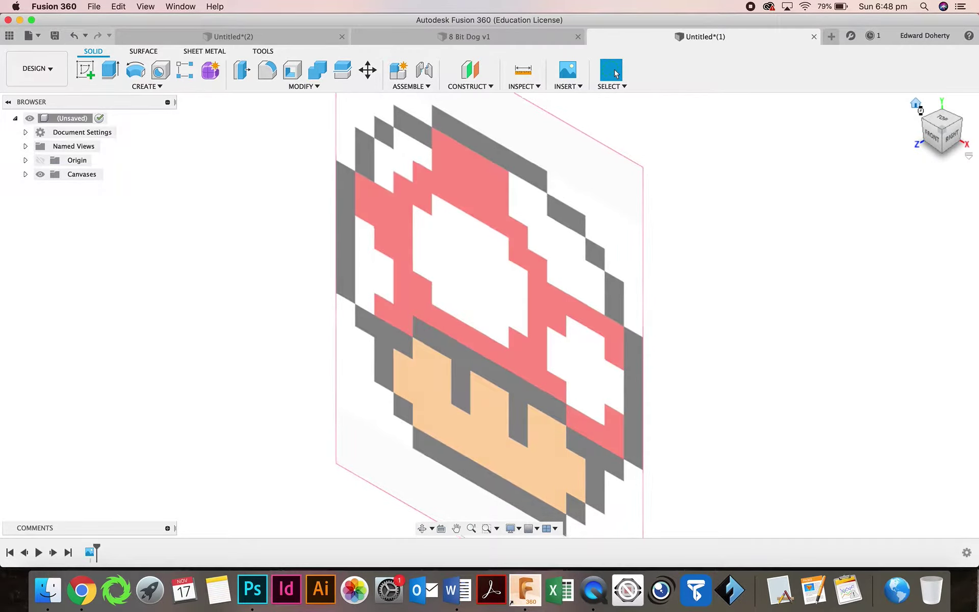
key(F6)
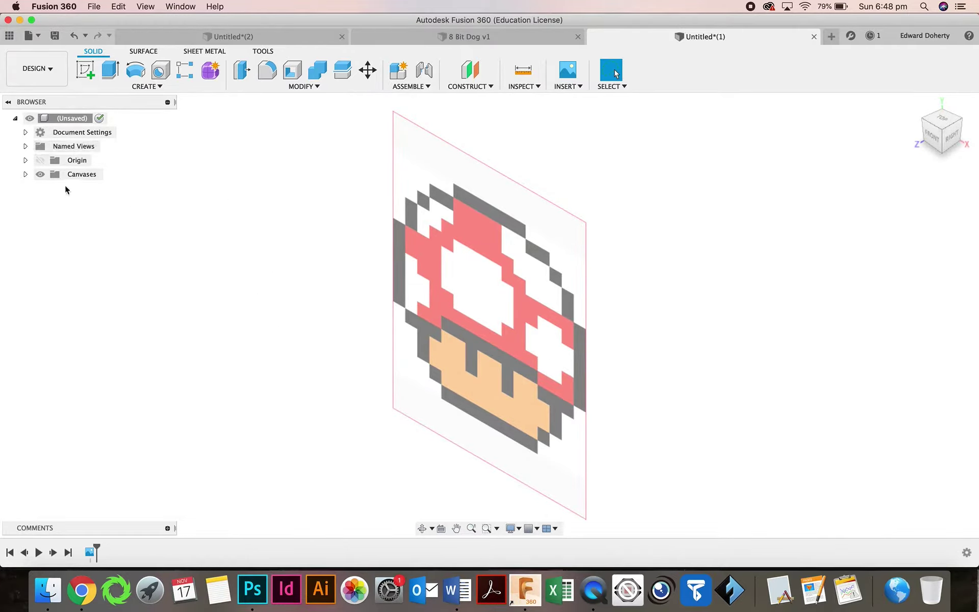
click(26, 174)
click(26, 174)
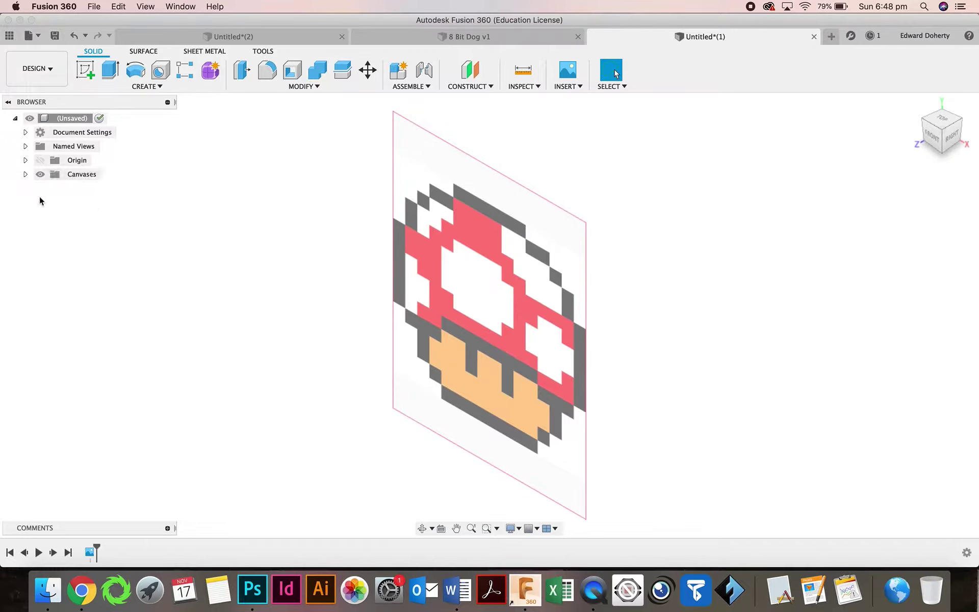
click(40, 174)
click(39, 175)
click(39, 175)
click(39, 175)
click(39, 175)
click(38, 175)
Step: Start a sketch on the XY plane and uncheck Snap to Grid
click(85, 71)
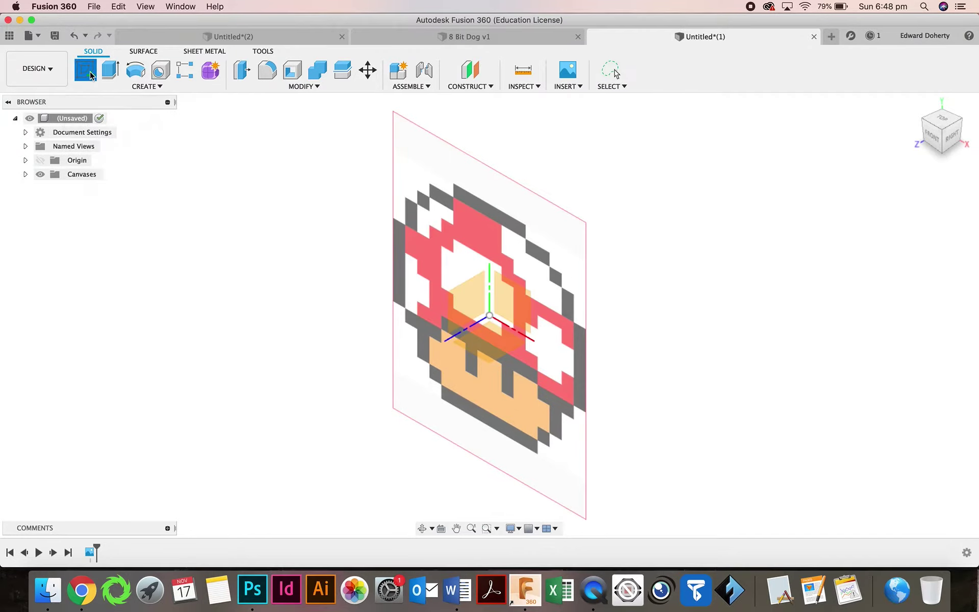
click(518, 297)
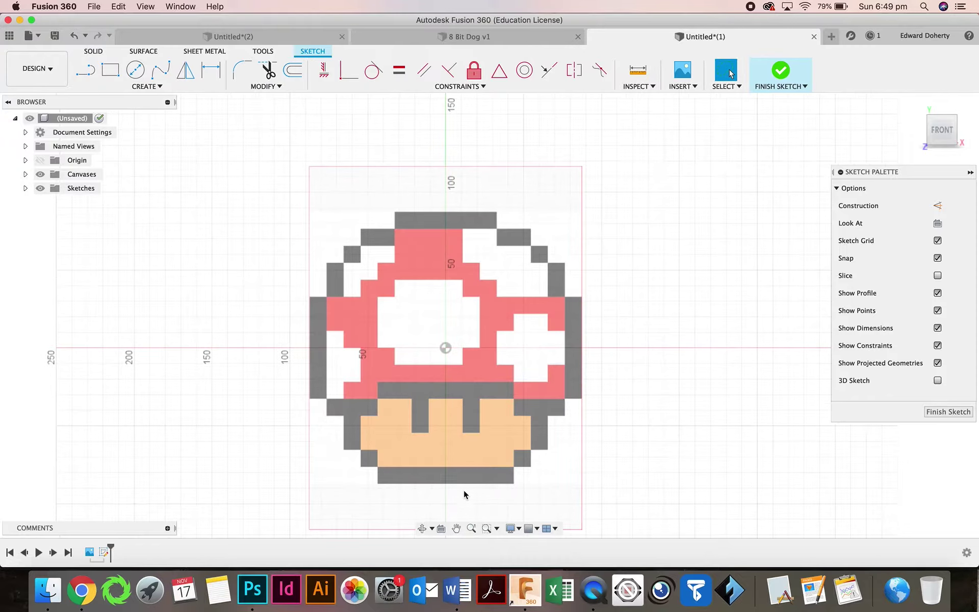
click(537, 529)
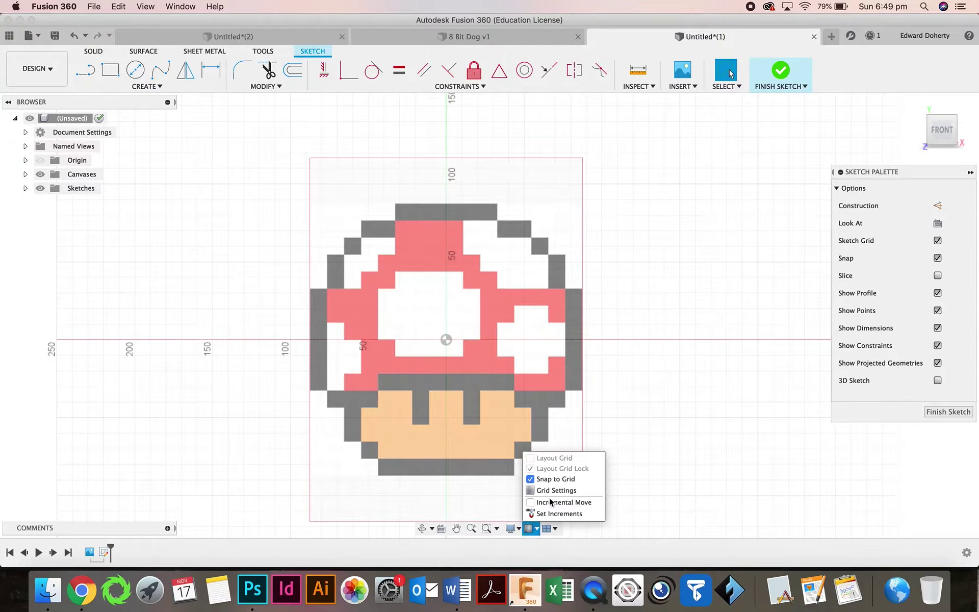
click(632, 514)
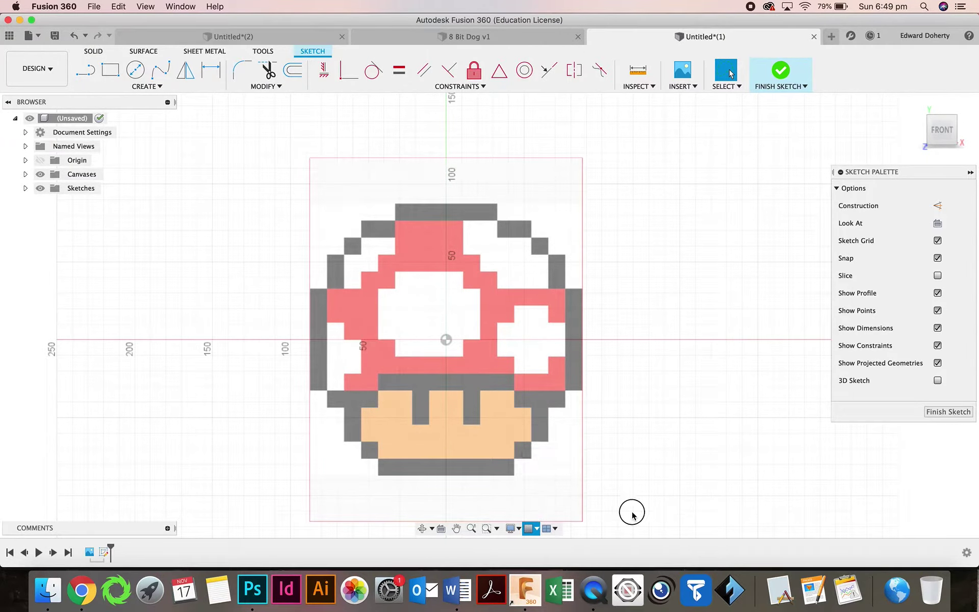
click(531, 530)
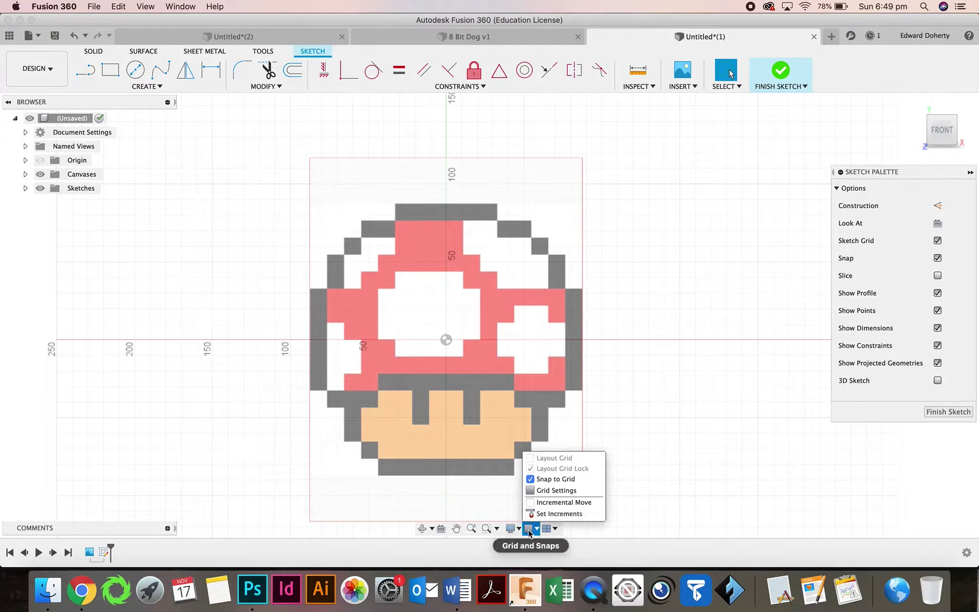
click(531, 480)
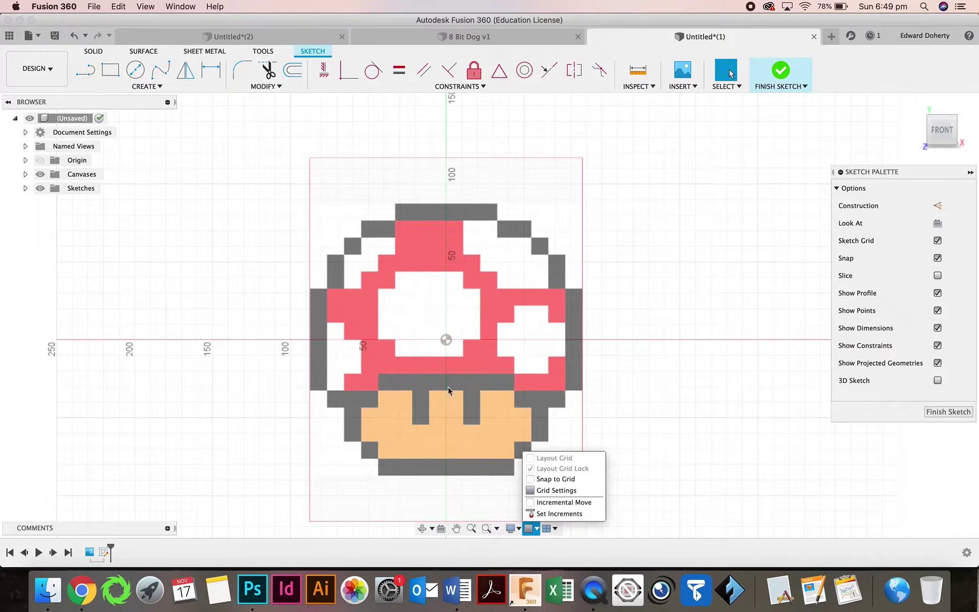
Step: Draw lines along the top edge, down the upper-left staircase and the cap's long left side
click(83, 75)
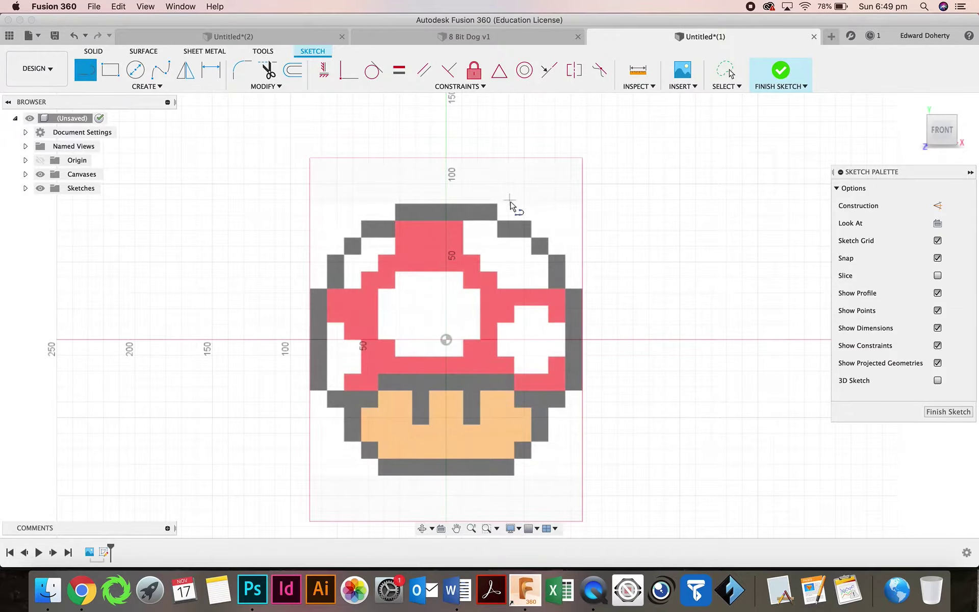
click(498, 220)
click(498, 204)
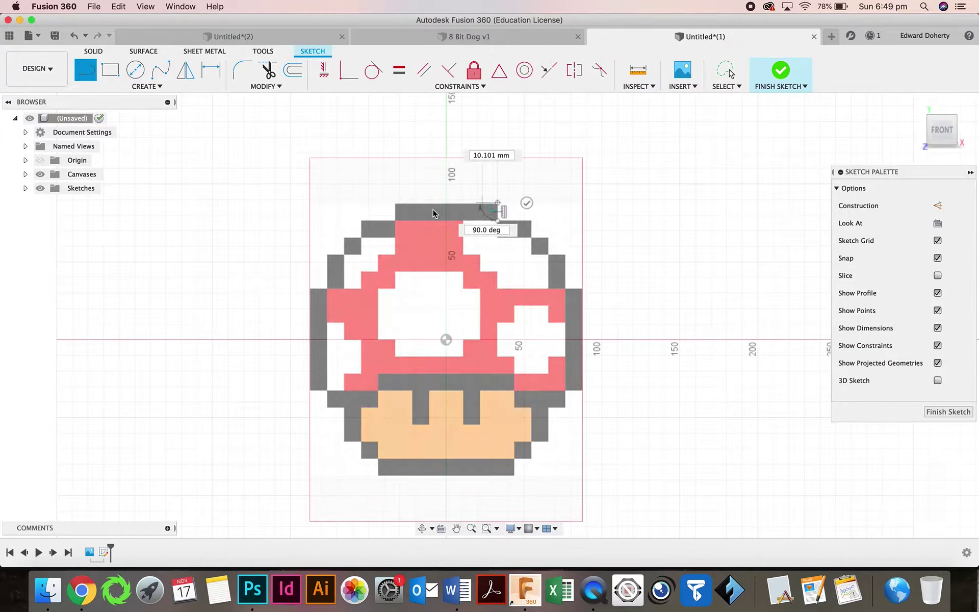
click(396, 203)
click(396, 221)
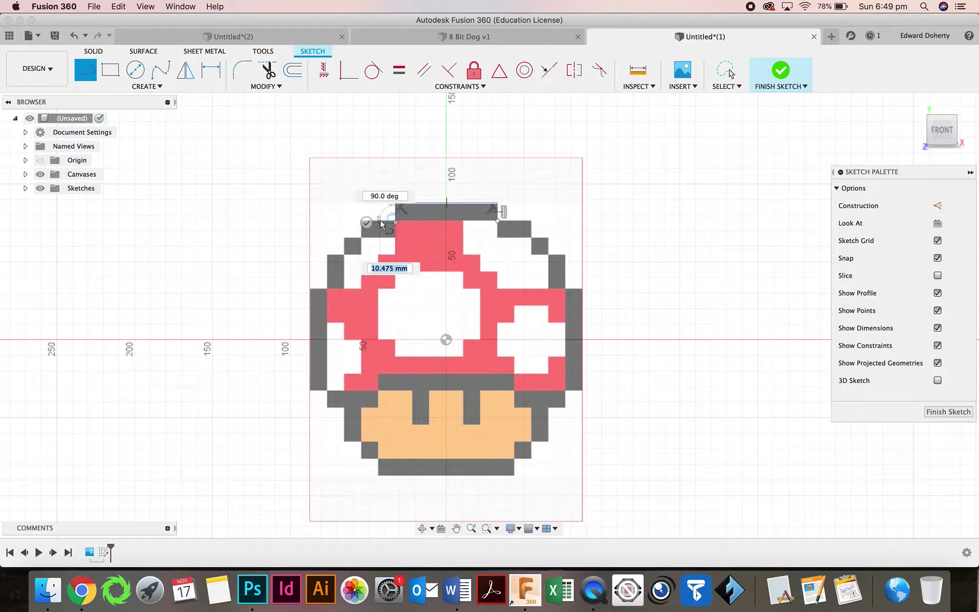
click(362, 221)
click(361, 238)
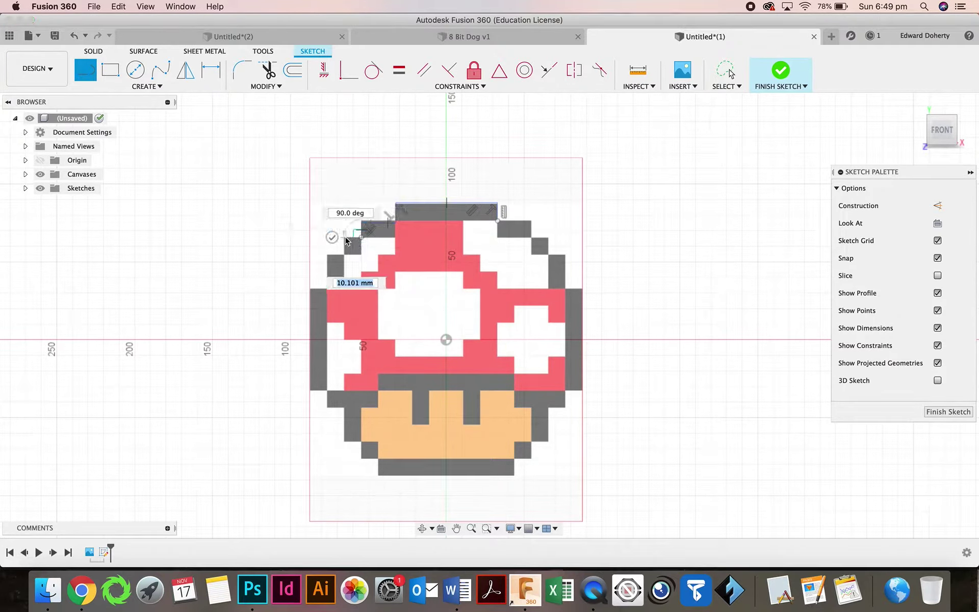
click(344, 238)
click(345, 255)
click(328, 255)
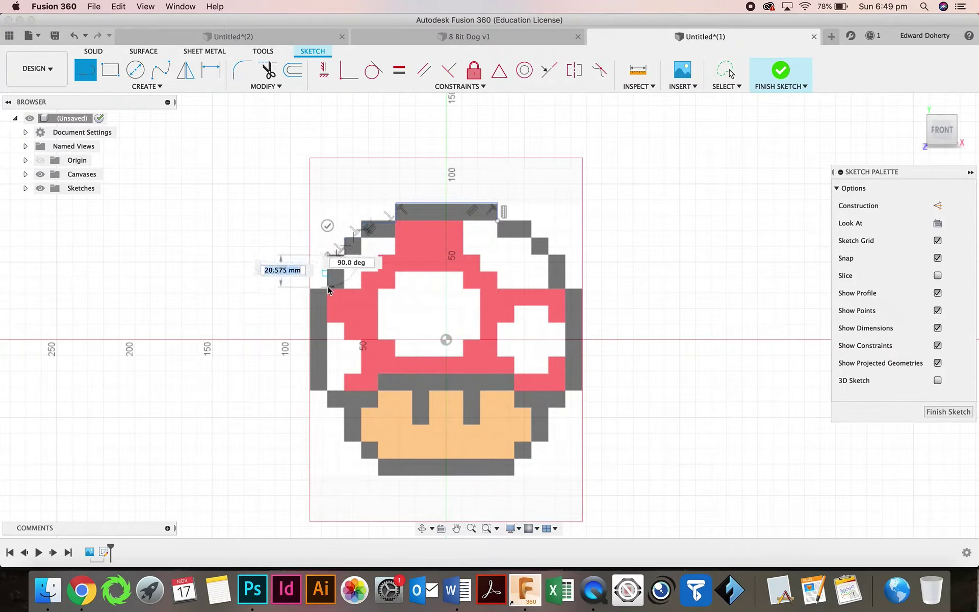
click(328, 288)
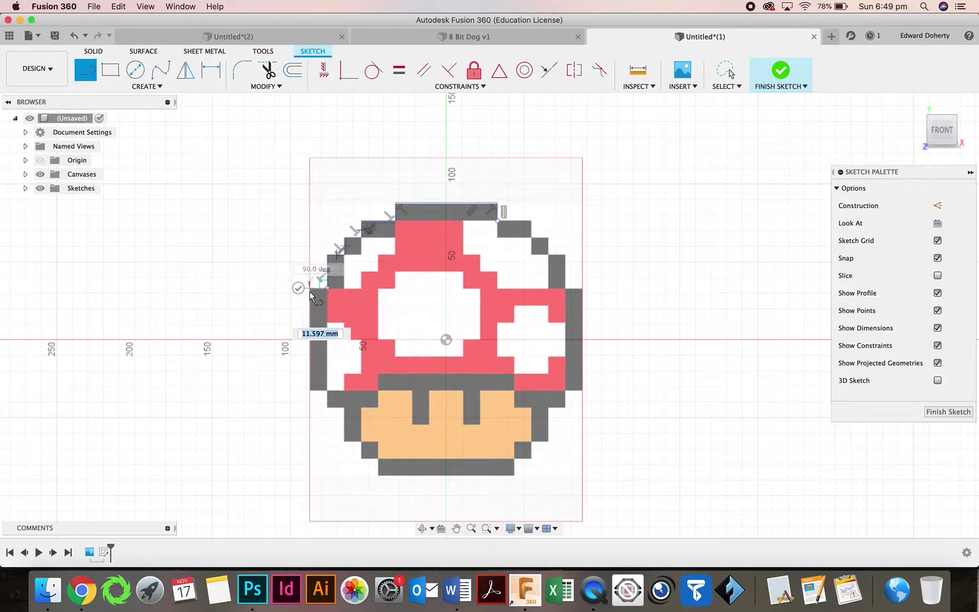
click(310, 289)
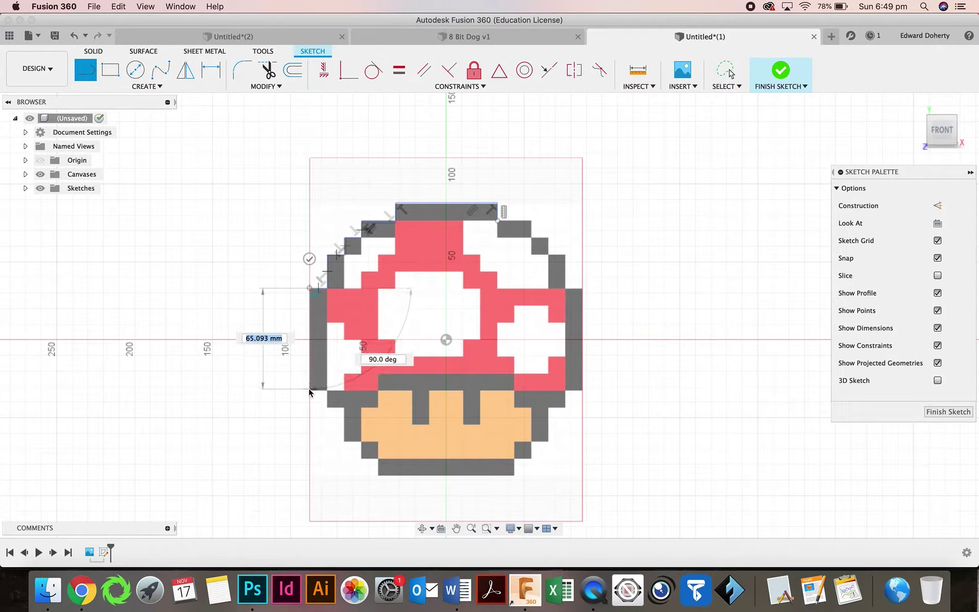
click(309, 389)
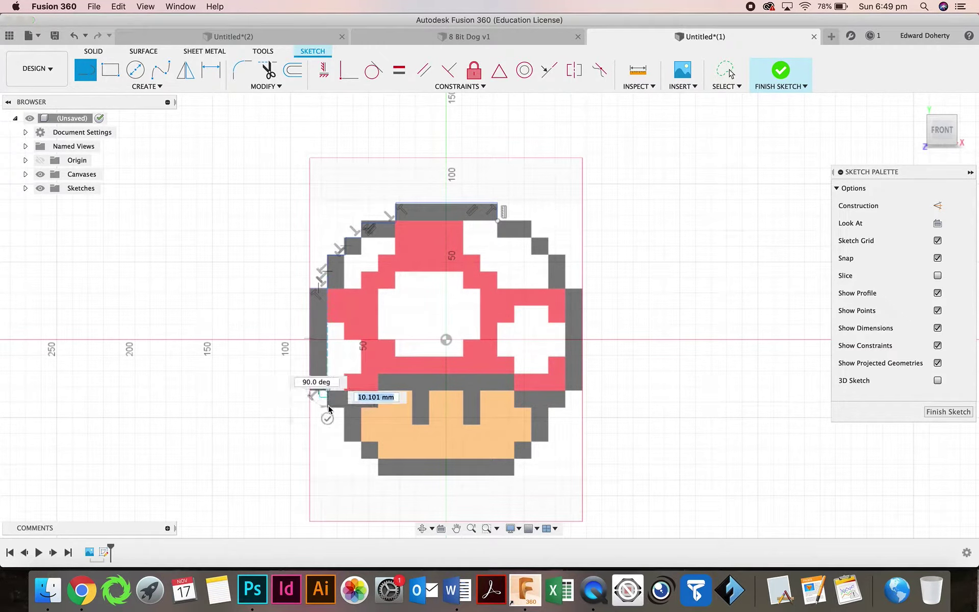
Step: Trace the stepped lower-left outline of the stem down to the bottom edge
click(328, 390)
click(327, 407)
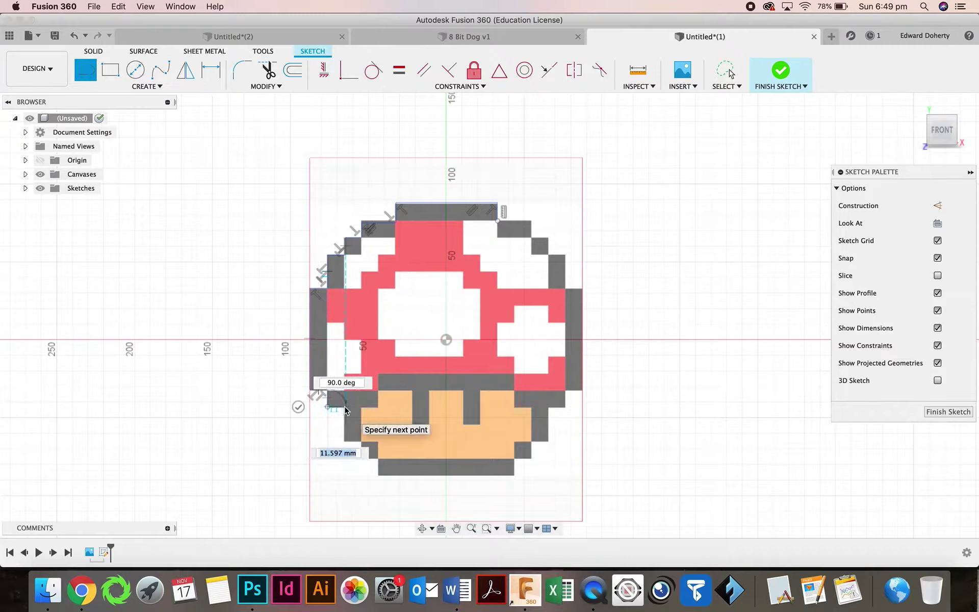
click(345, 407)
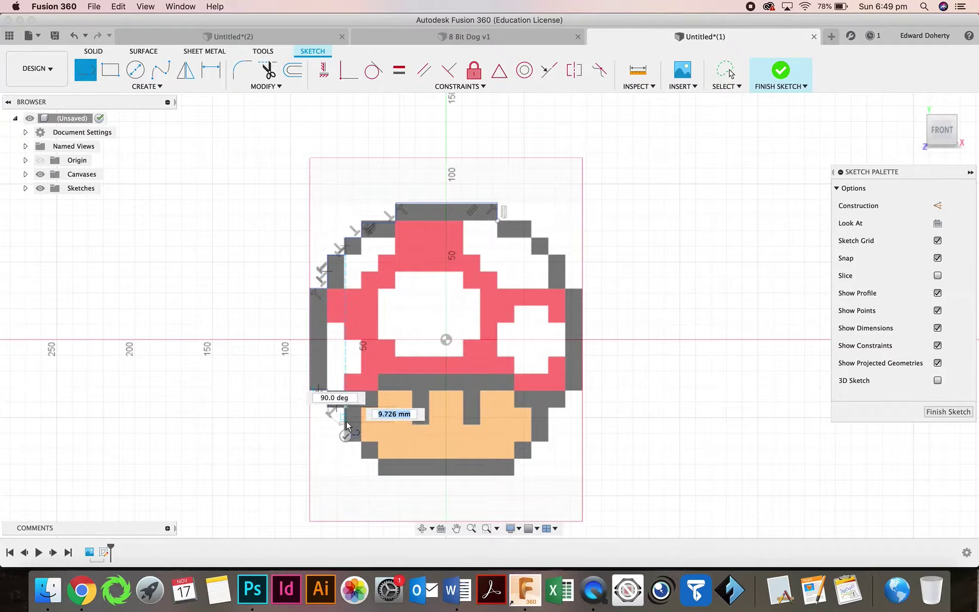
click(347, 421)
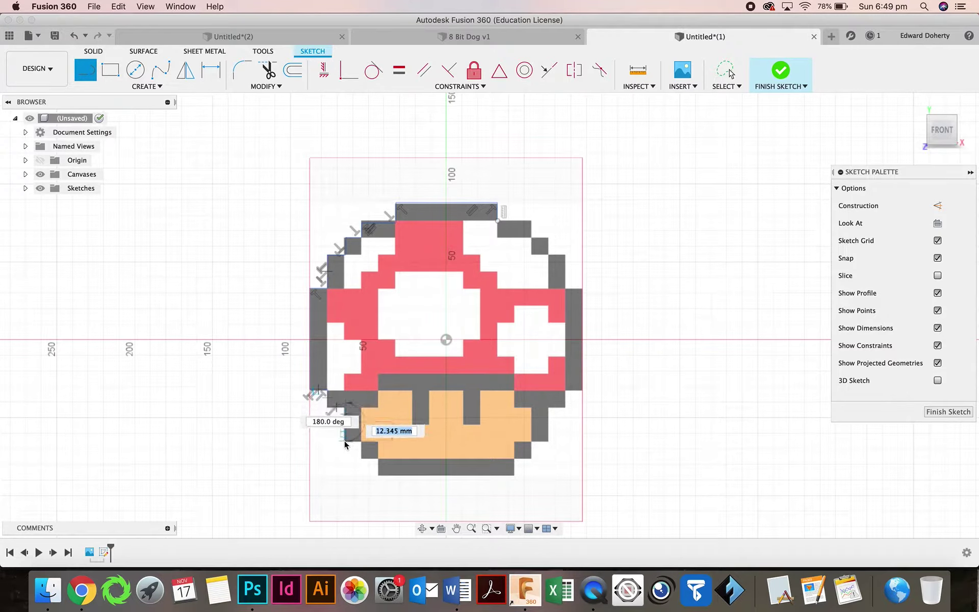
click(345, 441)
click(362, 441)
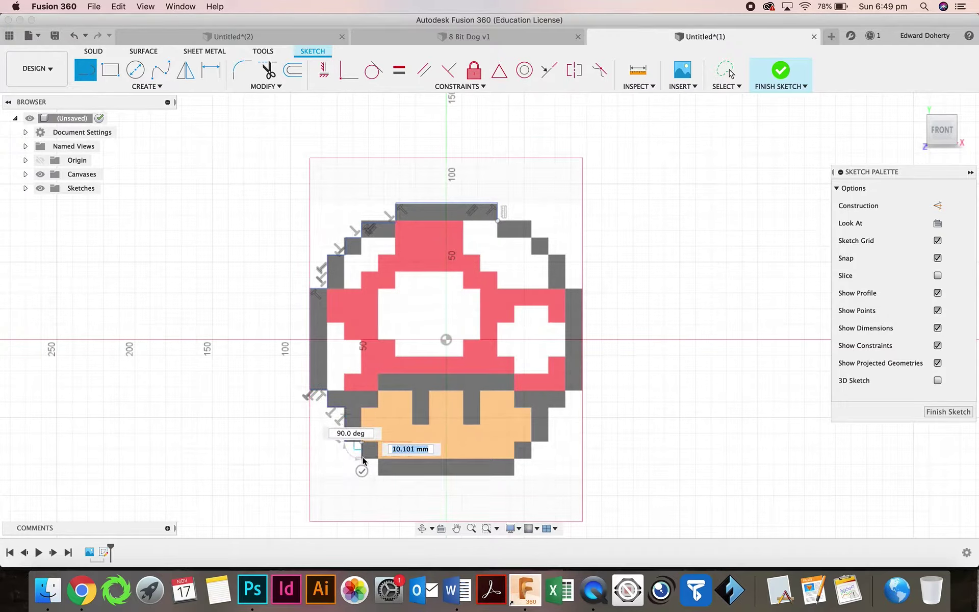
click(362, 457)
click(378, 458)
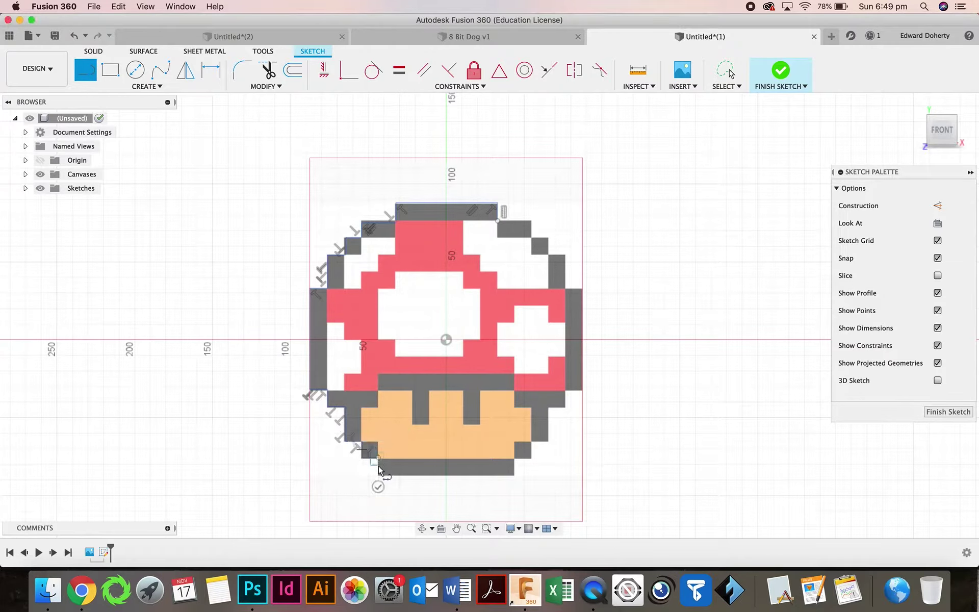
click(378, 475)
Step: Trace the bottom edge and step up the right side to the cap's long right edge
click(513, 475)
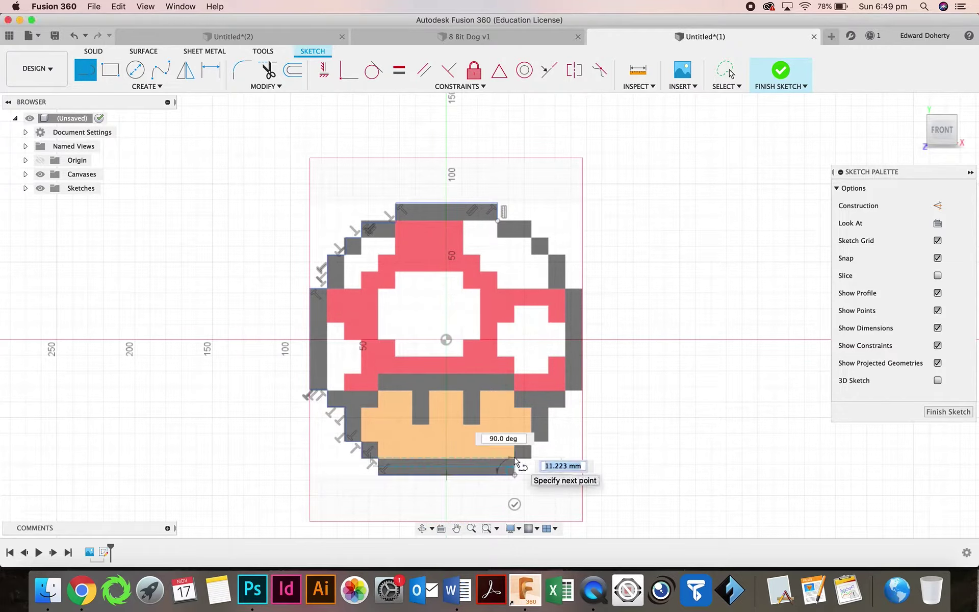
click(513, 458)
click(531, 458)
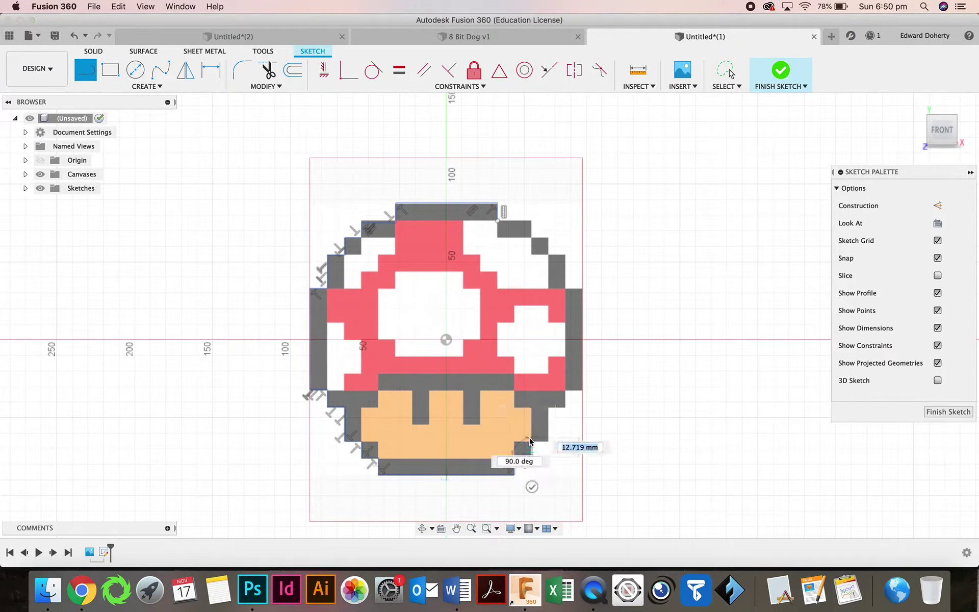
click(531, 441)
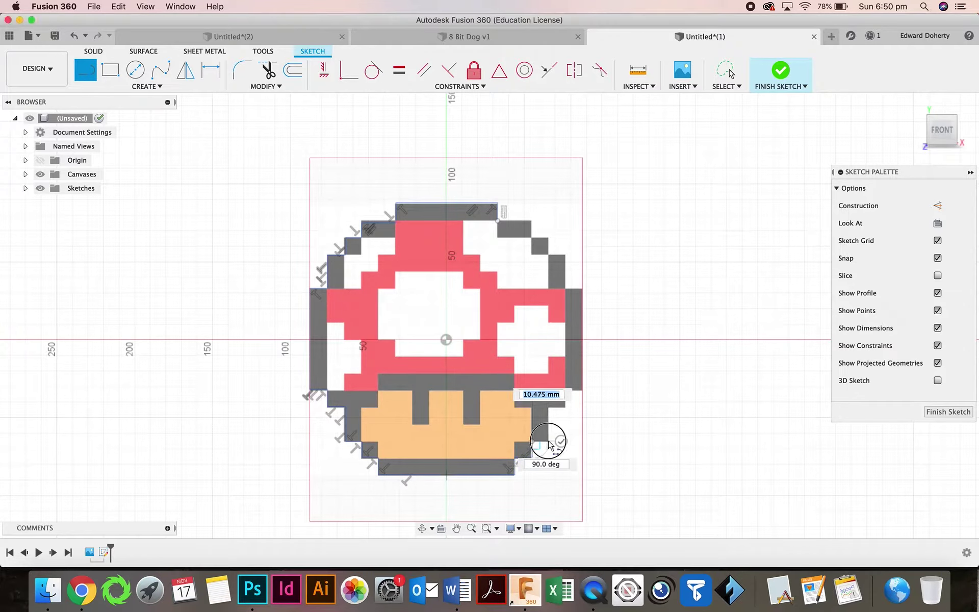
click(548, 442)
click(548, 424)
click(565, 424)
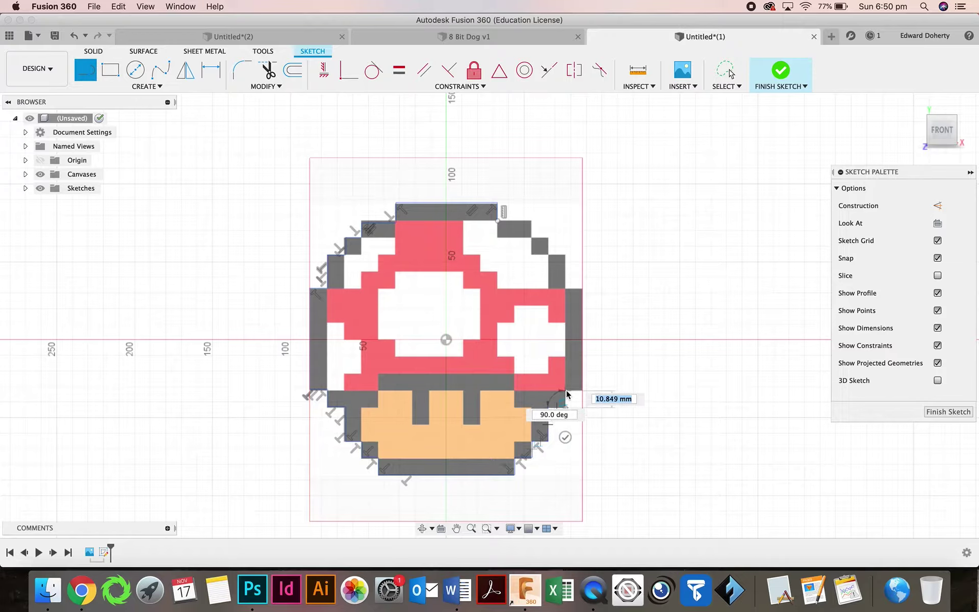
click(565, 391)
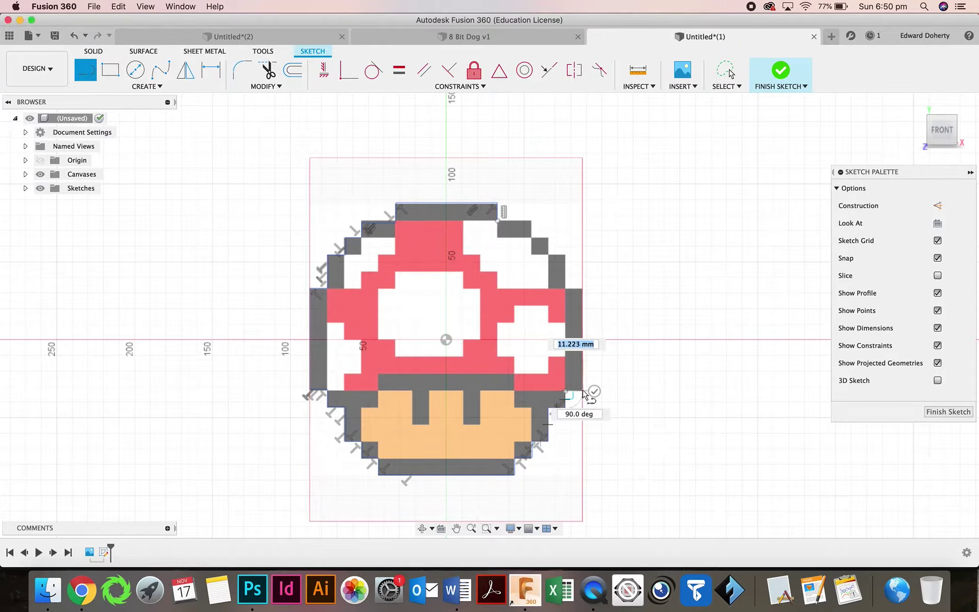
click(583, 392)
click(583, 289)
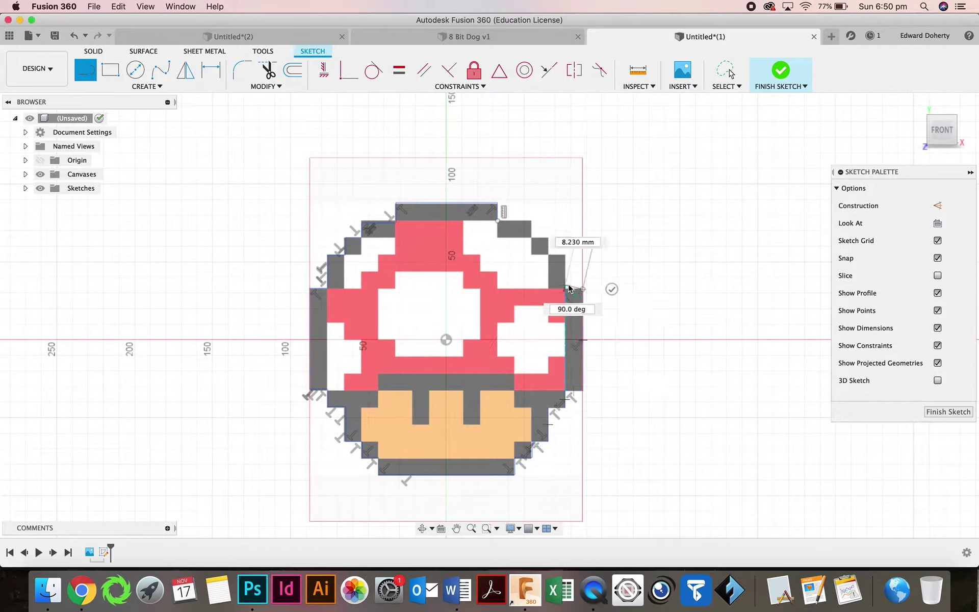
Step: Continue the outline up the upper-right staircase toward the top bar
click(565, 289)
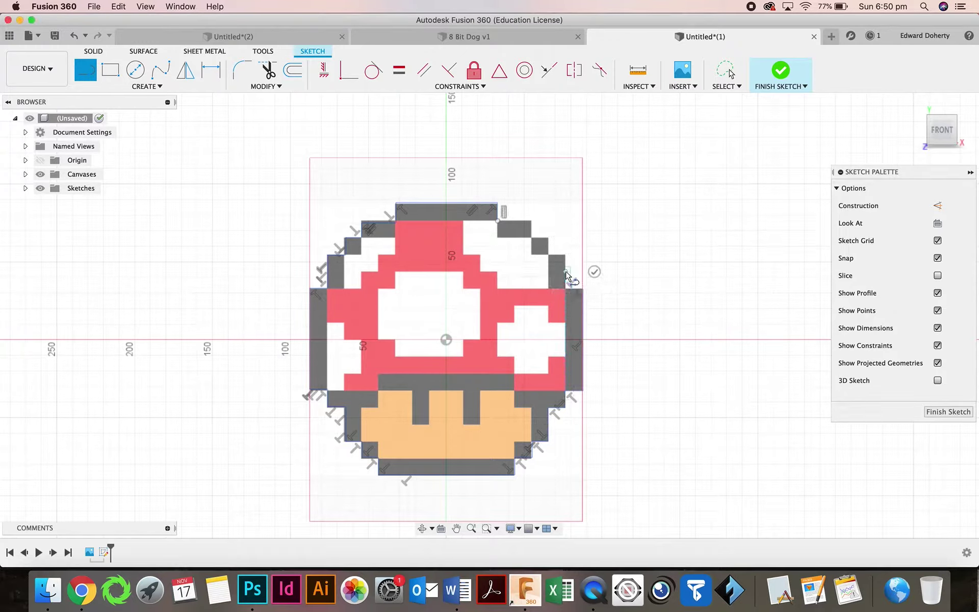
click(565, 254)
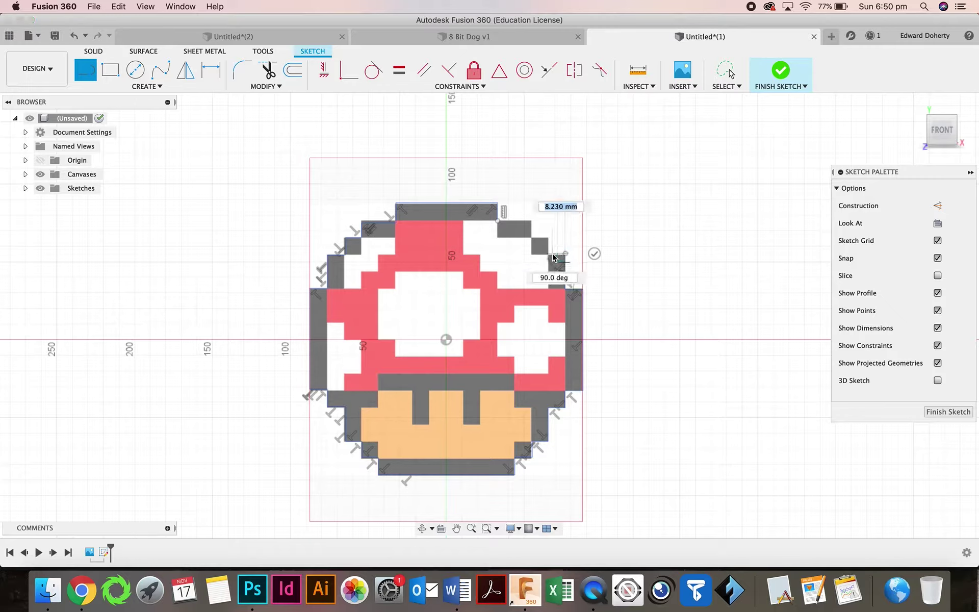
click(549, 255)
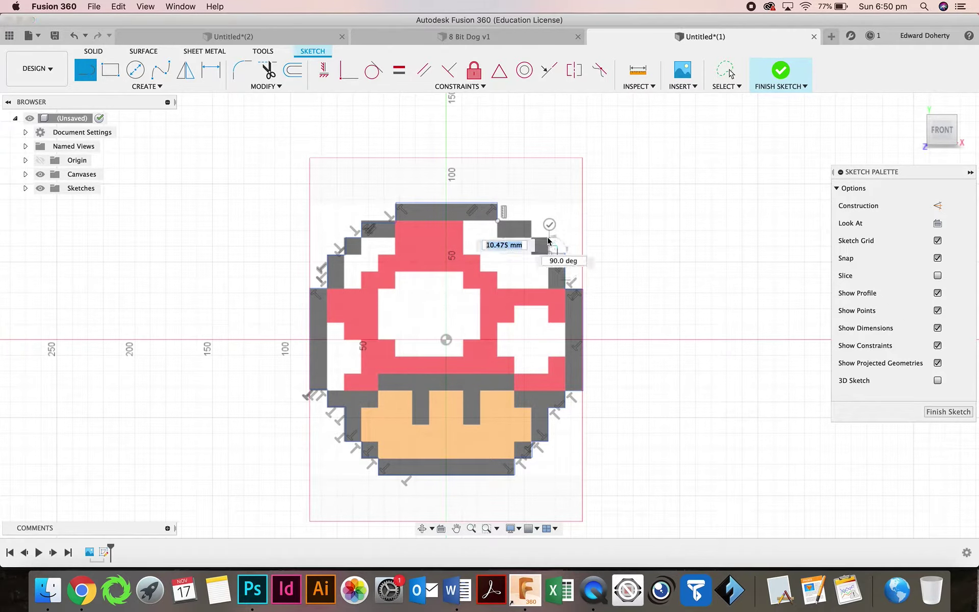
click(549, 238)
click(532, 238)
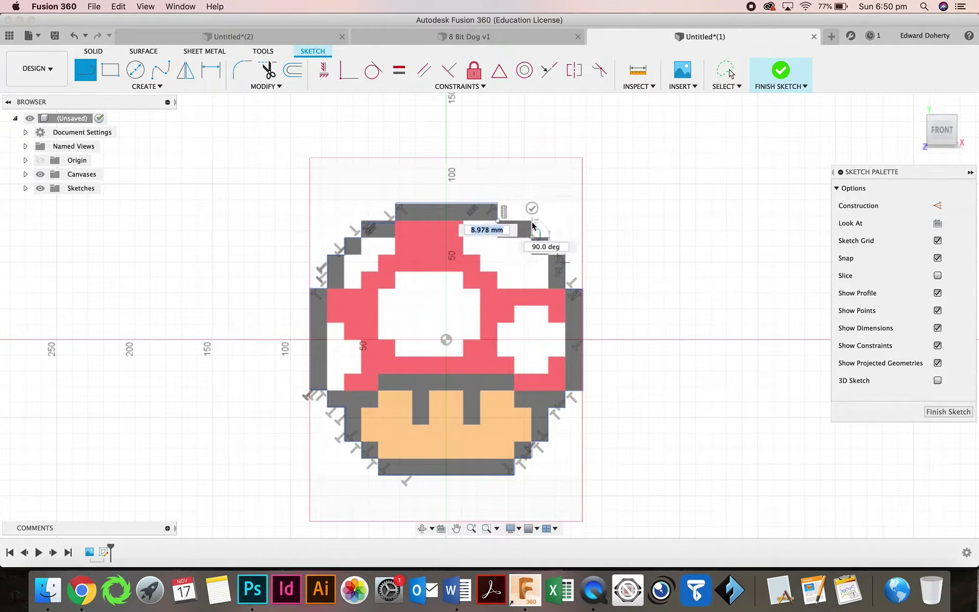
Step: Close the outline at the top bar, then toggle the canvas visibility to verify the filled profile
click(532, 221)
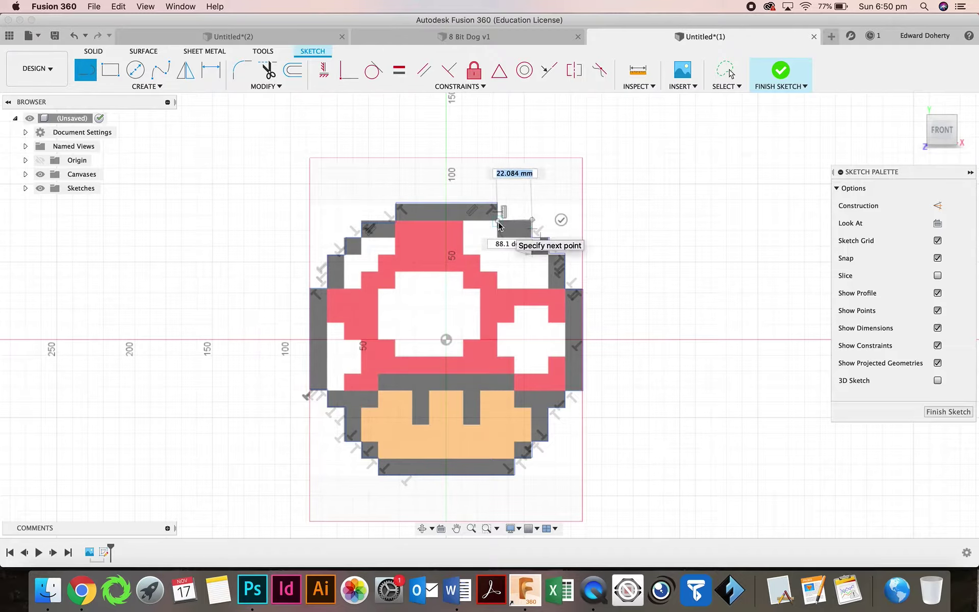
click(499, 223)
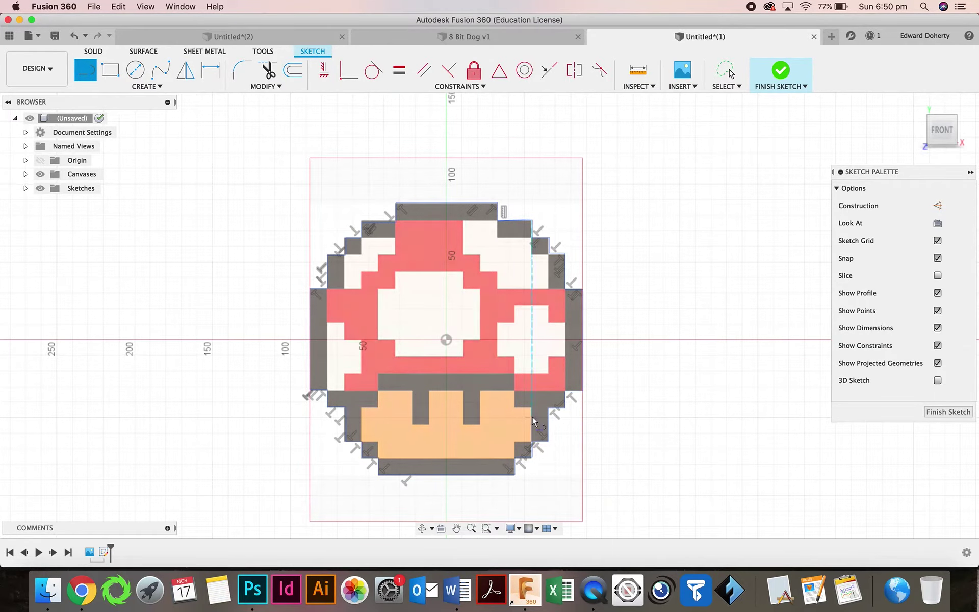
click(40, 175)
click(40, 175)
click(40, 175)
click(40, 174)
click(40, 175)
click(41, 175)
click(44, 178)
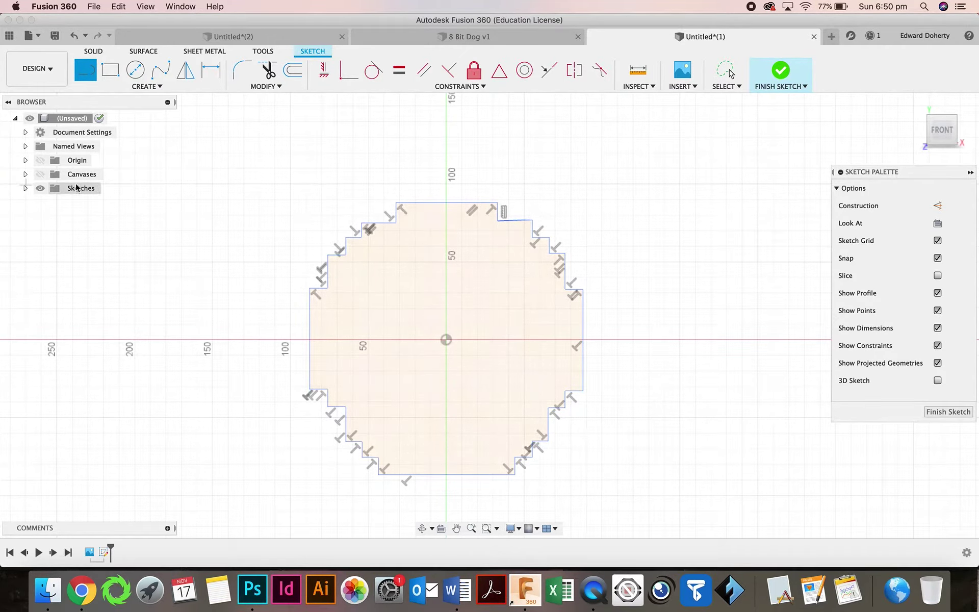
click(41, 175)
click(41, 175)
click(41, 174)
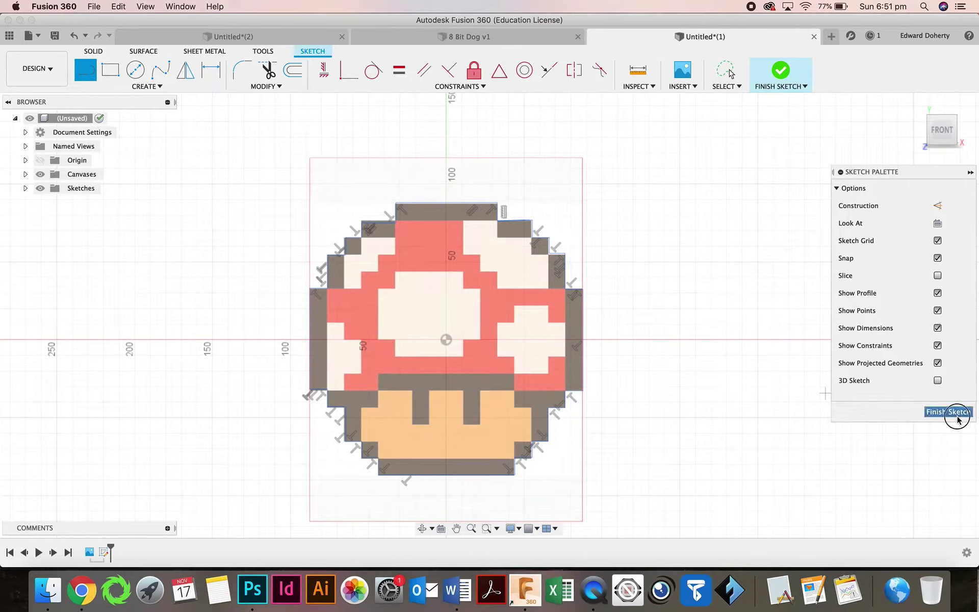
Step: Finish the sketch and extrude the mushroom profile -25 mm as a new body
click(950, 411)
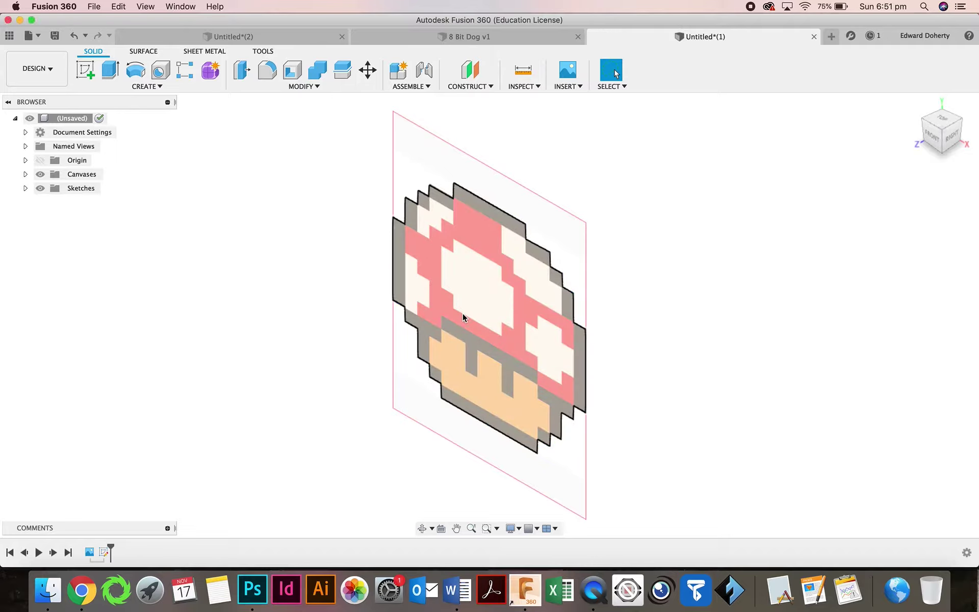
click(463, 313)
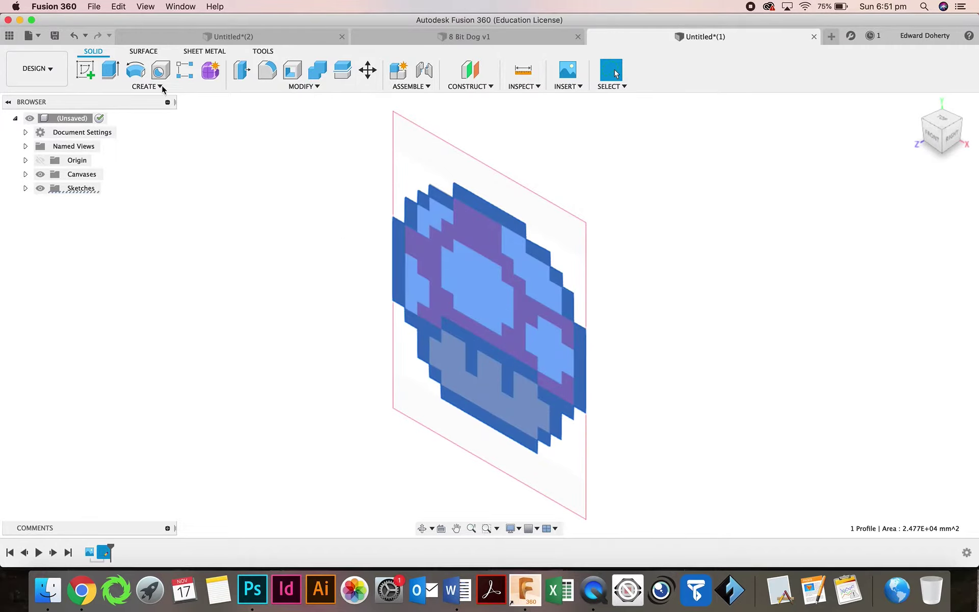
click(110, 70)
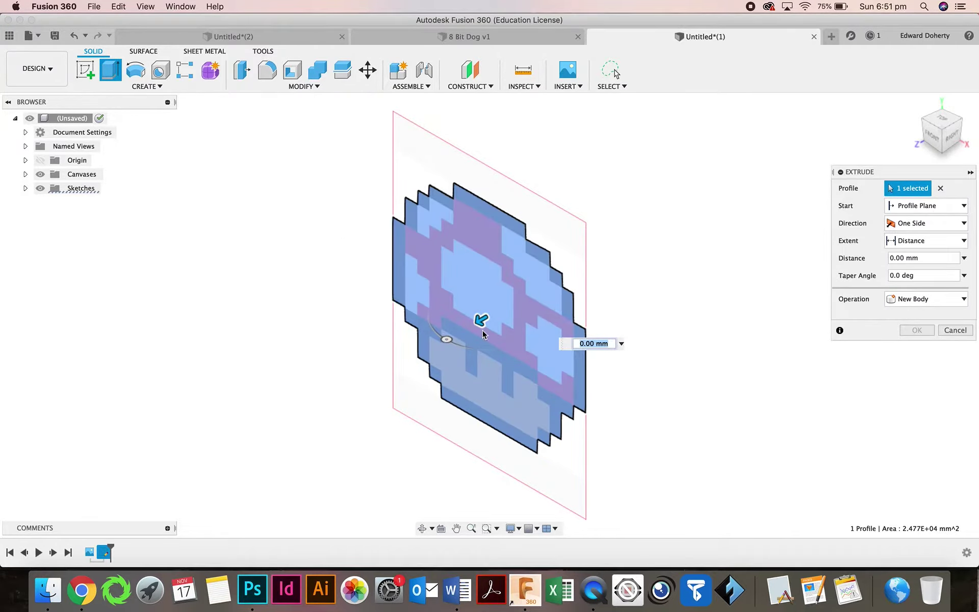
drag(484, 334, 510, 301)
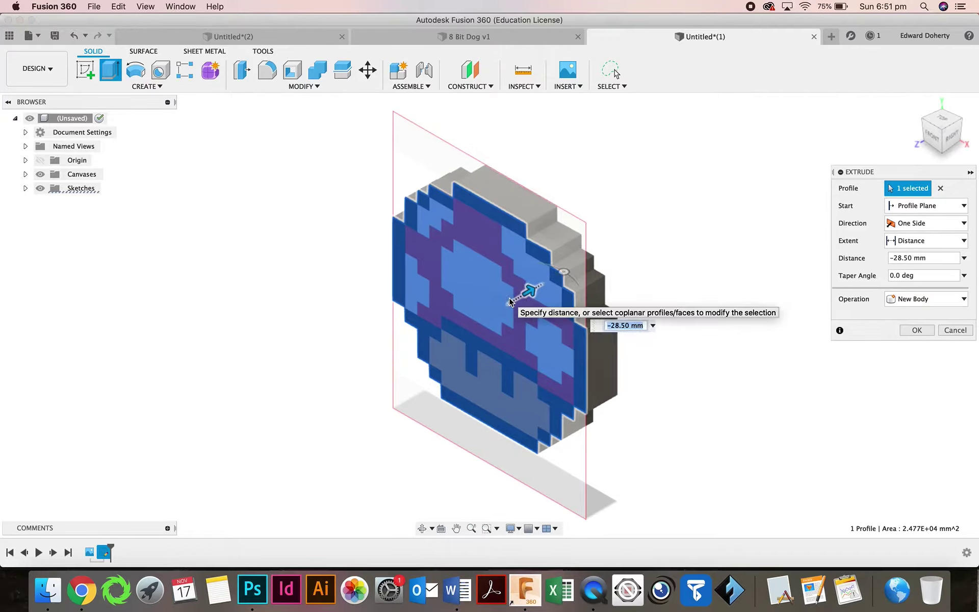
key(Return)
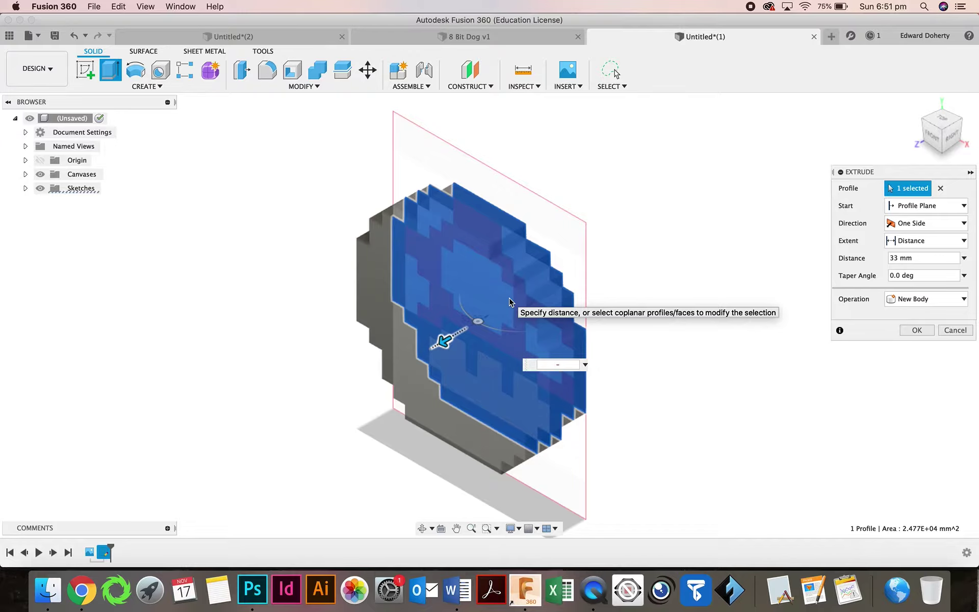
text(-25)
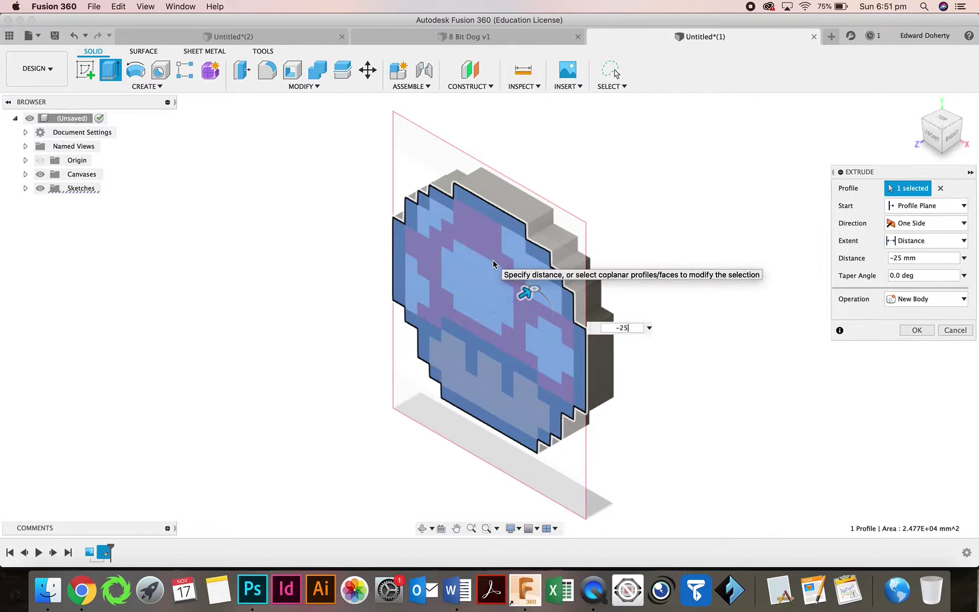
click(928, 334)
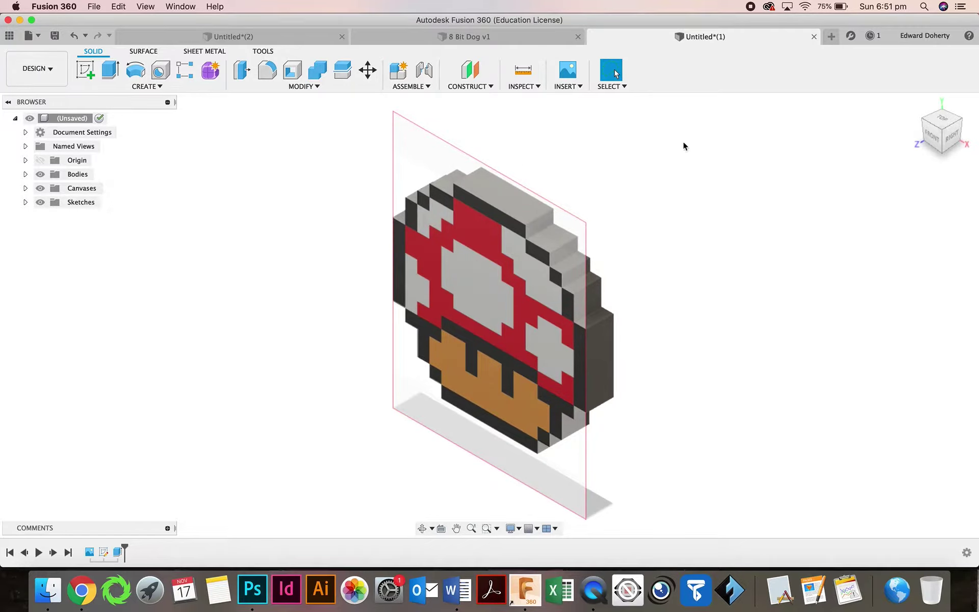
Step: Orbit the extruded body, compare it with and without the canvas, and select its front face
mouse_move(954, 138)
mouse_down()
mouse_move(898, 113)
mouse_move(975, 179)
mouse_move(975, 127)
mouse_move(946, 71)
mouse_move(946, 109)
mouse_move(925, 143)
mouse_move(883, 131)
mouse_up()
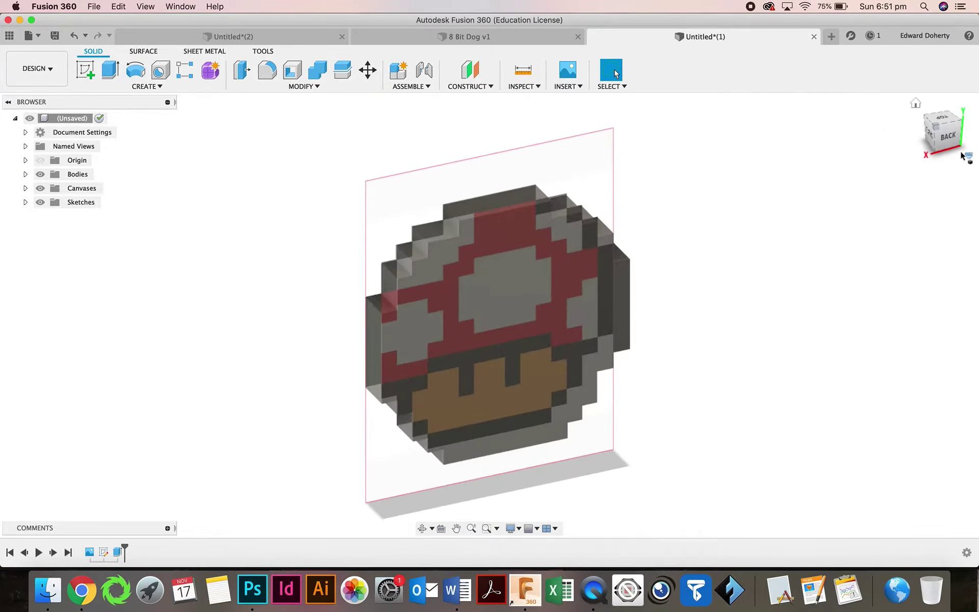
mouse_move(950, 135)
mouse_down()
mouse_move(524, 120)
mouse_move(553, 118)
mouse_move(553, 106)
mouse_move(550, 135)
mouse_up()
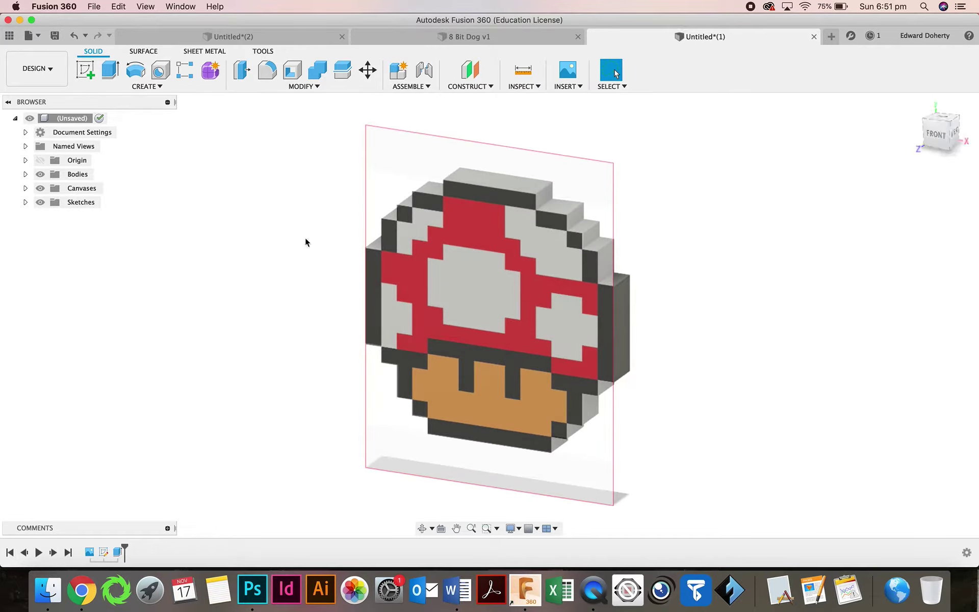
click(40, 188)
click(40, 189)
click(40, 188)
click(41, 188)
click(41, 188)
click(40, 188)
click(40, 188)
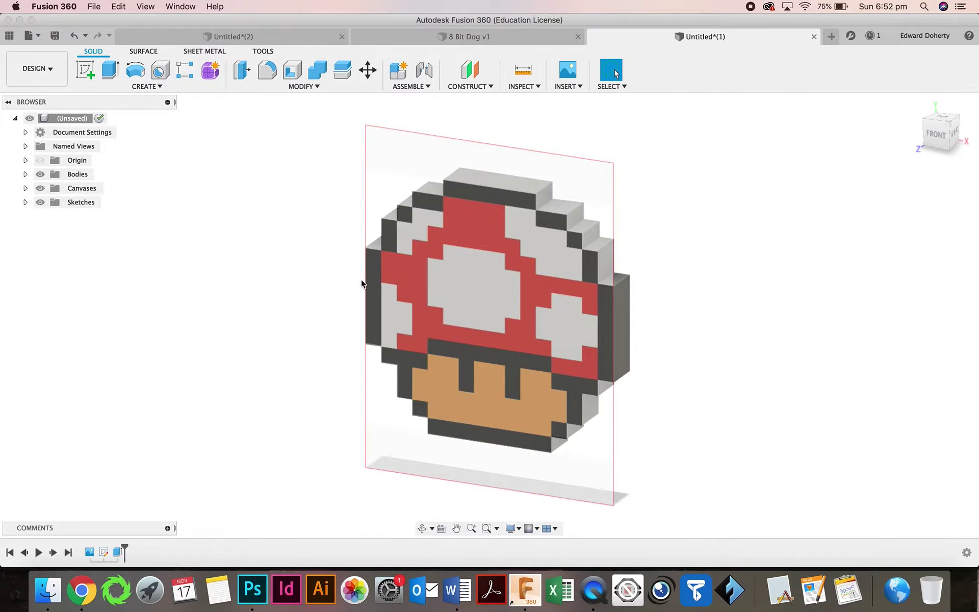
click(40, 188)
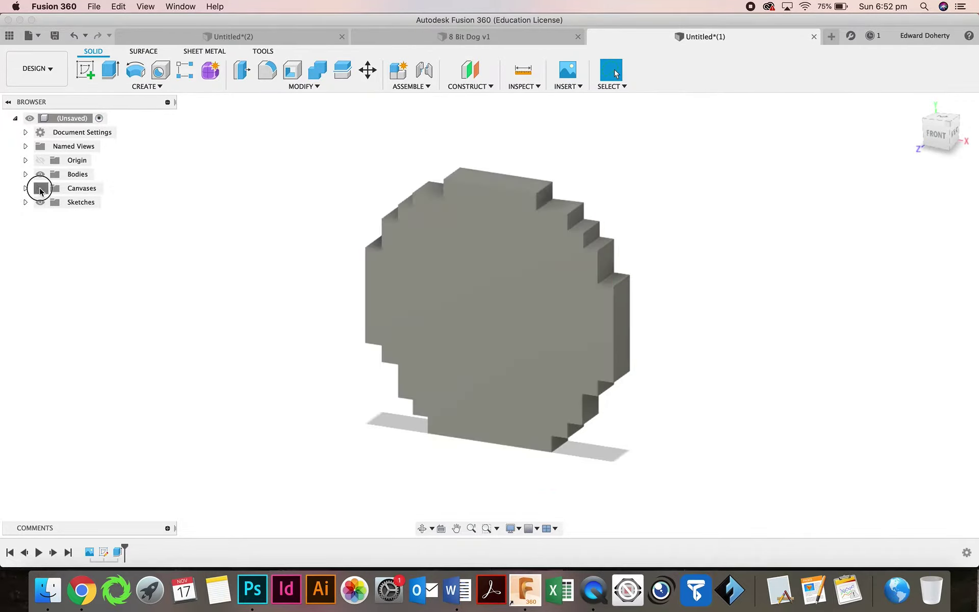
click(40, 189)
click(422, 250)
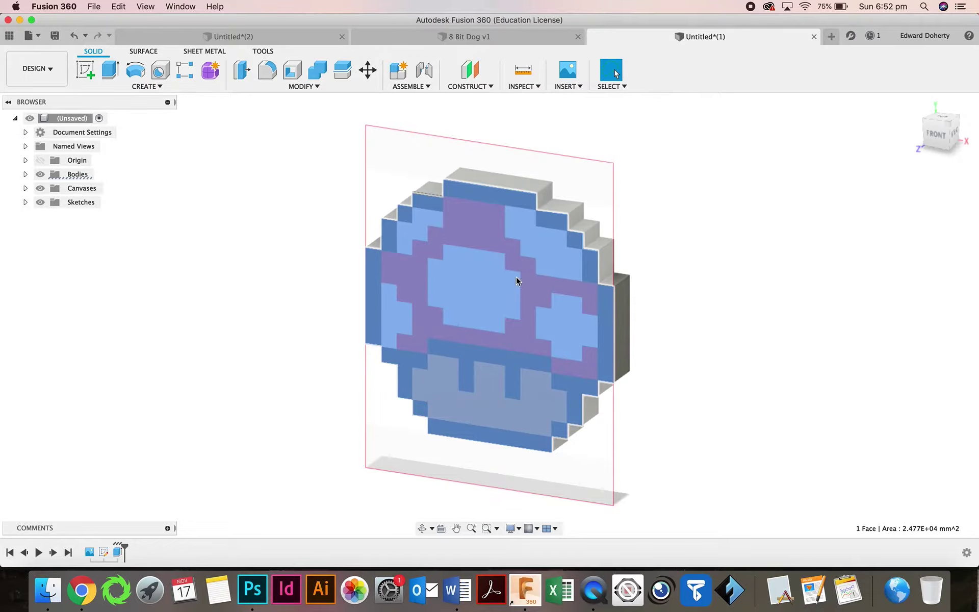
Step: On the front face, trace the left notch and the stem's stepped left side down to its bottom-left corner
click(85, 70)
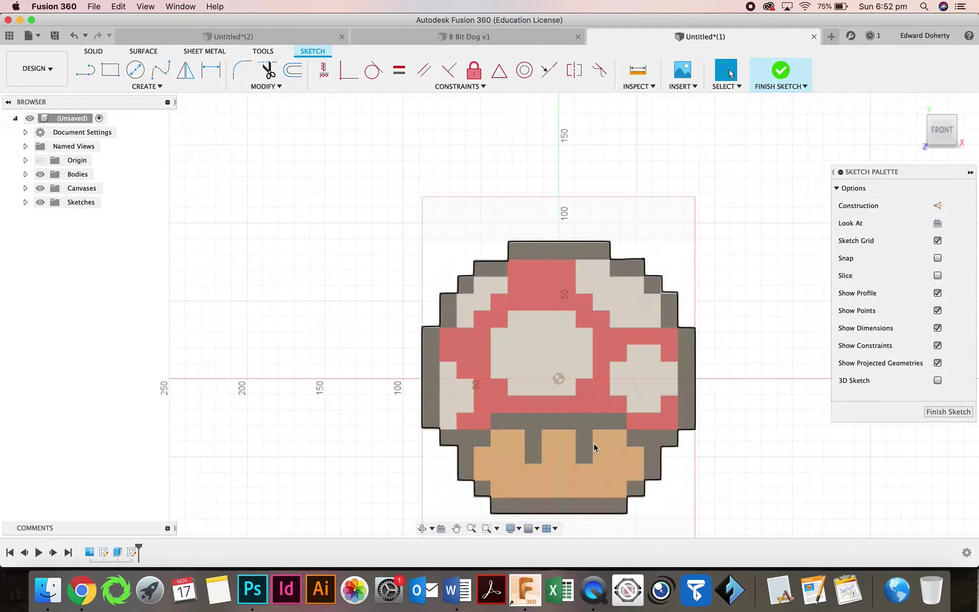
scroll(502, 403, up, 3)
scroll(490, 405, up, 5)
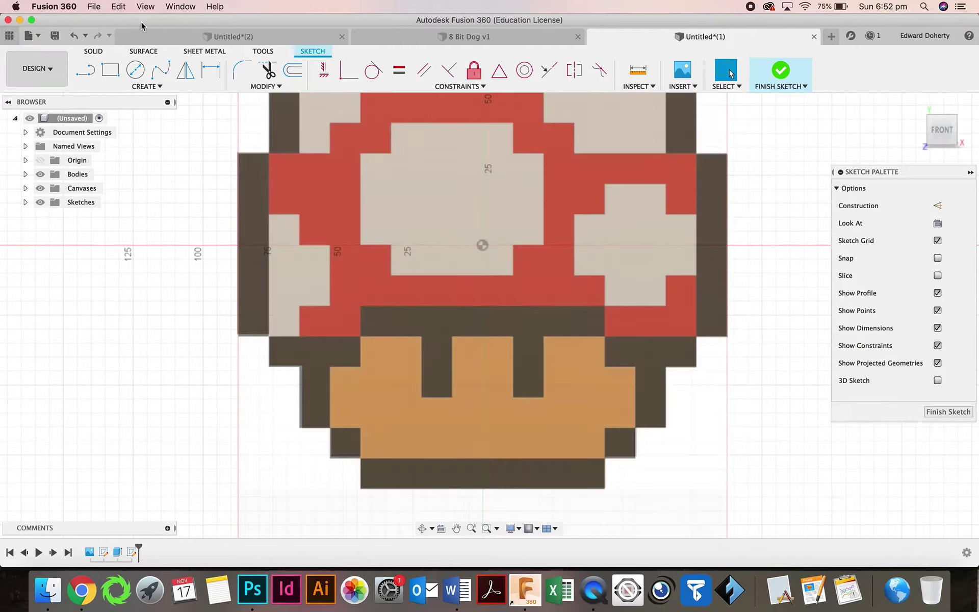
click(86, 70)
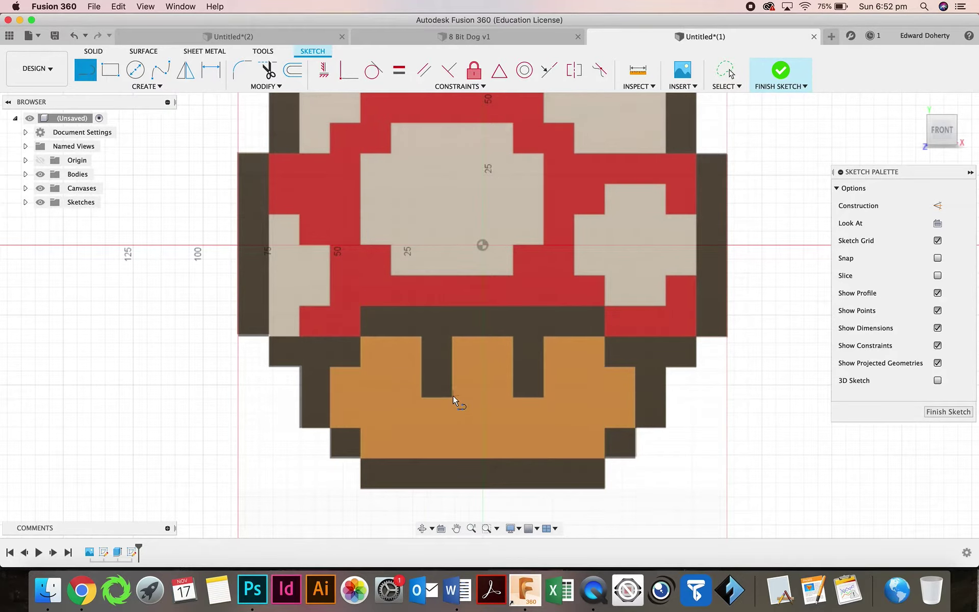
click(452, 395)
click(422, 396)
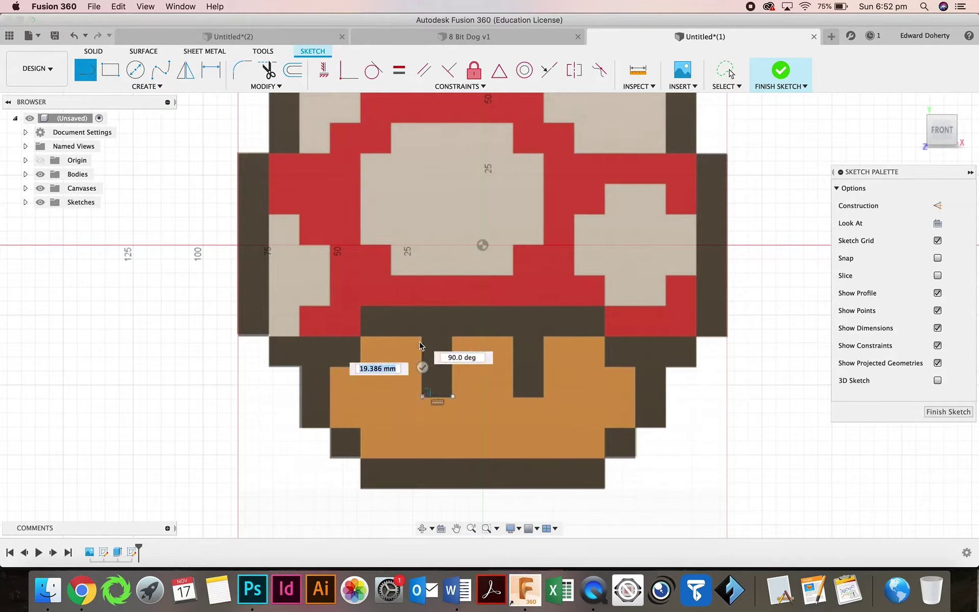
click(422, 337)
click(363, 336)
click(362, 365)
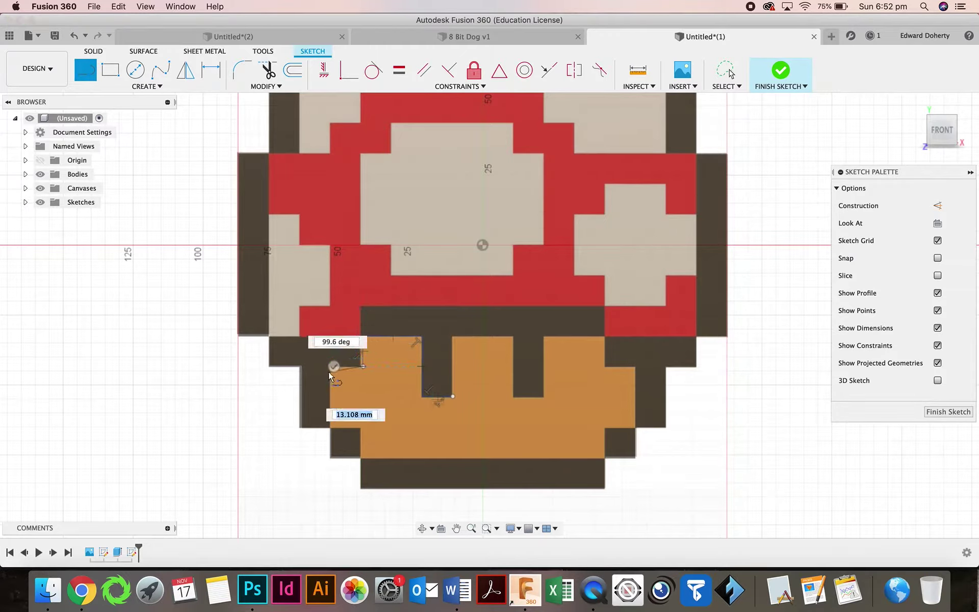
click(349, 366)
click(331, 366)
click(332, 424)
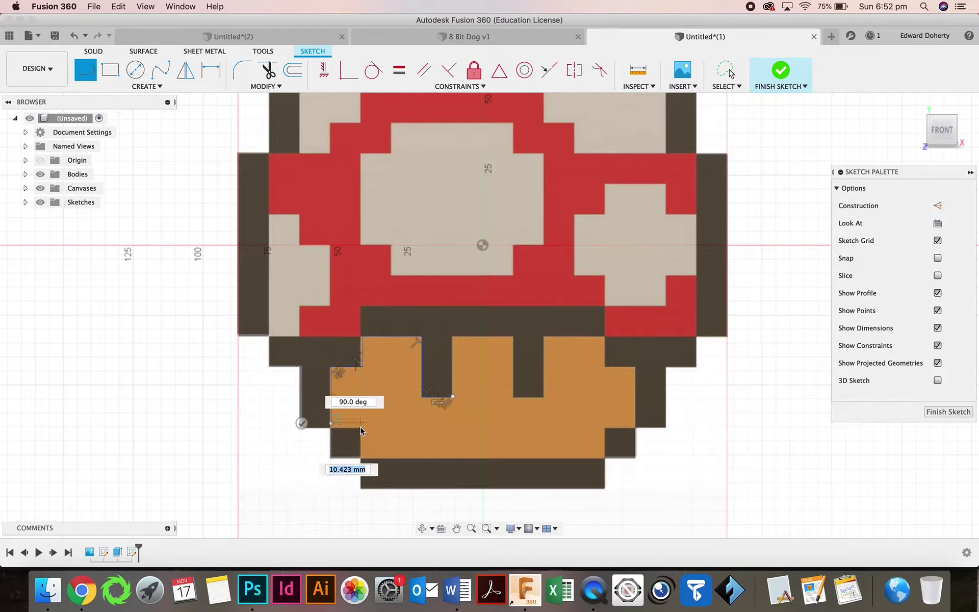
click(361, 424)
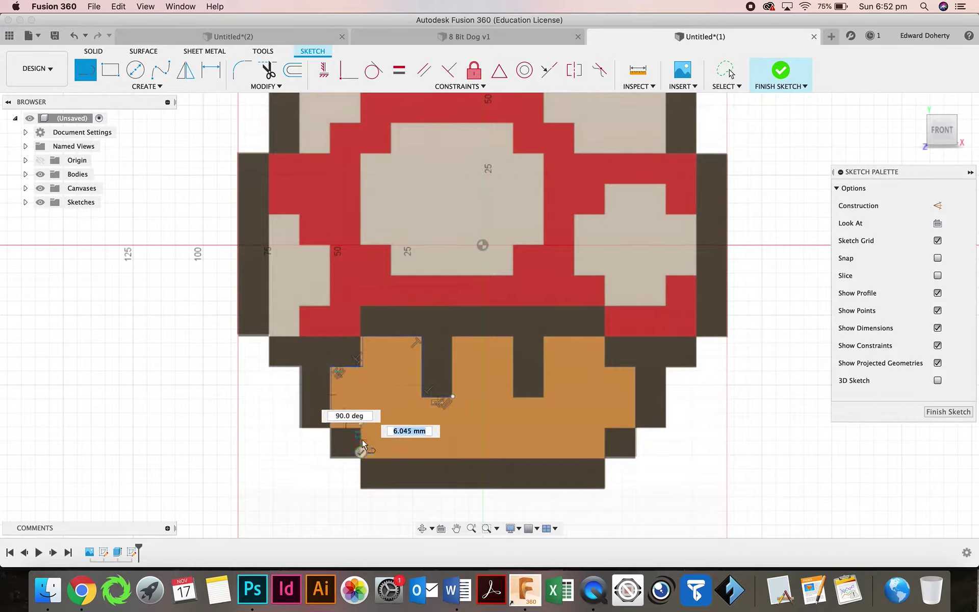
click(361, 439)
click(361, 456)
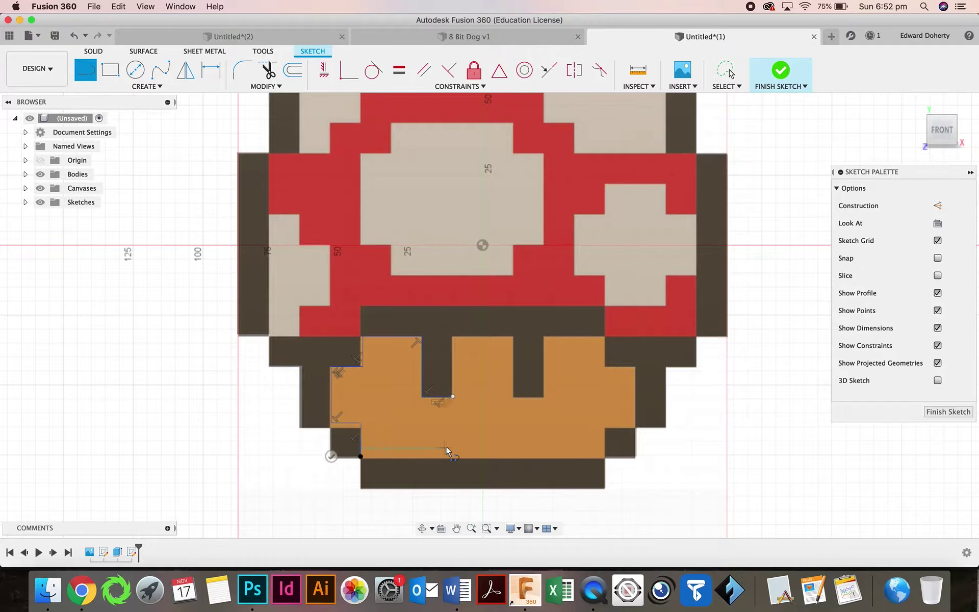
Step: Trace the stem's bottom edge, stepped right side and right notch, closing the loop at the left notch
click(599, 458)
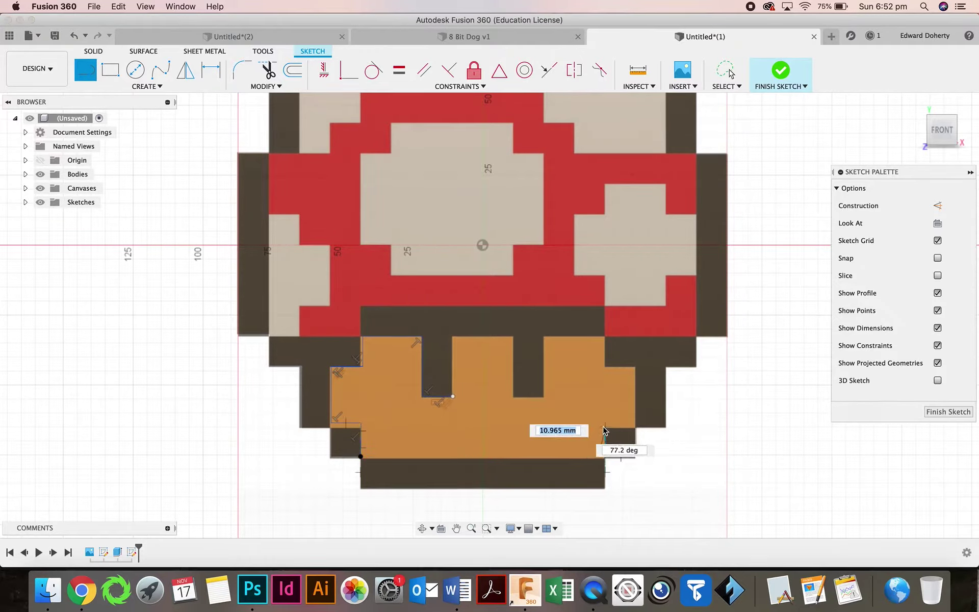
click(605, 427)
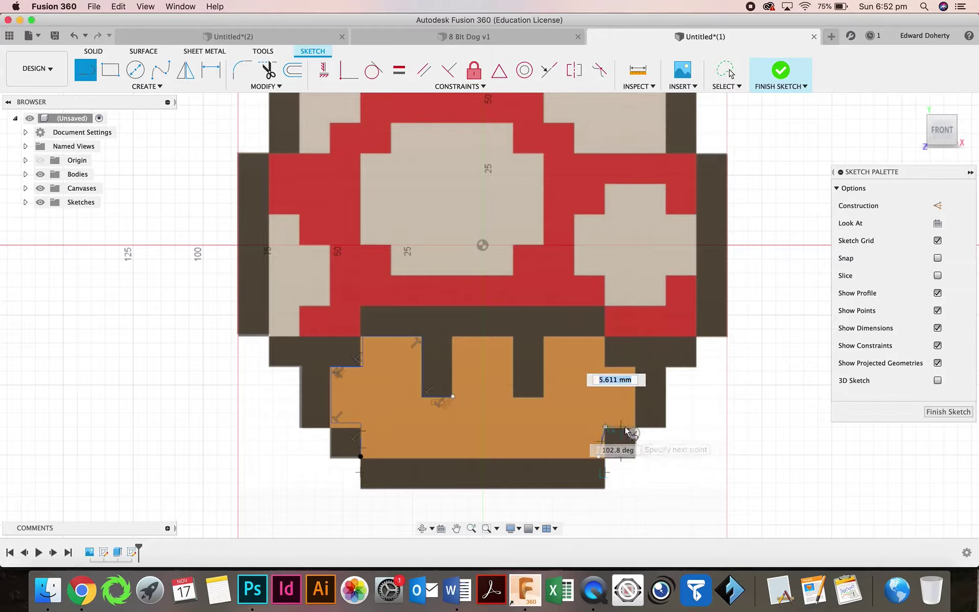
click(636, 426)
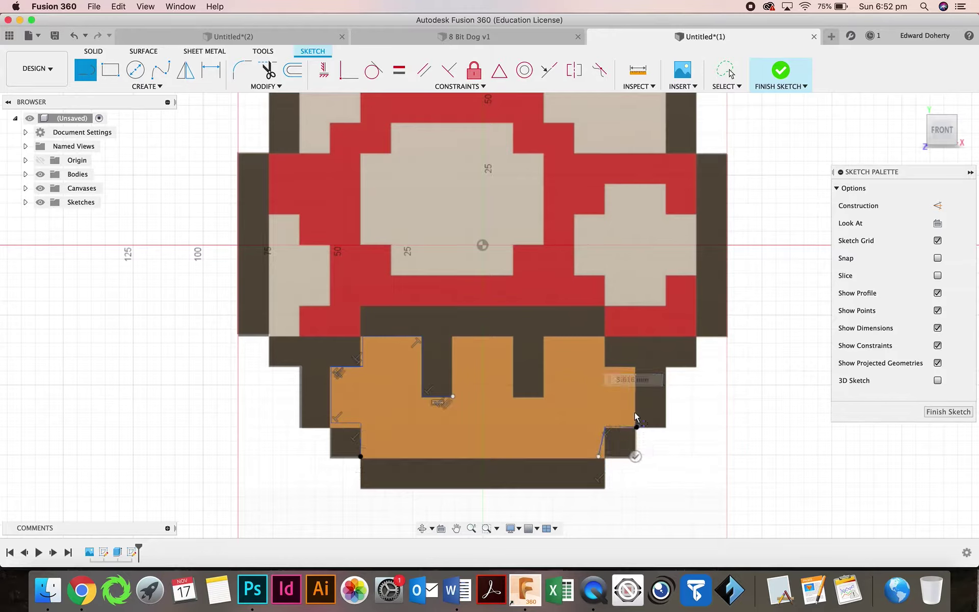
click(635, 366)
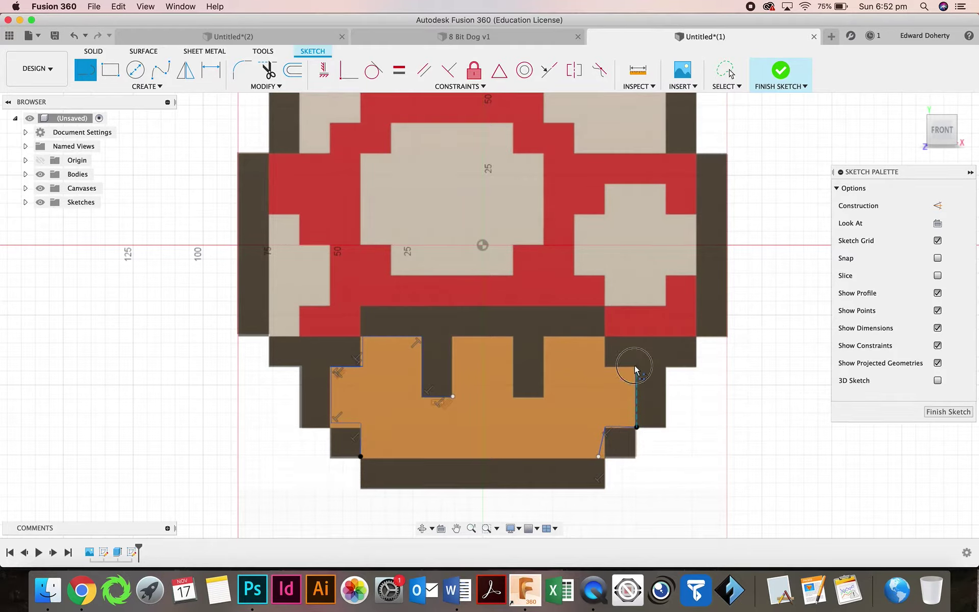
click(603, 367)
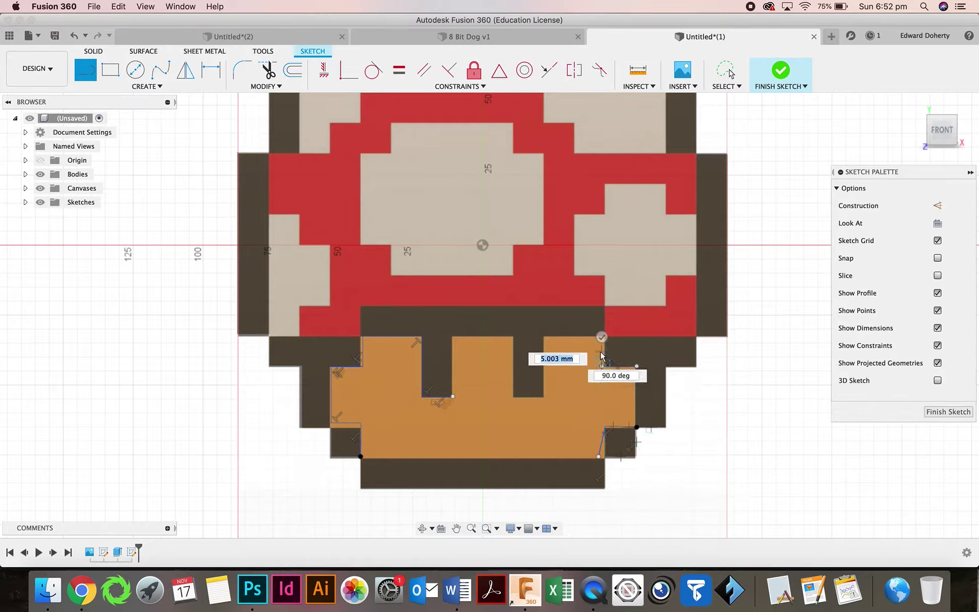
click(603, 356)
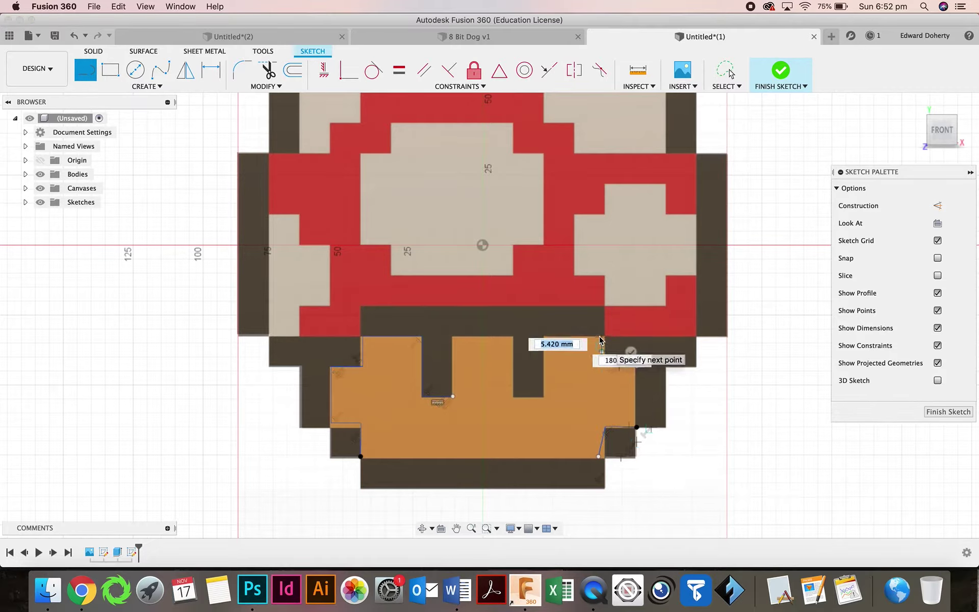
click(602, 335)
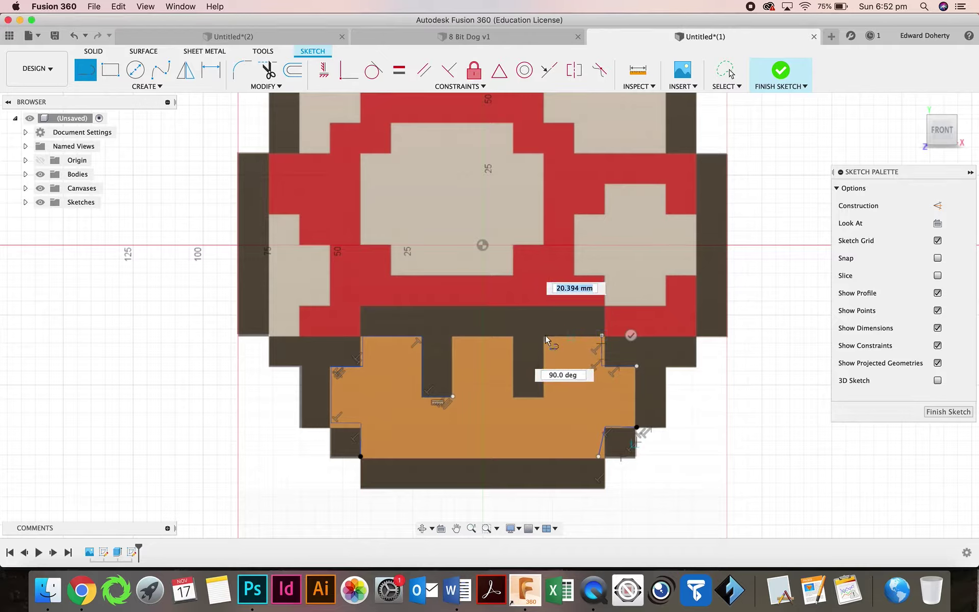
click(546, 335)
click(544, 396)
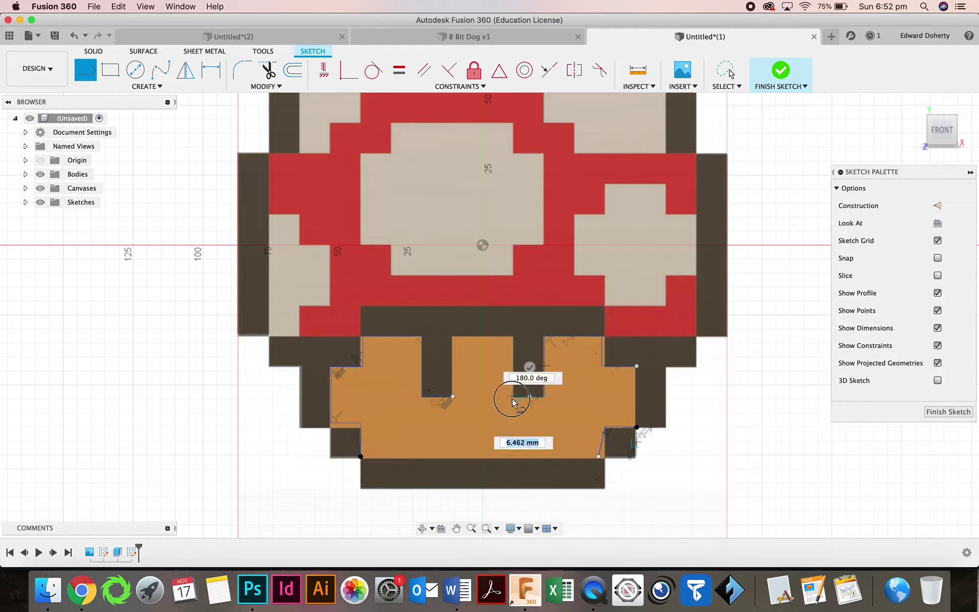
click(513, 396)
click(512, 335)
click(452, 336)
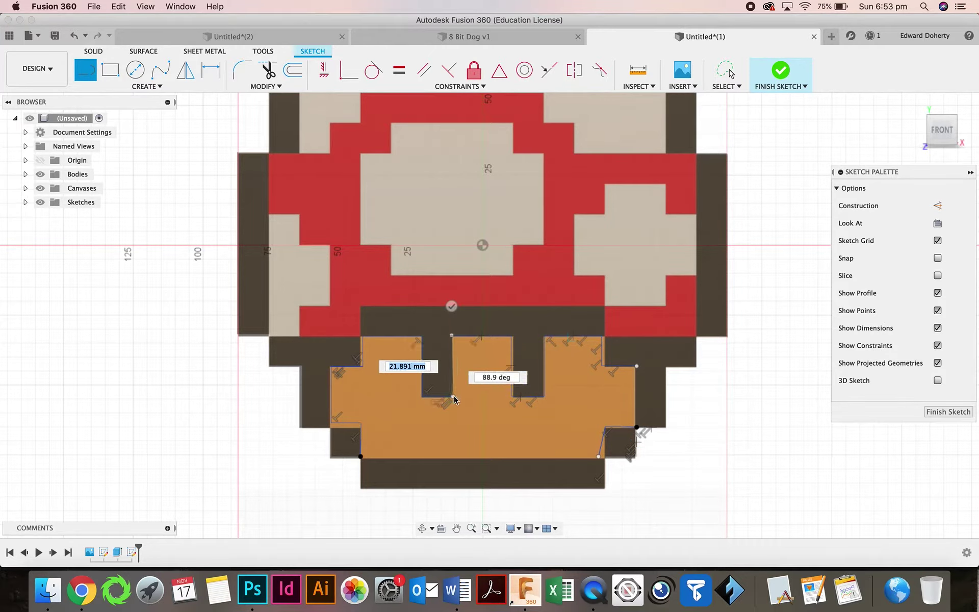
click(452, 397)
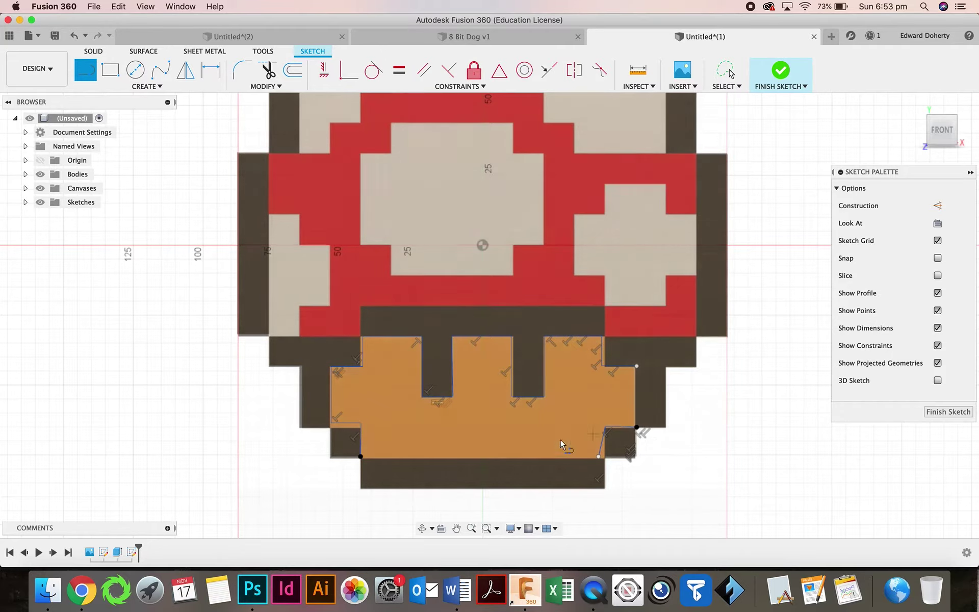
Step: Hide the reference image and draw the stem's right vertical edge
click(40, 189)
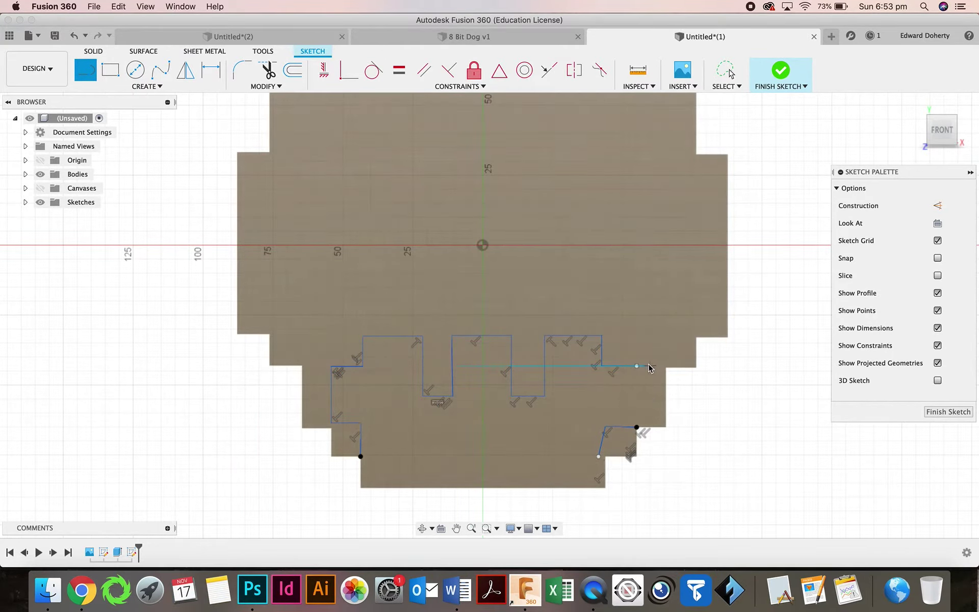
click(638, 426)
click(636, 366)
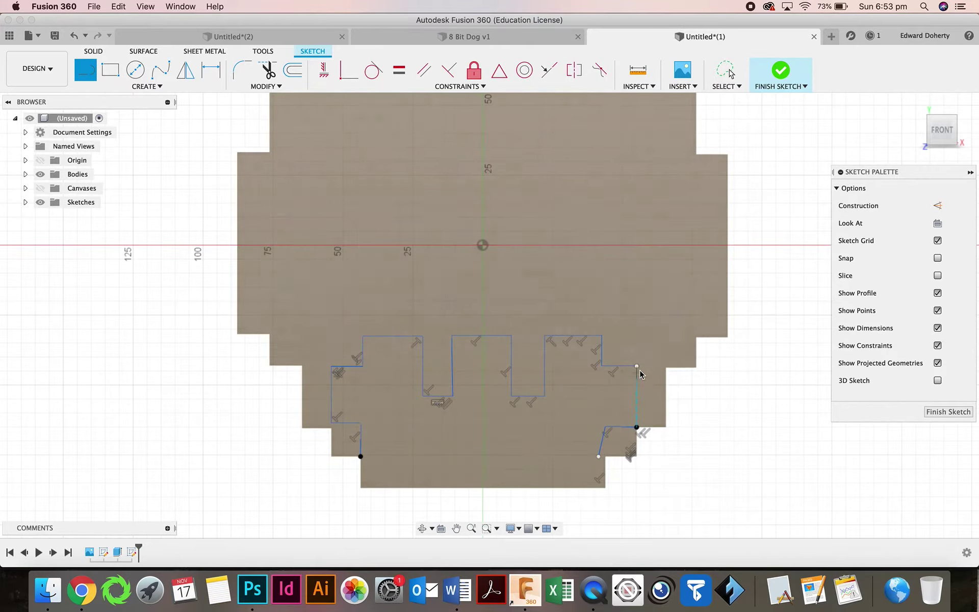
click(637, 366)
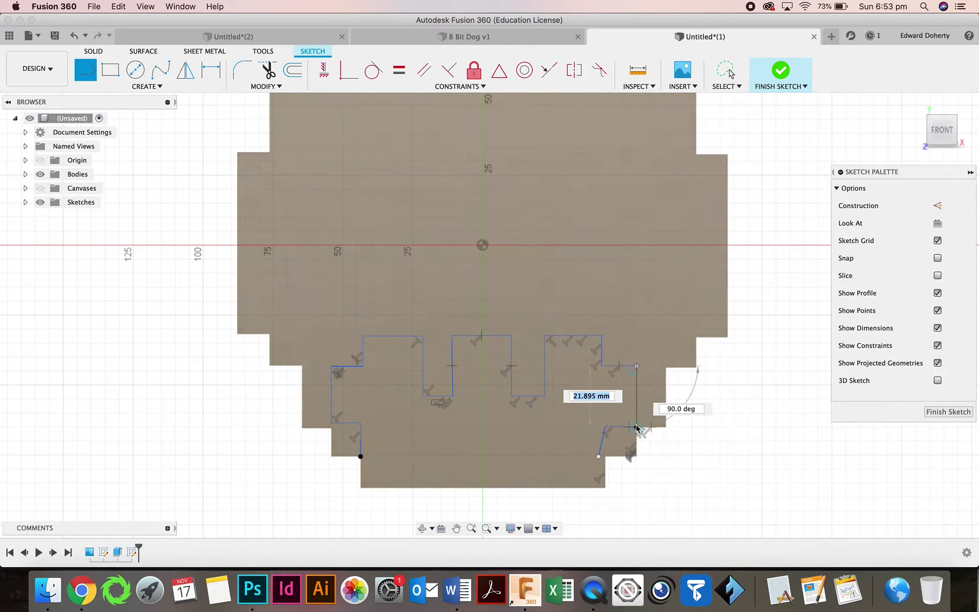
click(636, 427)
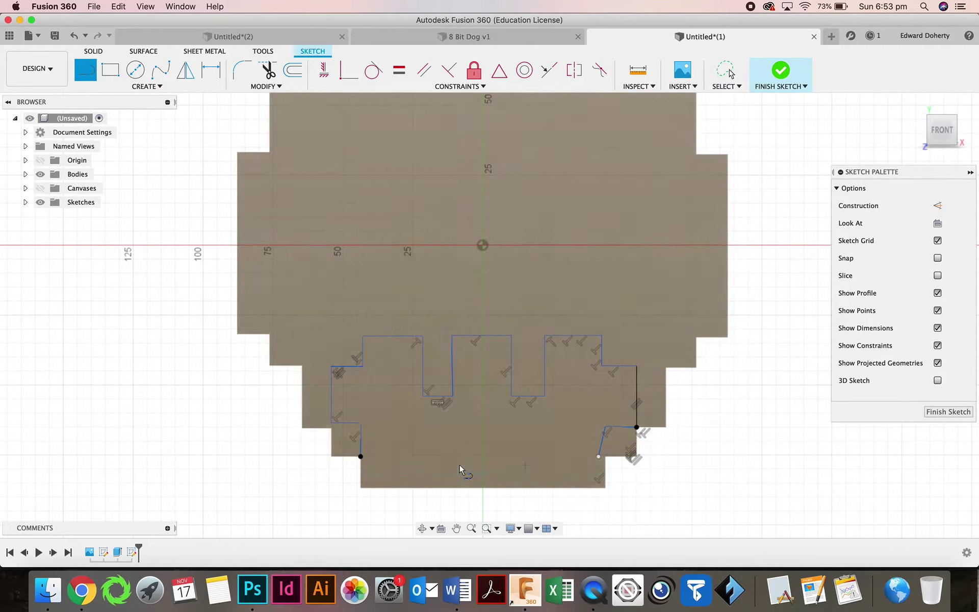
Step: Delete the stray slanted line near the stem's lower right
click(361, 456)
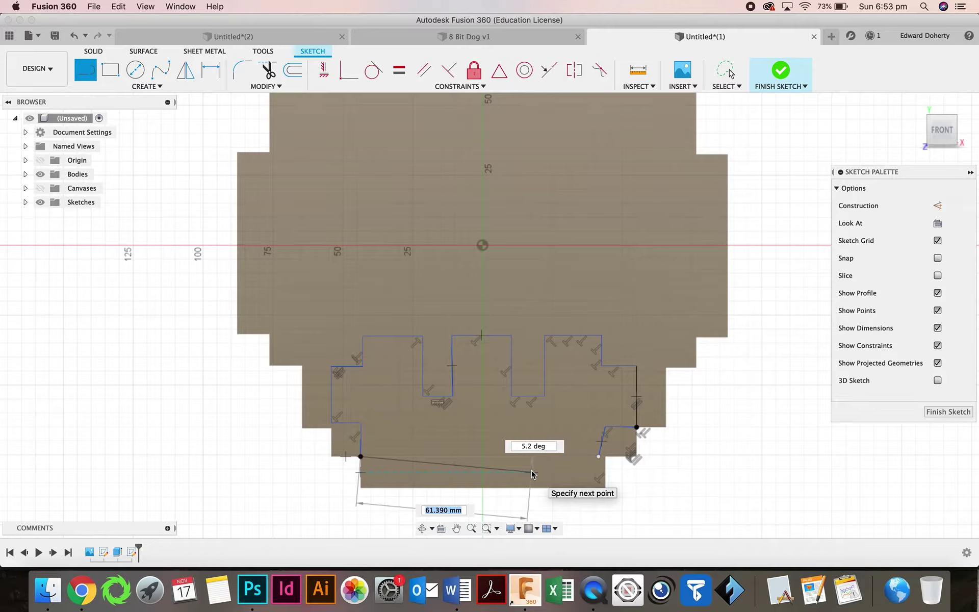
key(Escape)
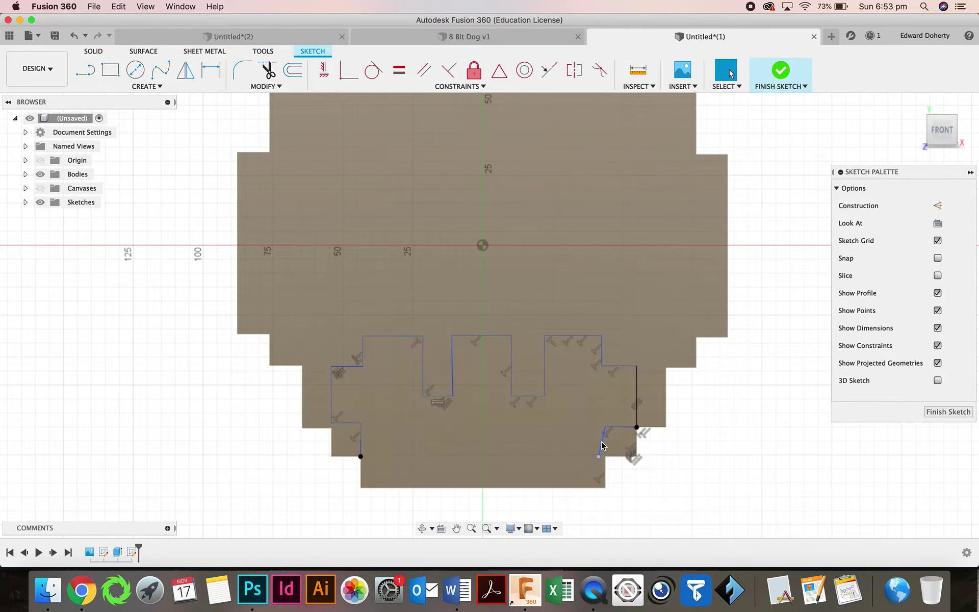
click(602, 445)
key(Delete)
Step: Draw the stem's horizontal bottom edge from the lower-left corner across to the right edge
click(85, 71)
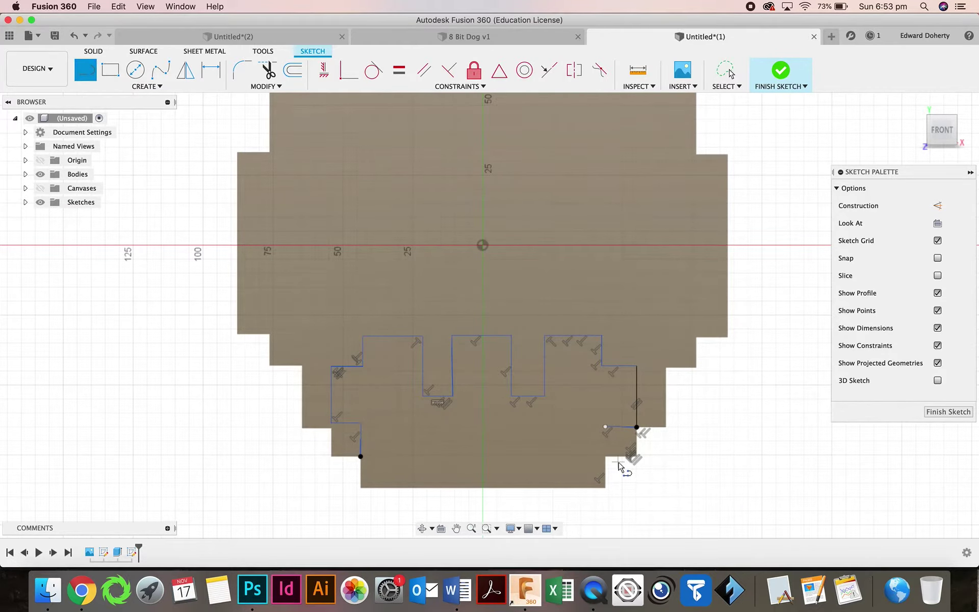
click(606, 427)
click(605, 457)
click(360, 456)
click(360, 456)
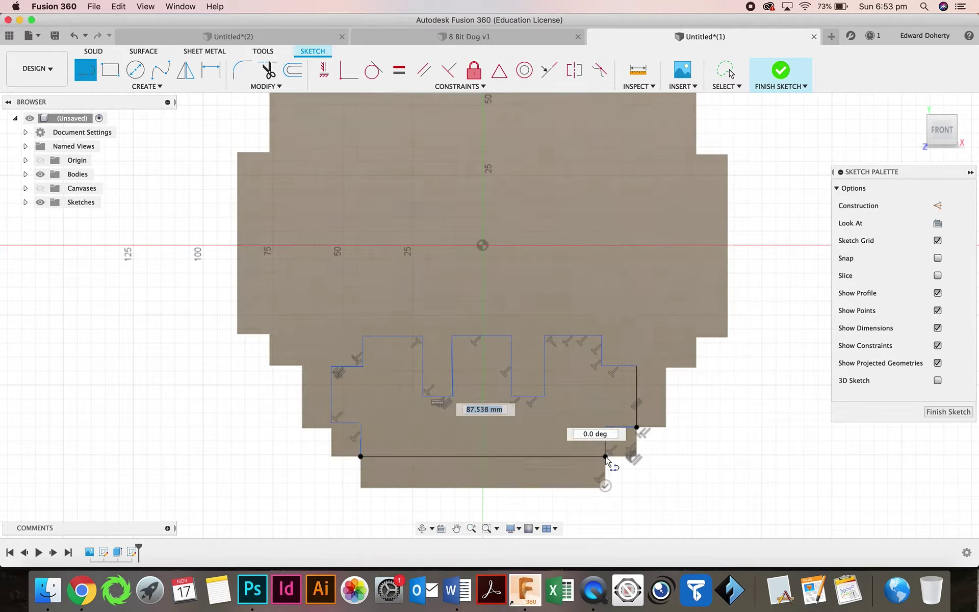
click(605, 456)
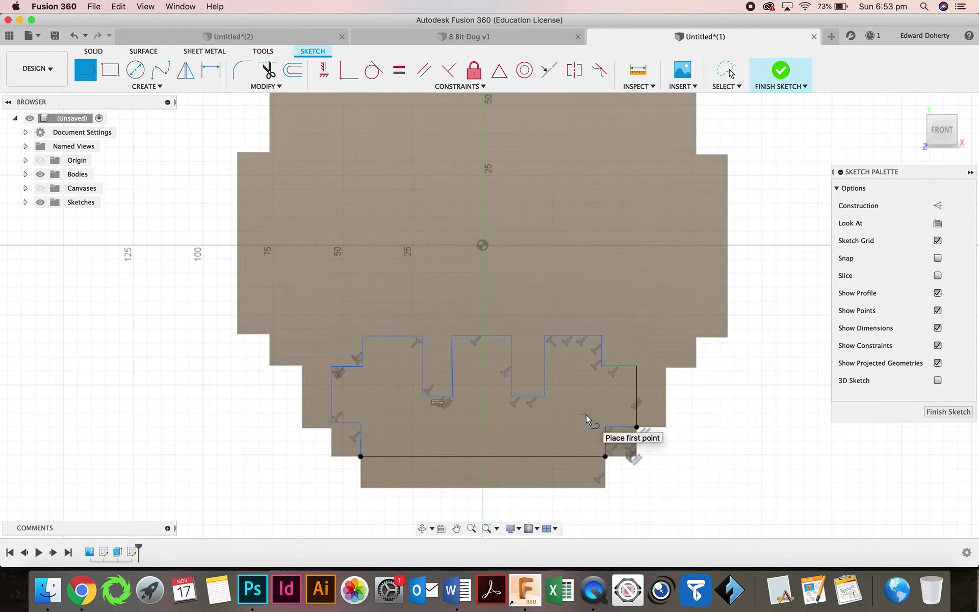
Step: Toggle construction on the stem's bottom line so it ends up a normal sketch line
key(x)
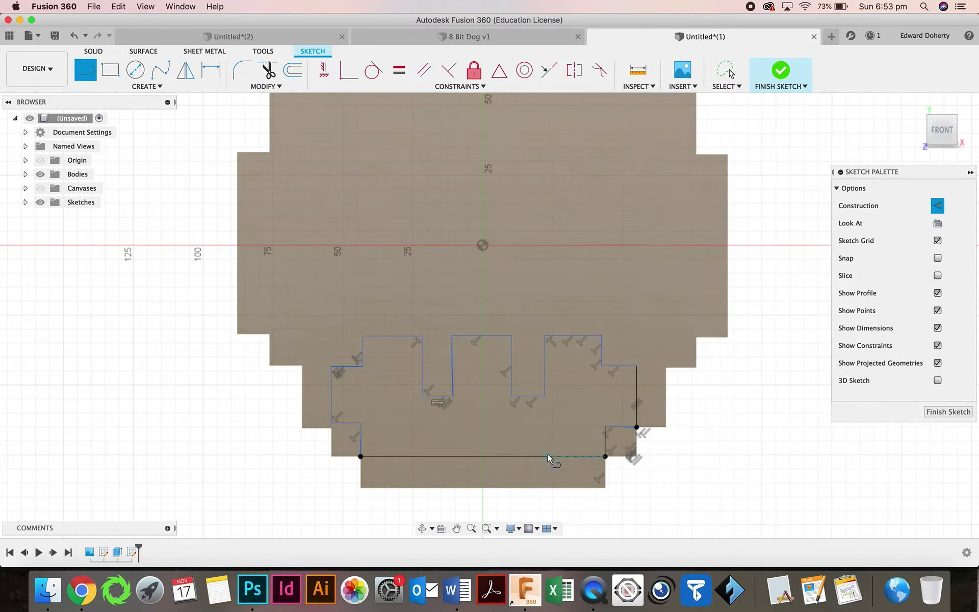
key(Escape)
click(535, 456)
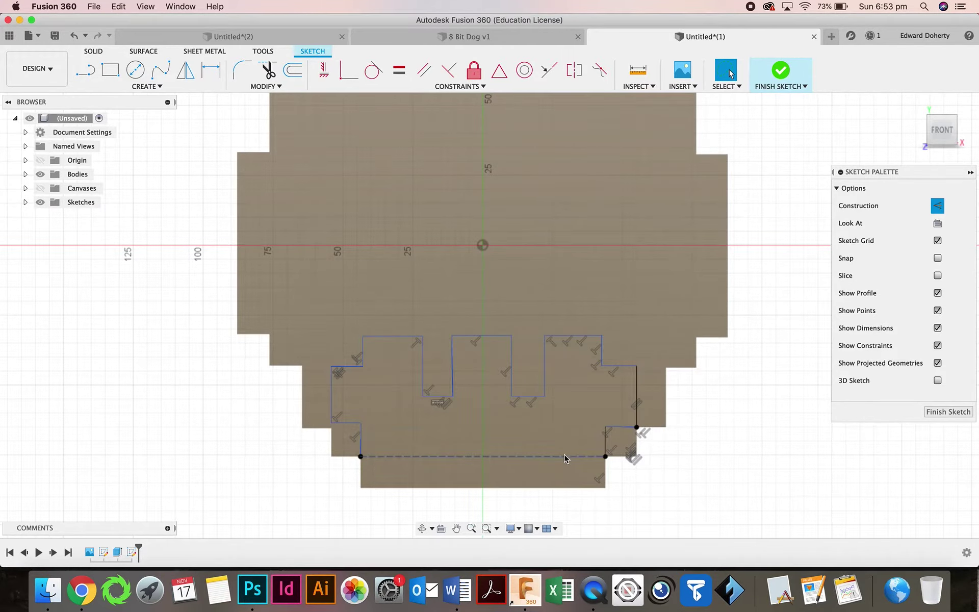
key(x)
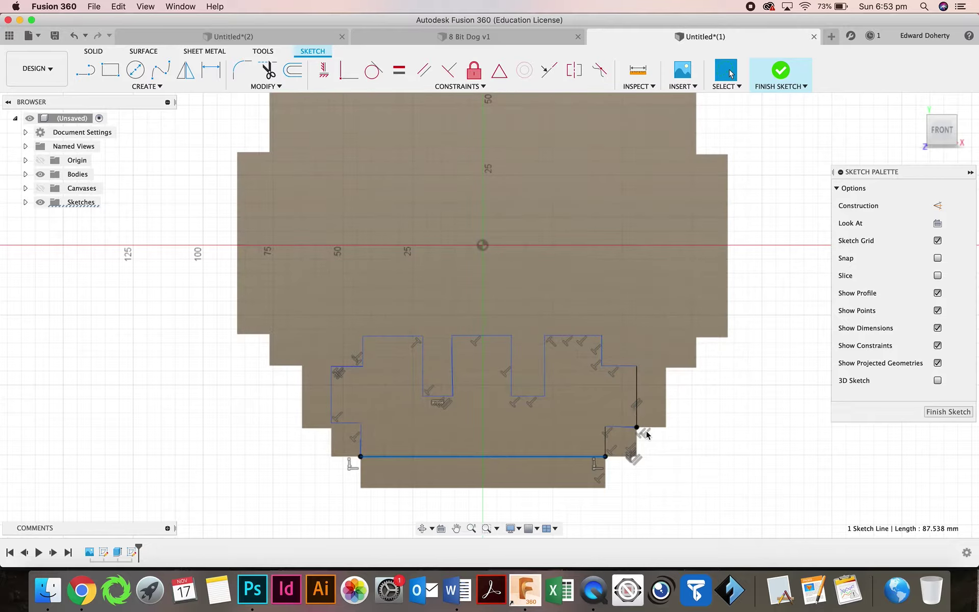
key(Escape)
Step: Switch the right vertical edge to construction and back, confirm the closed profile, and finish the sketch
click(640, 391)
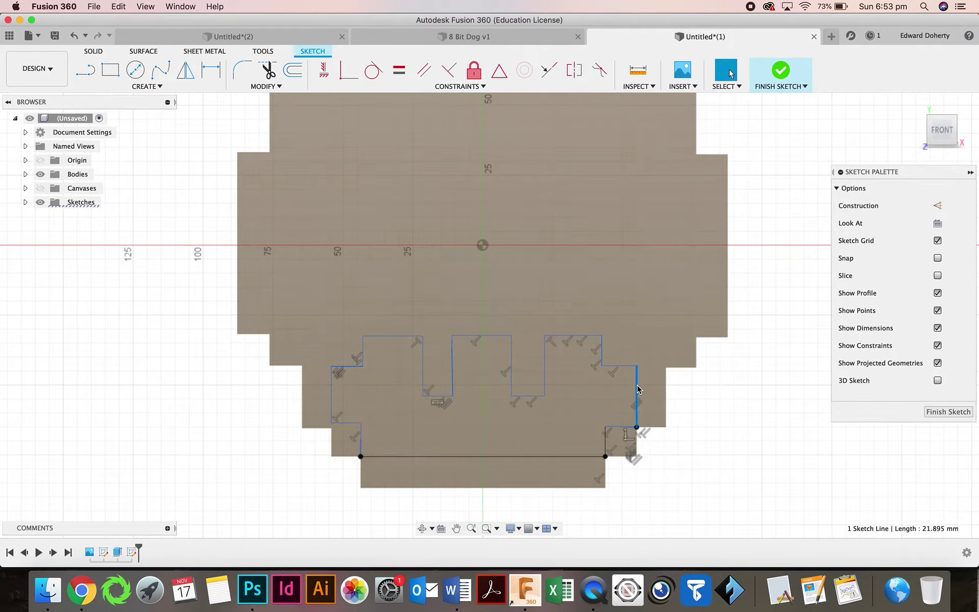
key(x)
click(536, 457)
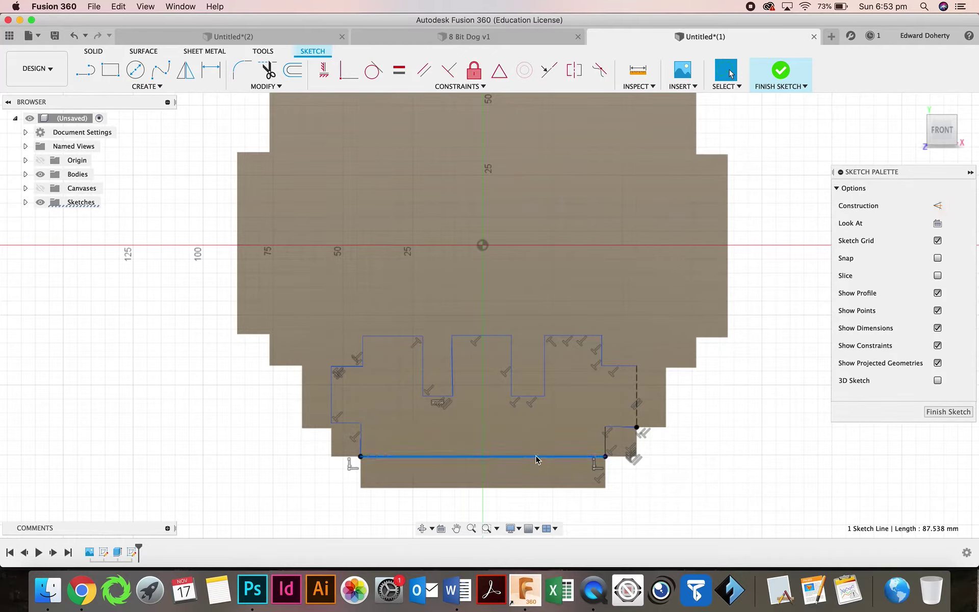
click(613, 431)
click(639, 397)
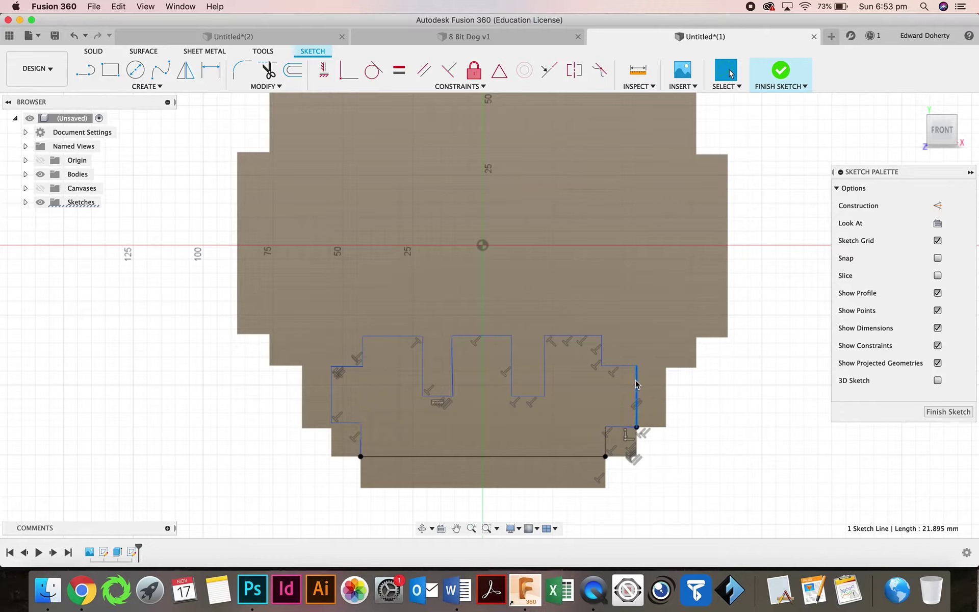
key(x)
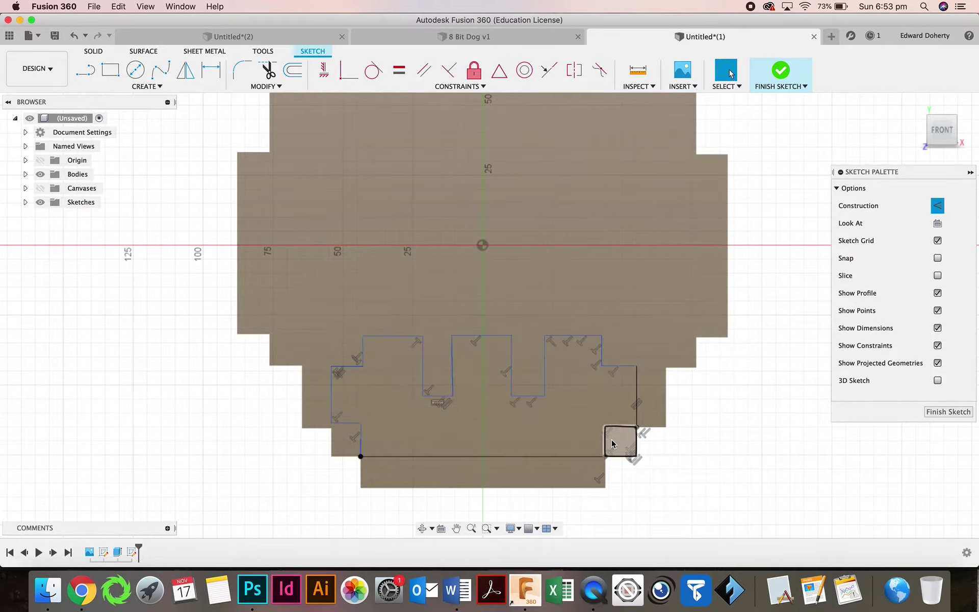
click(461, 472)
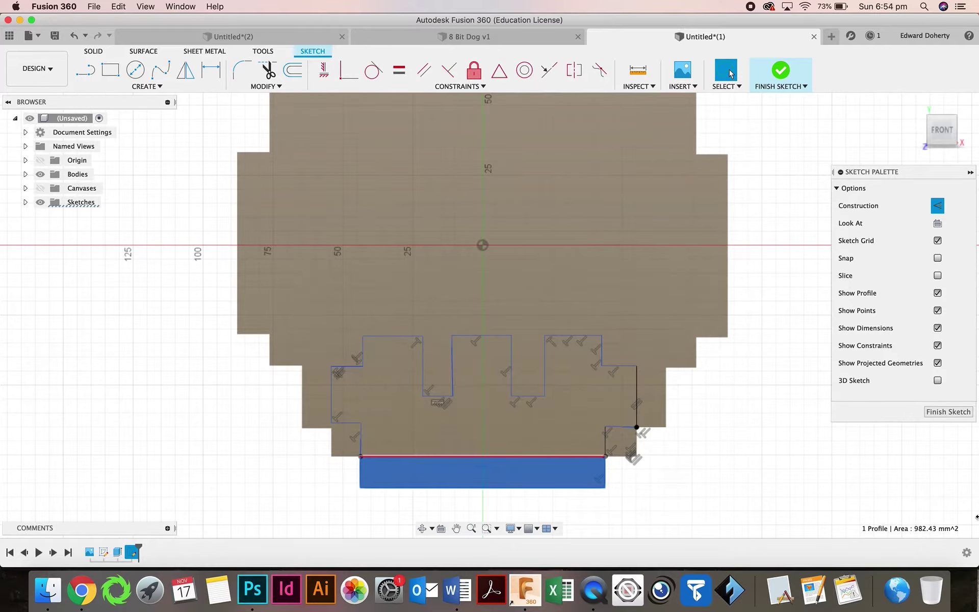
click(929, 417)
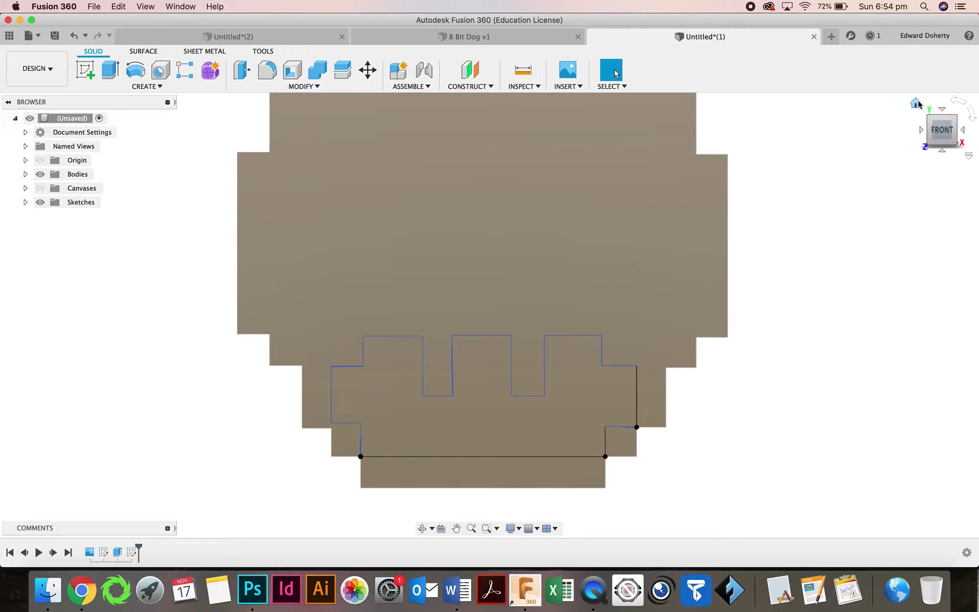
Step: From the Home view, extrude the stem profile -6 mm as a cut into the body's front
click(916, 105)
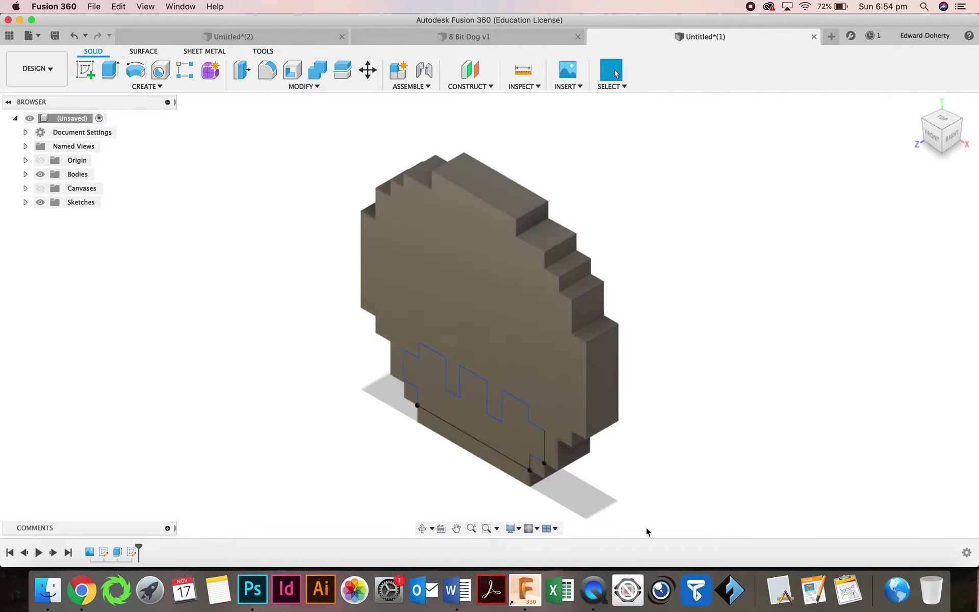
click(437, 400)
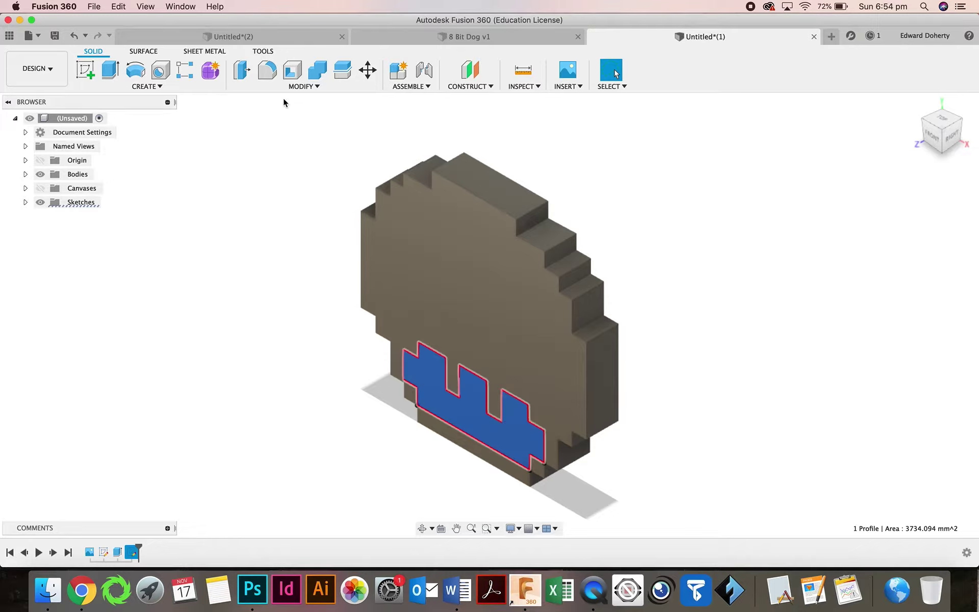
click(110, 73)
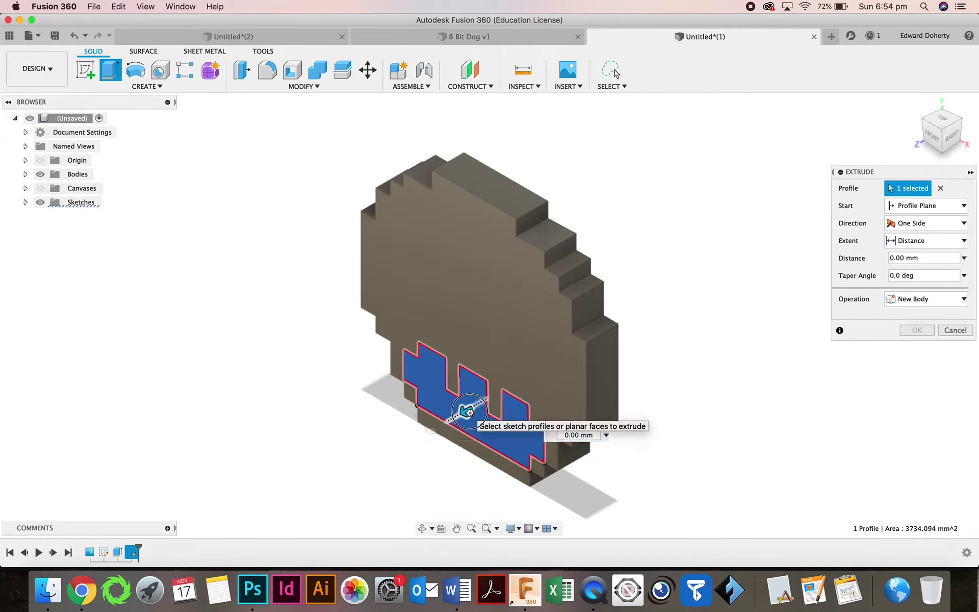
mouse_move(467, 411)
mouse_down()
mouse_move(482, 398)
mouse_move(477, 412)
mouse_up()
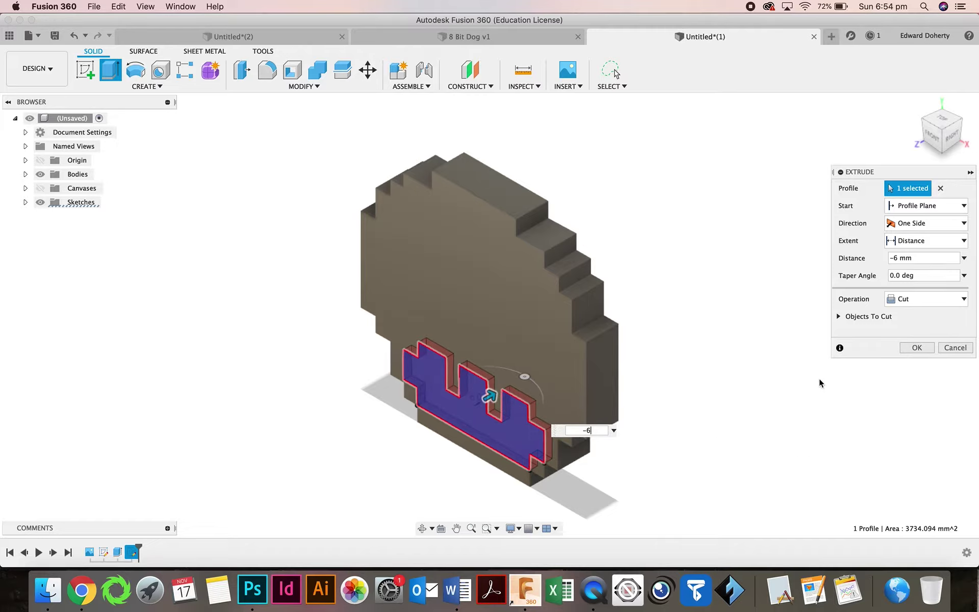
click(964, 299)
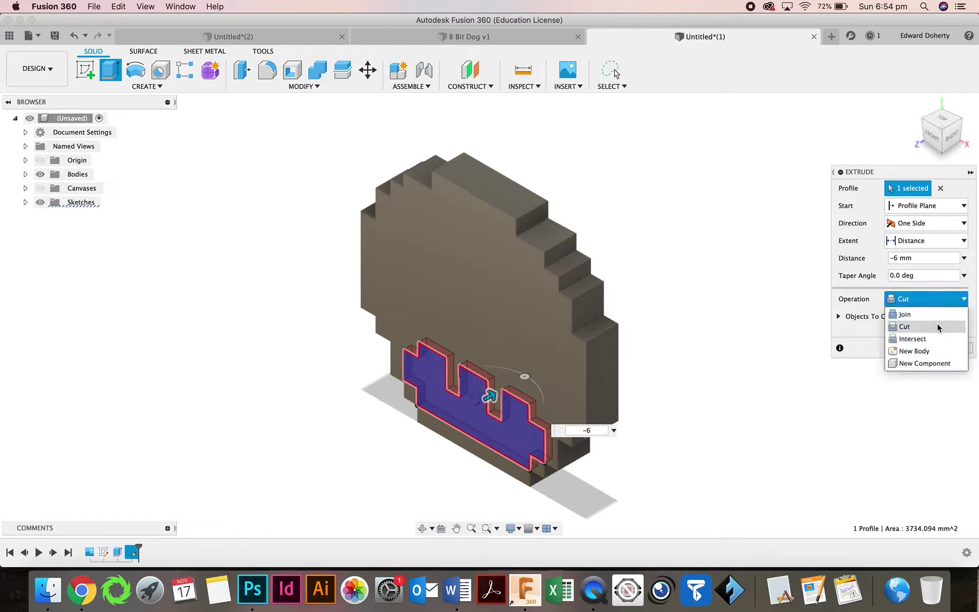
drag(492, 396, 422, 436)
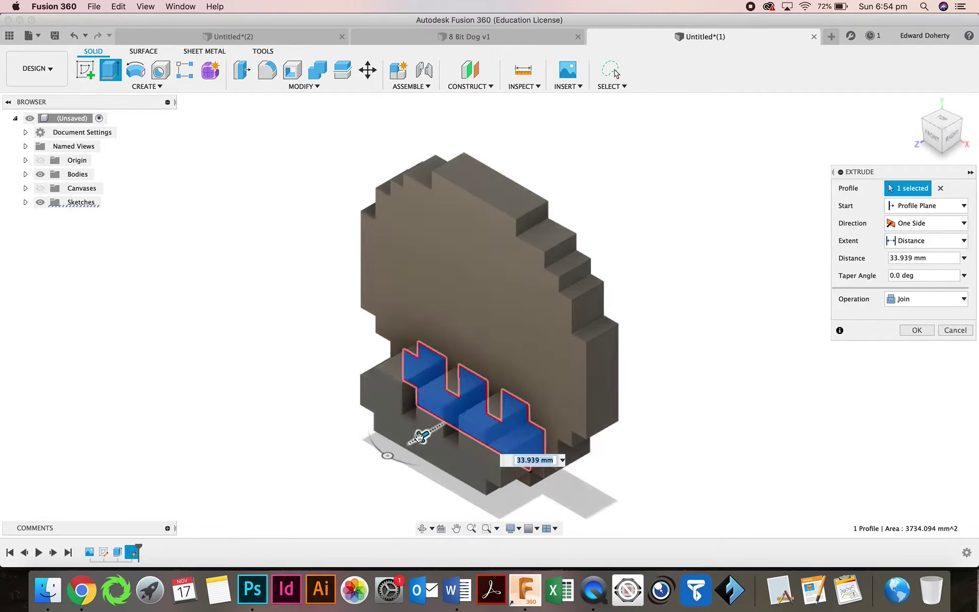
drag(421, 436, 490, 398)
text(-6)
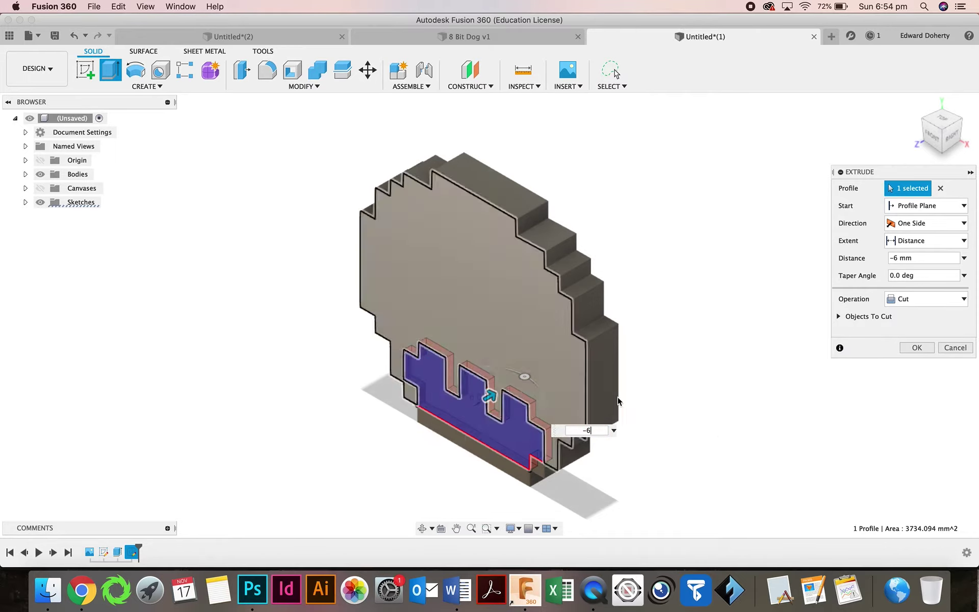
click(918, 350)
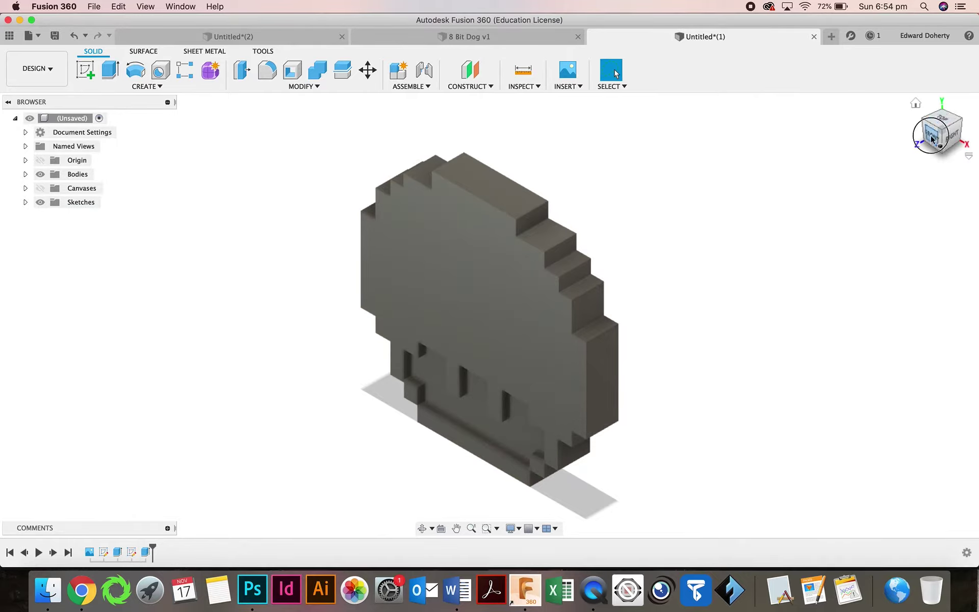
Step: Switch to the Front view and turn the mushroom reference image back on over the model
click(931, 136)
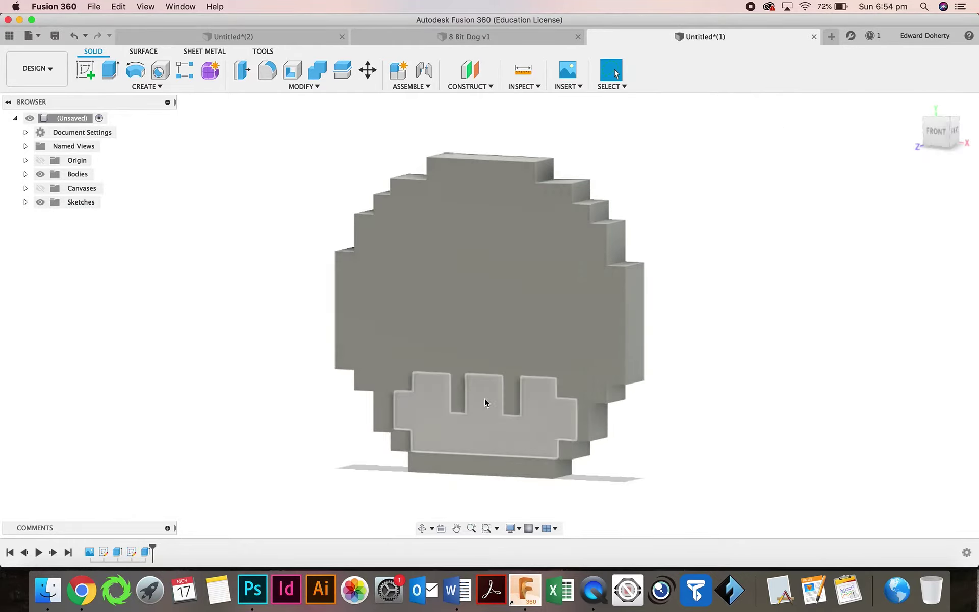
click(40, 189)
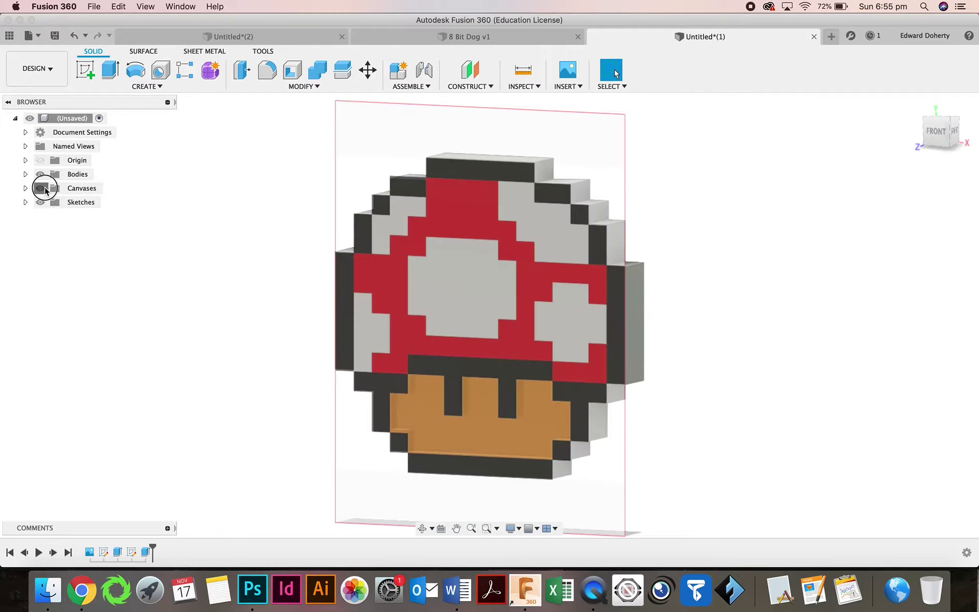
click(41, 188)
click(41, 188)
click(41, 188)
click(41, 188)
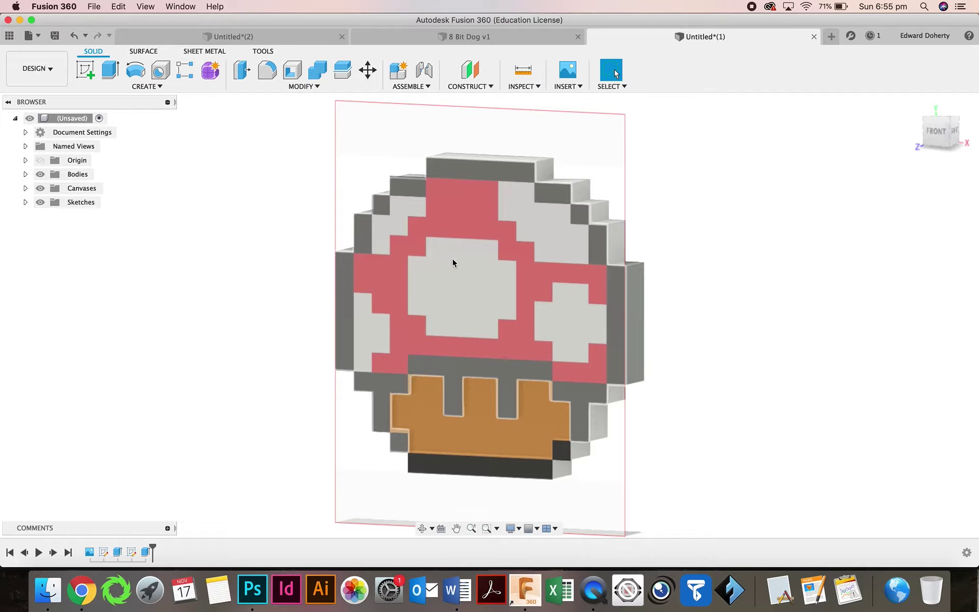
Step: Start a new sketch on the mushroom's front face
click(453, 263)
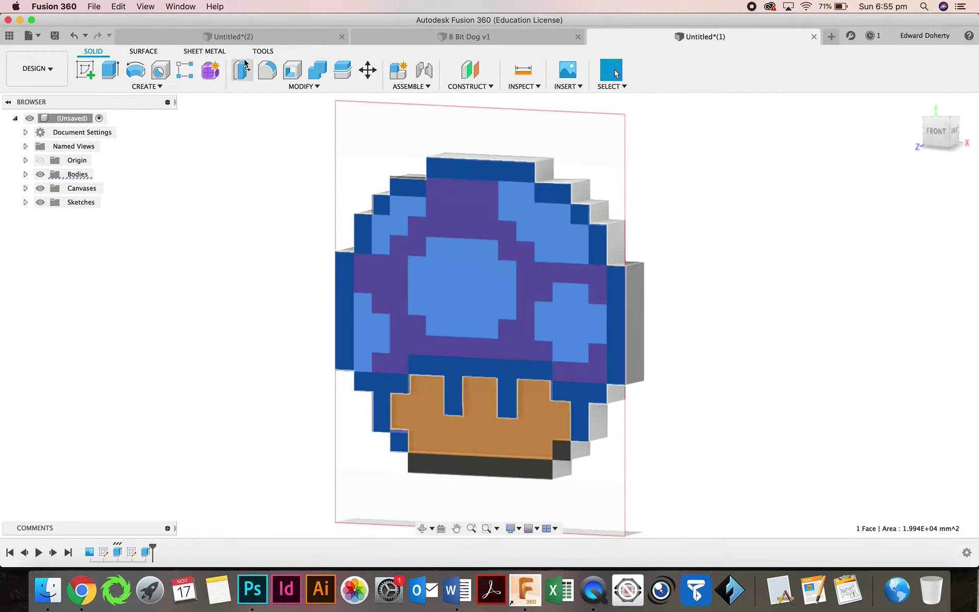
click(85, 70)
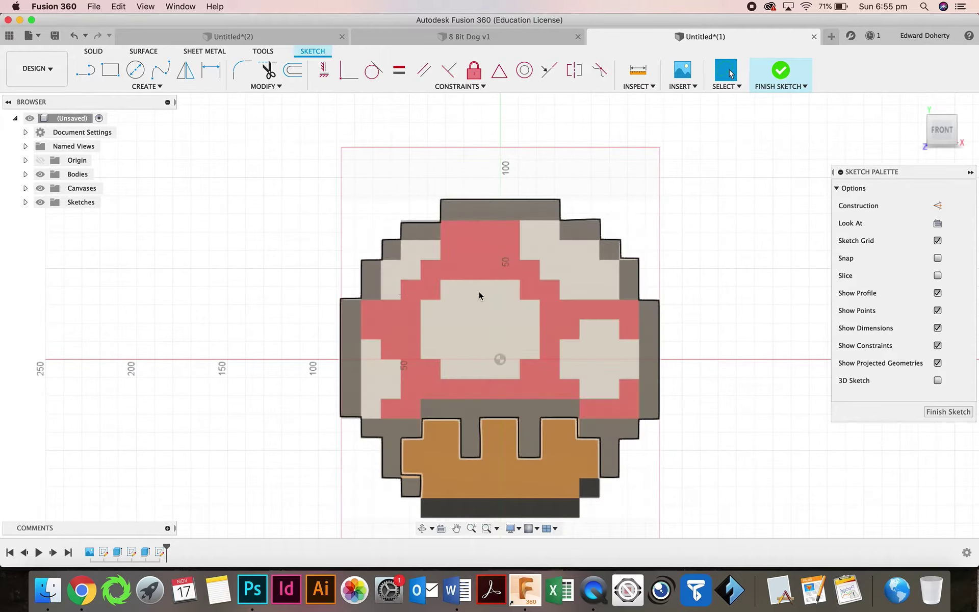
scroll(479, 295, up, 5)
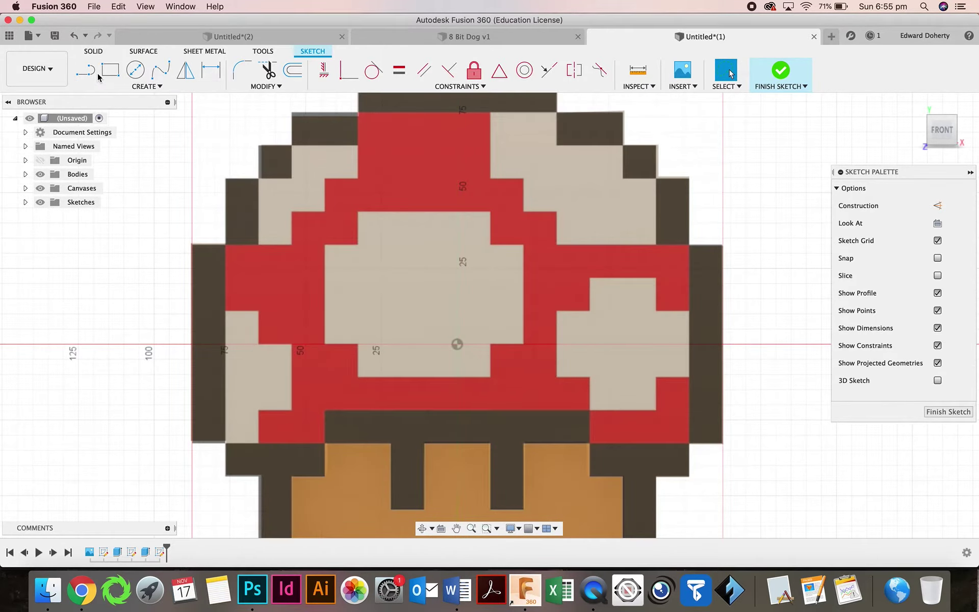
Step: Trace the red cap's top edge and stepped right side down to the right white spot
click(94, 71)
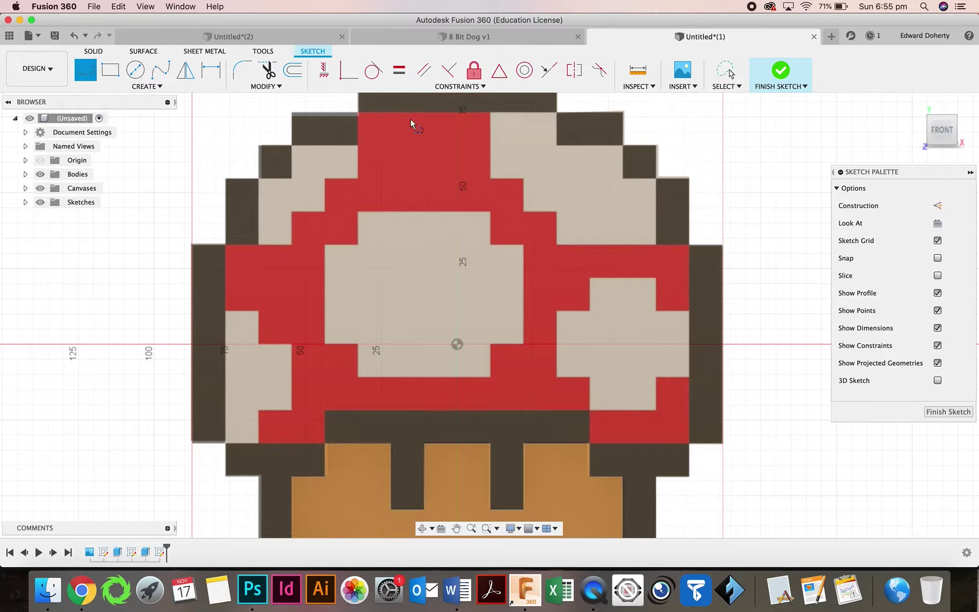
click(366, 114)
click(485, 113)
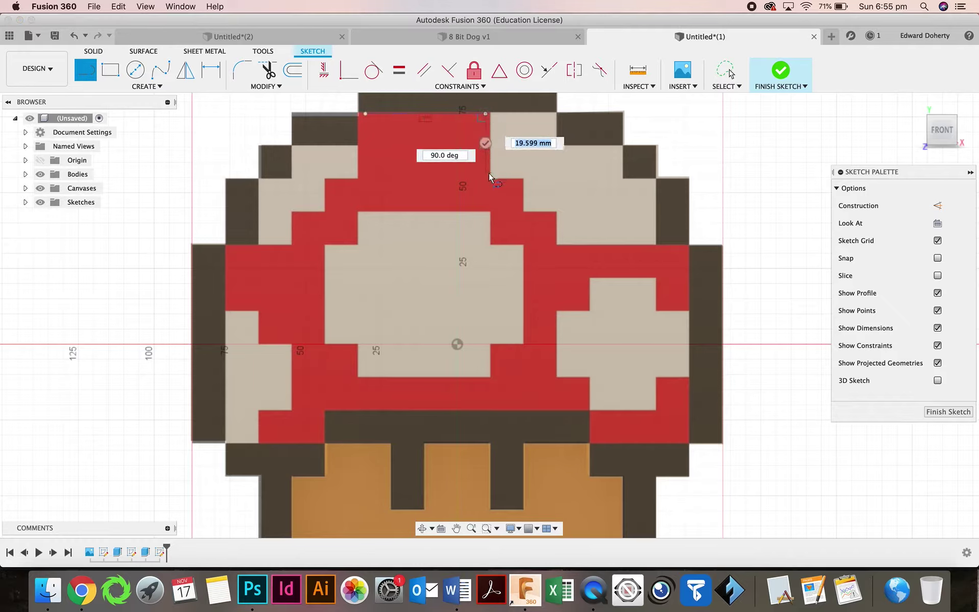
click(488, 176)
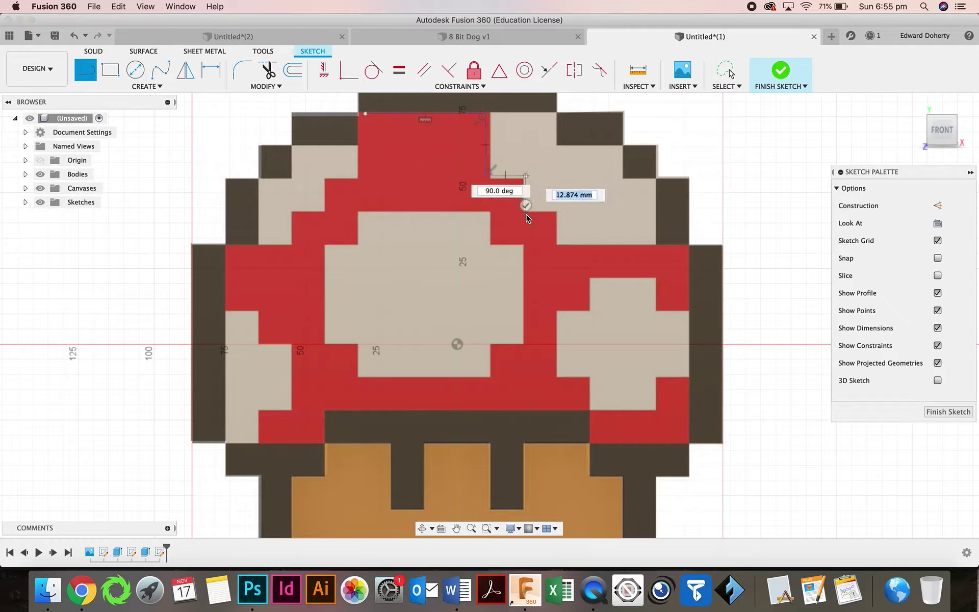
click(526, 214)
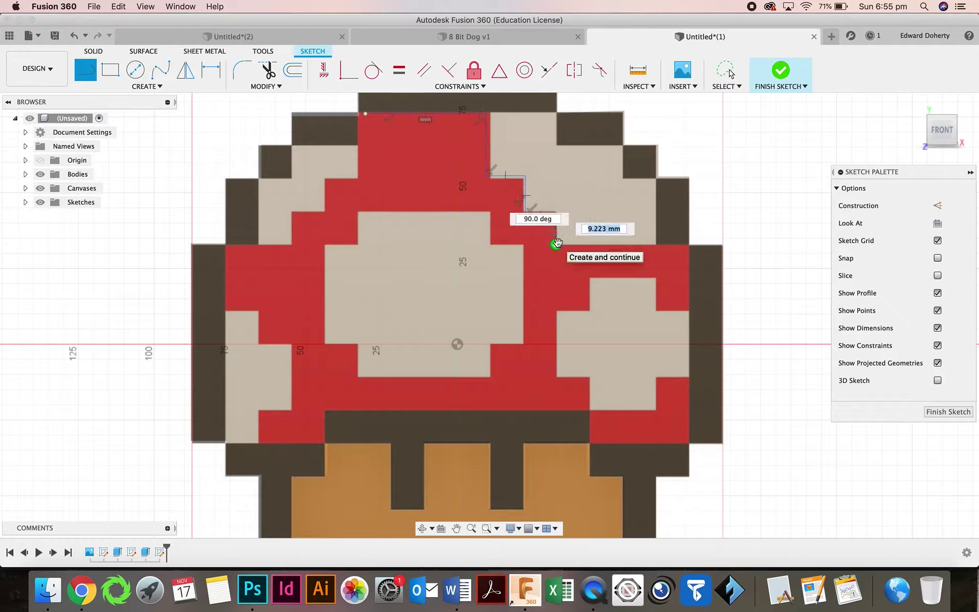
click(557, 213)
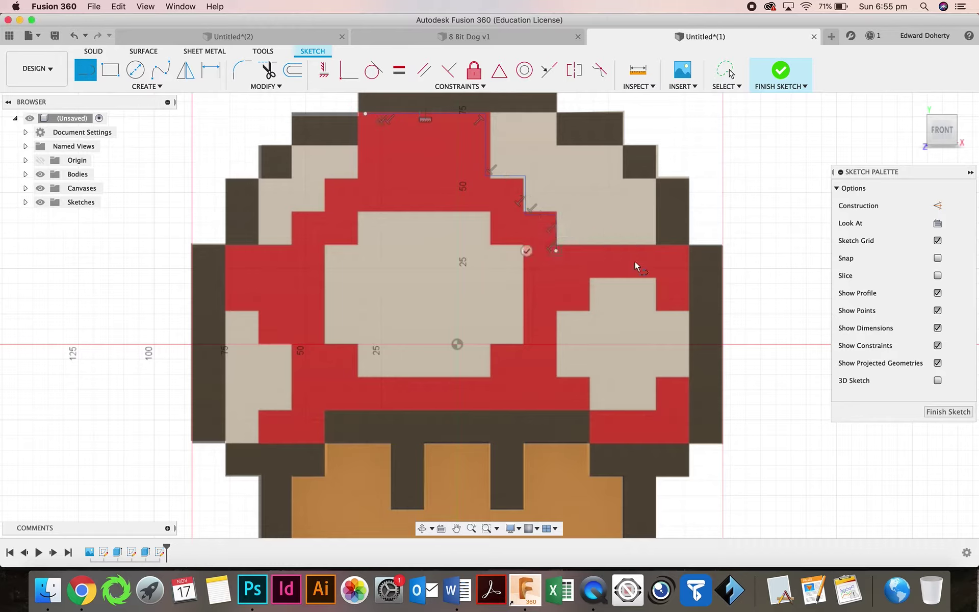
click(689, 251)
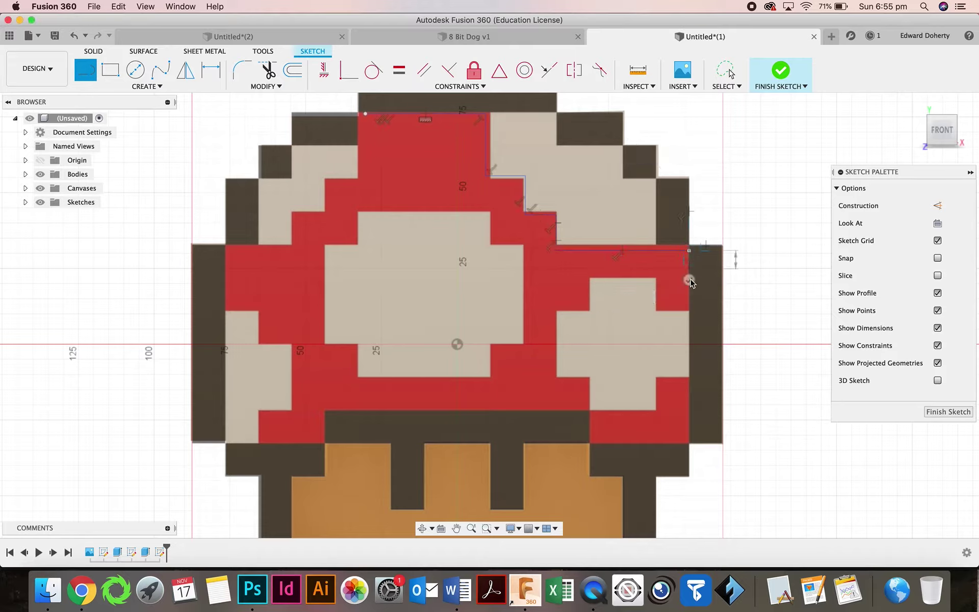
click(689, 311)
click(659, 311)
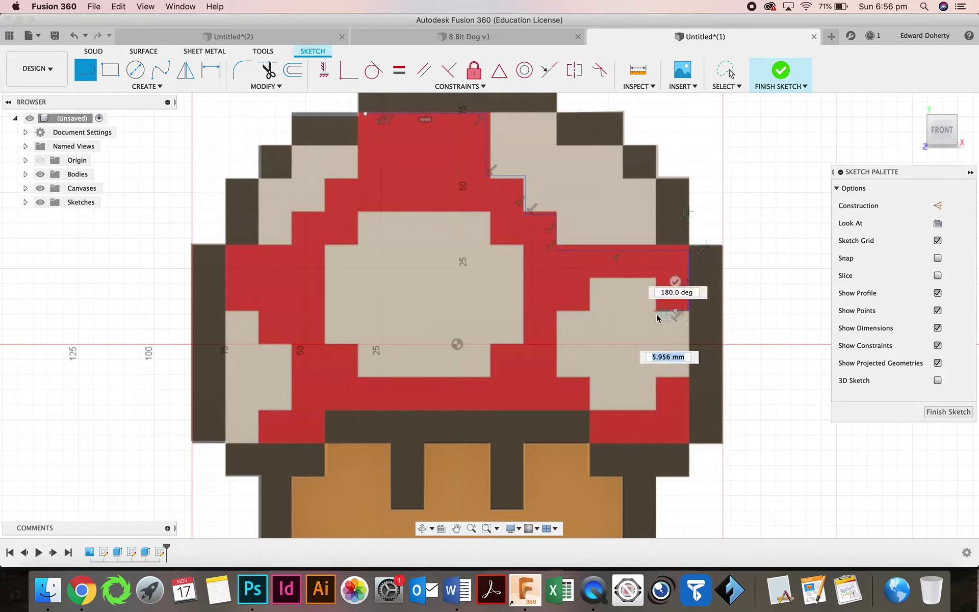
click(657, 281)
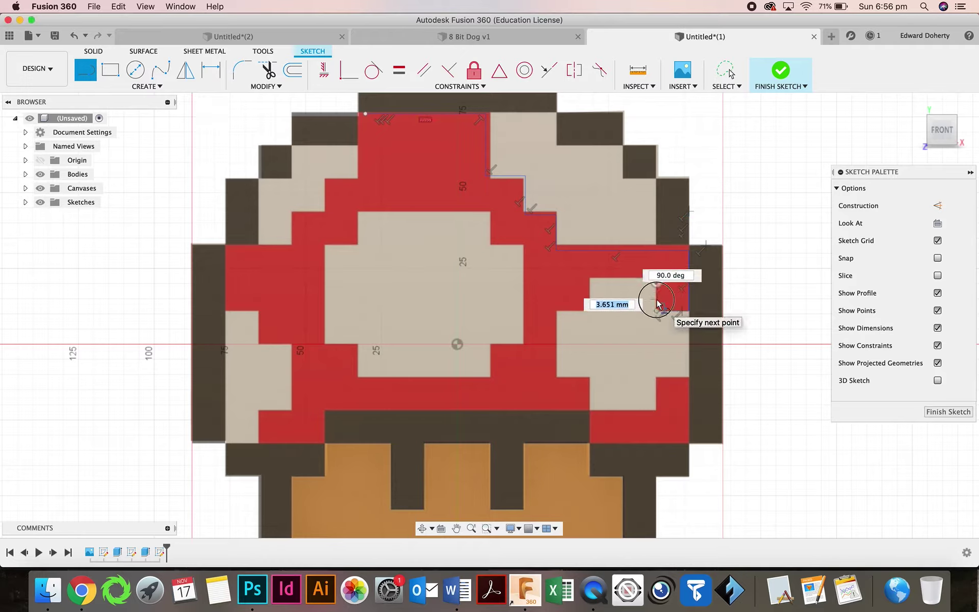
click(657, 281)
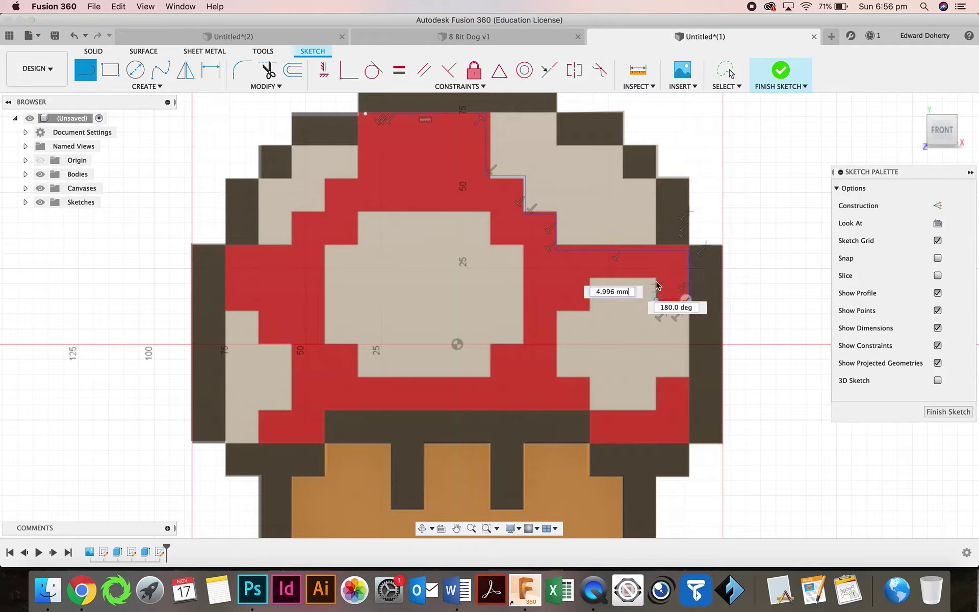
Step: Trace around the right white spot and down the cap's right border
click(593, 277)
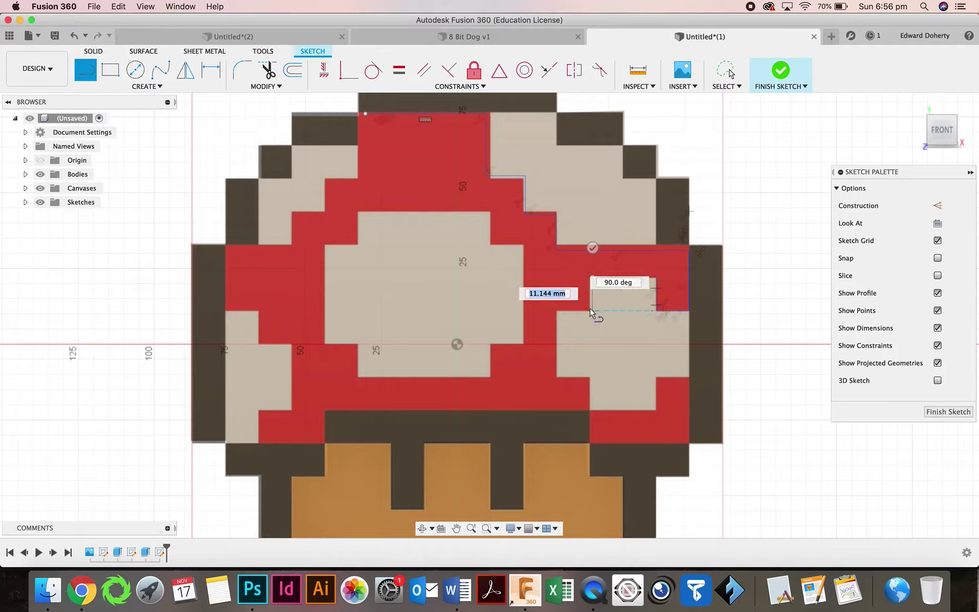
click(592, 311)
click(558, 311)
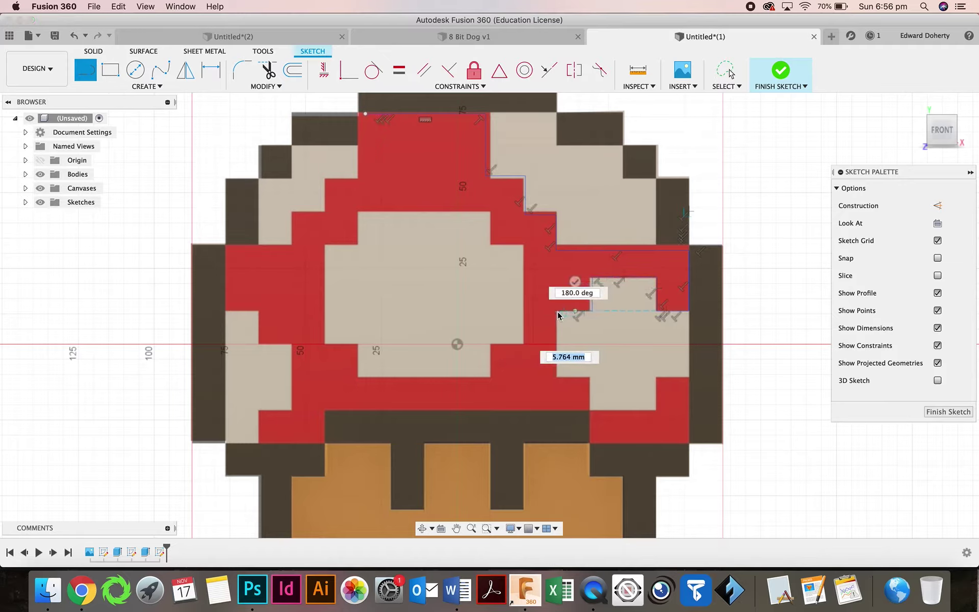
click(574, 378)
click(591, 377)
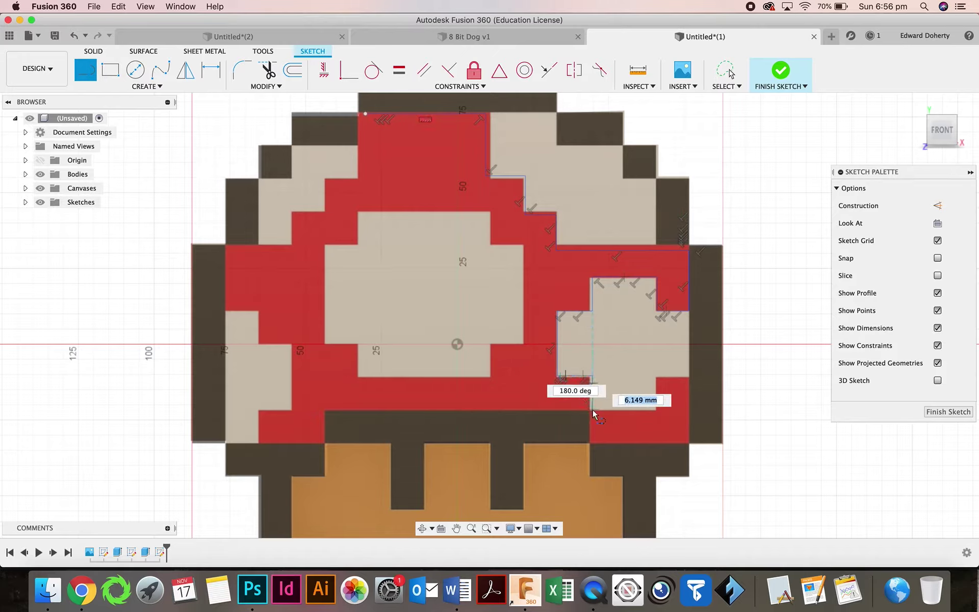
click(592, 409)
click(653, 408)
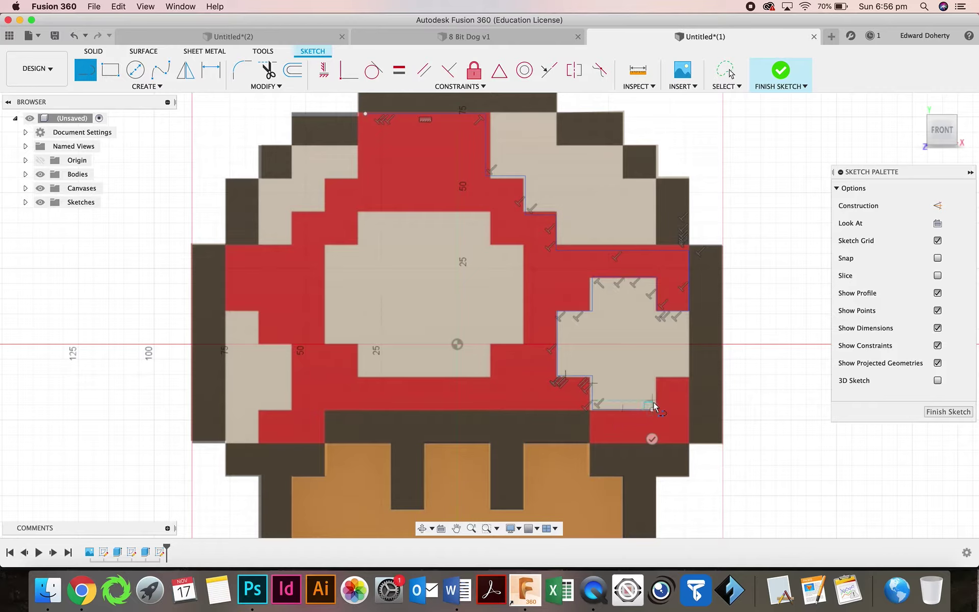
click(653, 376)
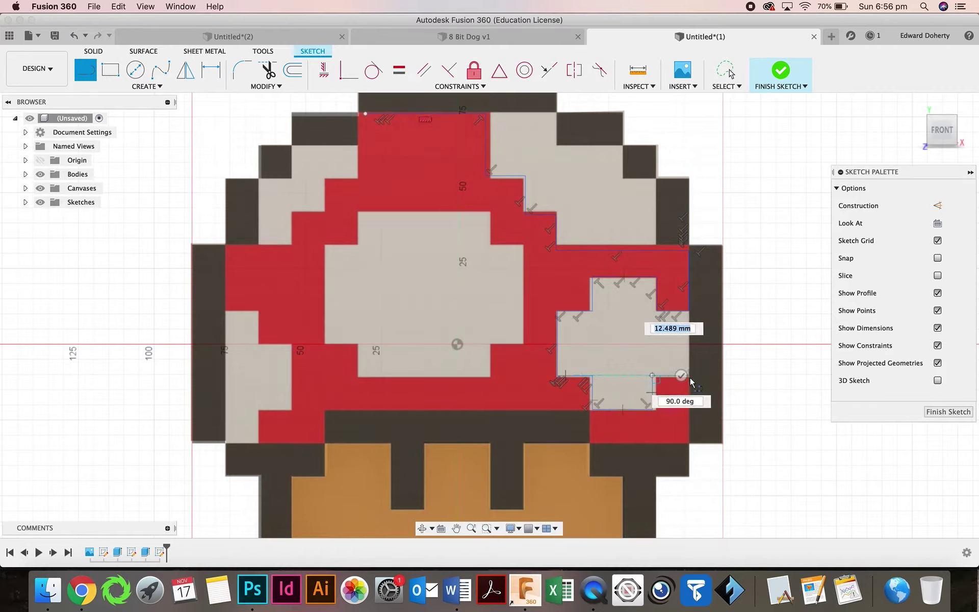
click(689, 376)
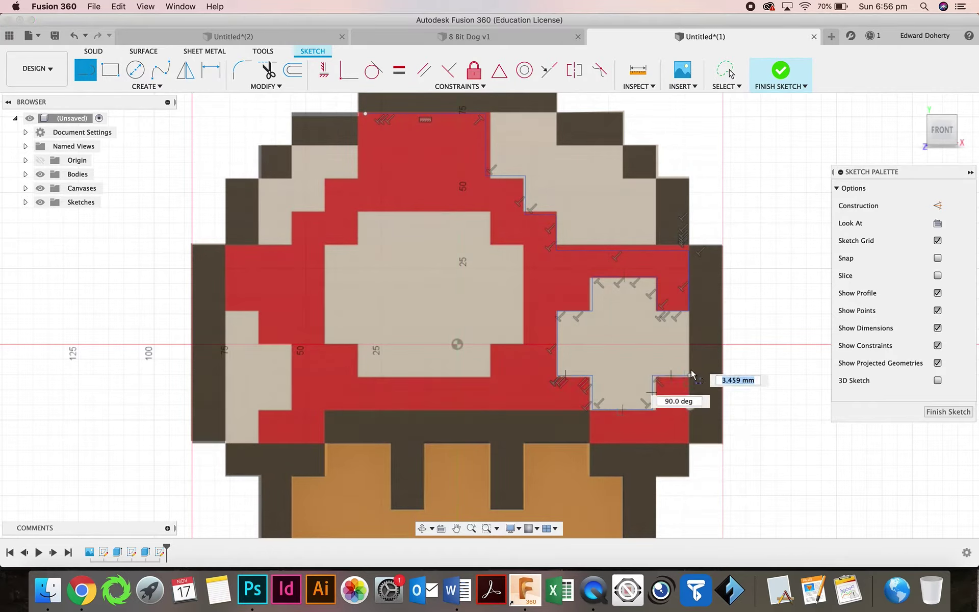
click(690, 436)
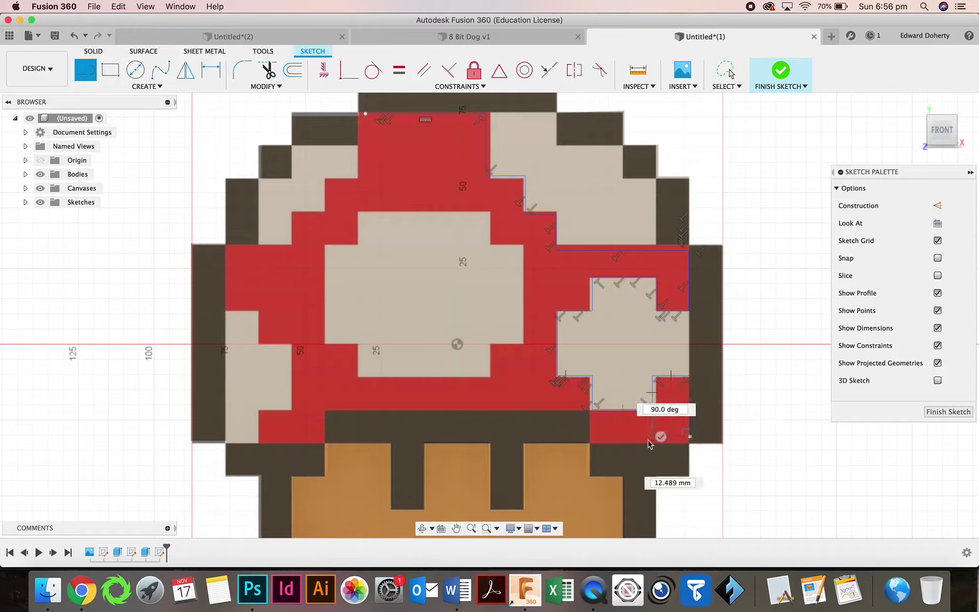
Step: Trace the cap's bottom edge and around the left white spot to the left border
click(592, 437)
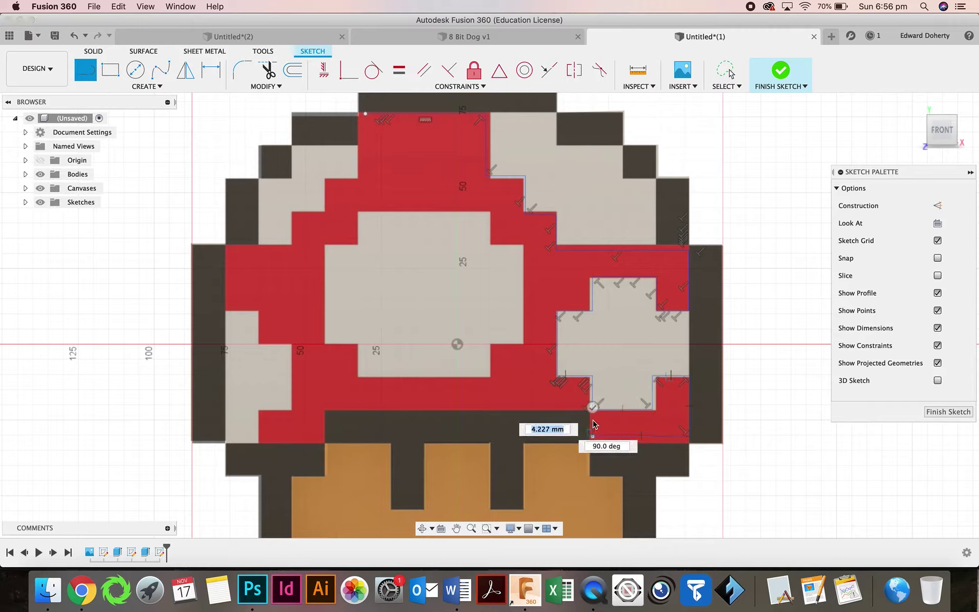
click(592, 420)
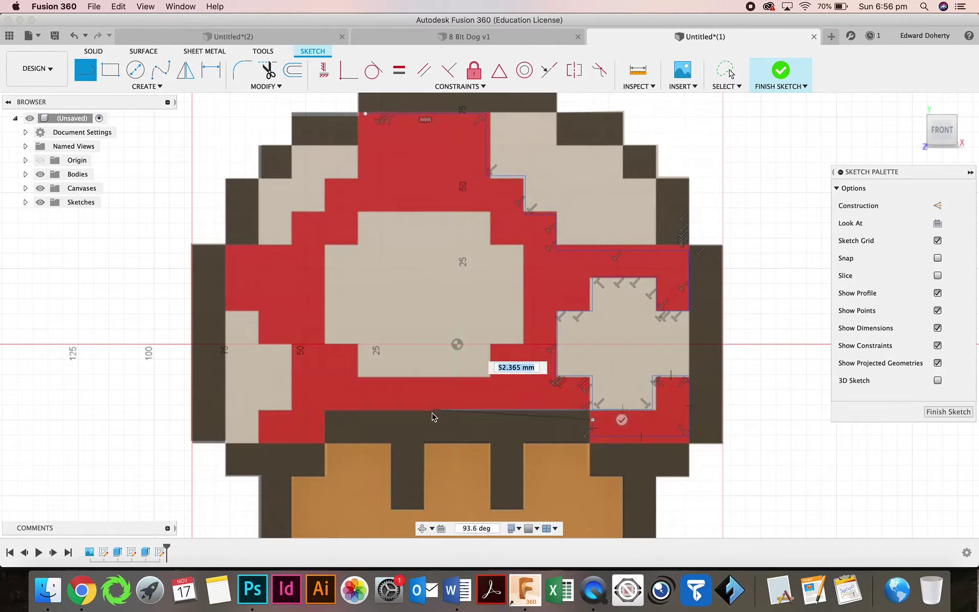
click(328, 423)
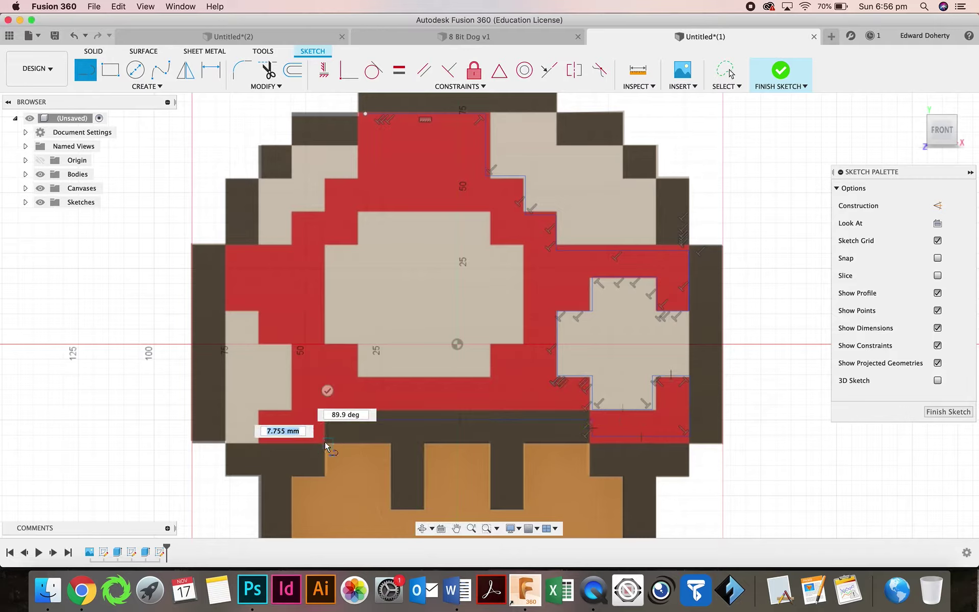
click(258, 443)
click(258, 410)
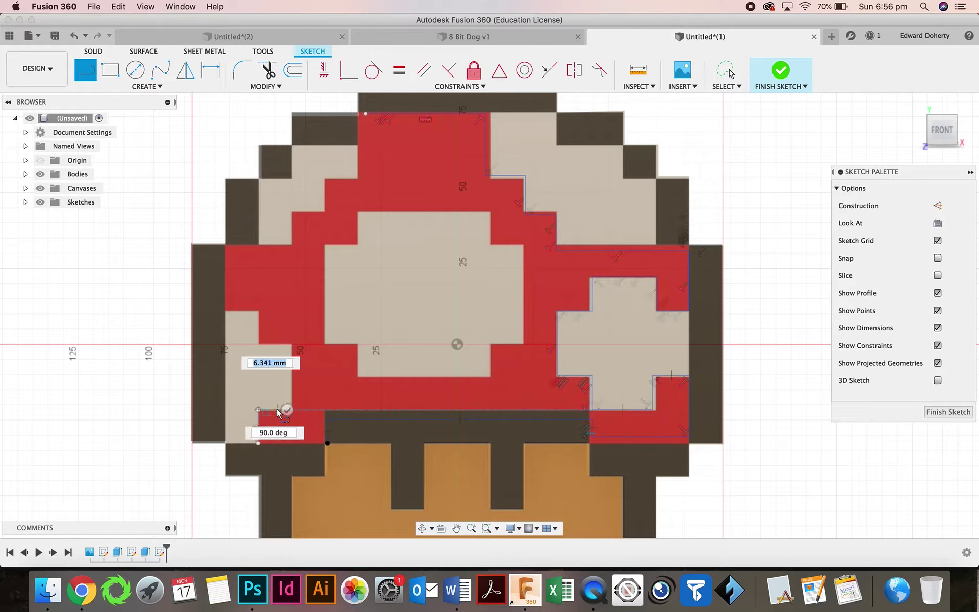
click(273, 411)
click(292, 410)
click(292, 344)
click(260, 344)
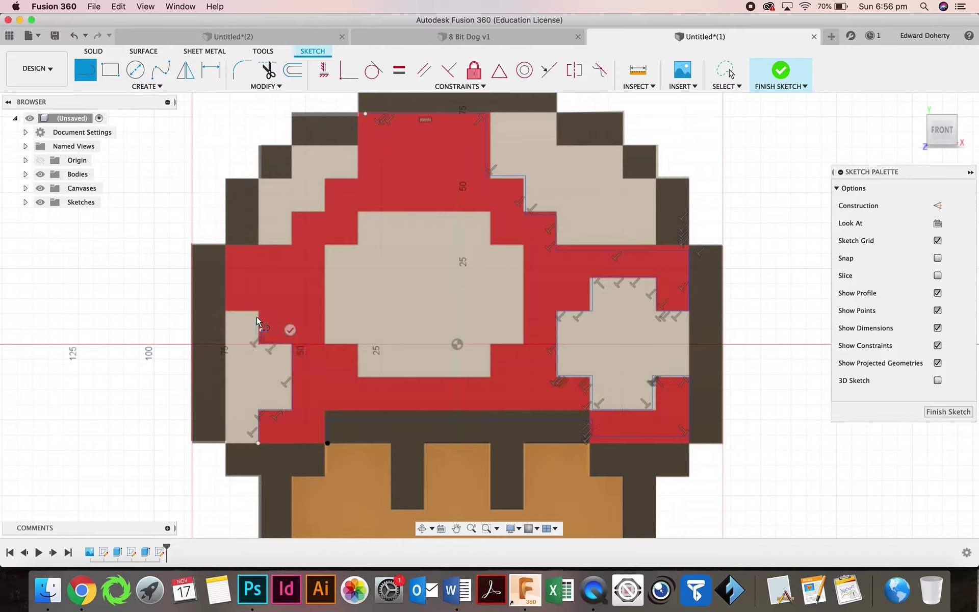
click(260, 310)
click(226, 311)
Step: Trace the stepped upper-left edge back to the start point and finish the sketch
click(225, 249)
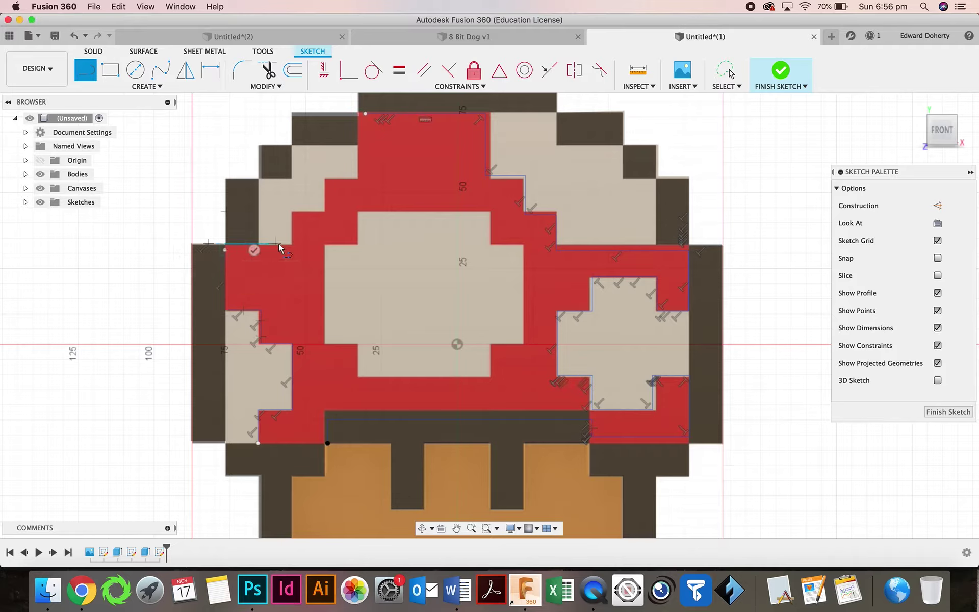
click(292, 250)
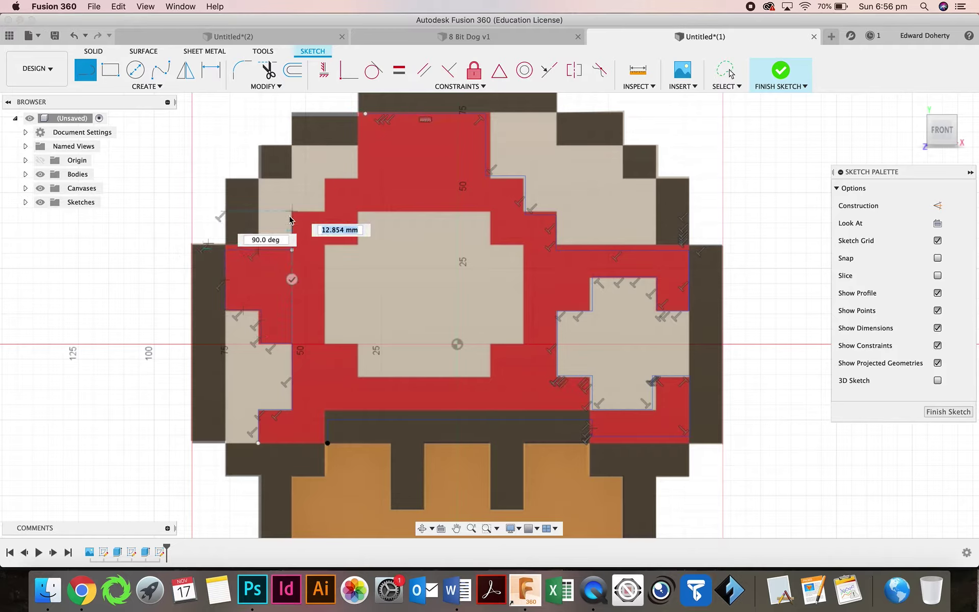
click(292, 211)
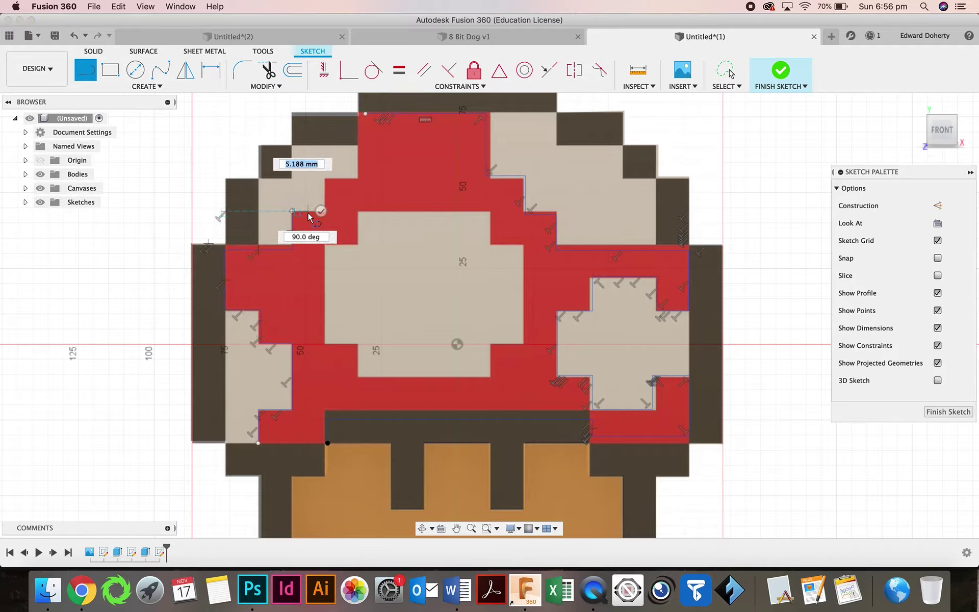
click(327, 210)
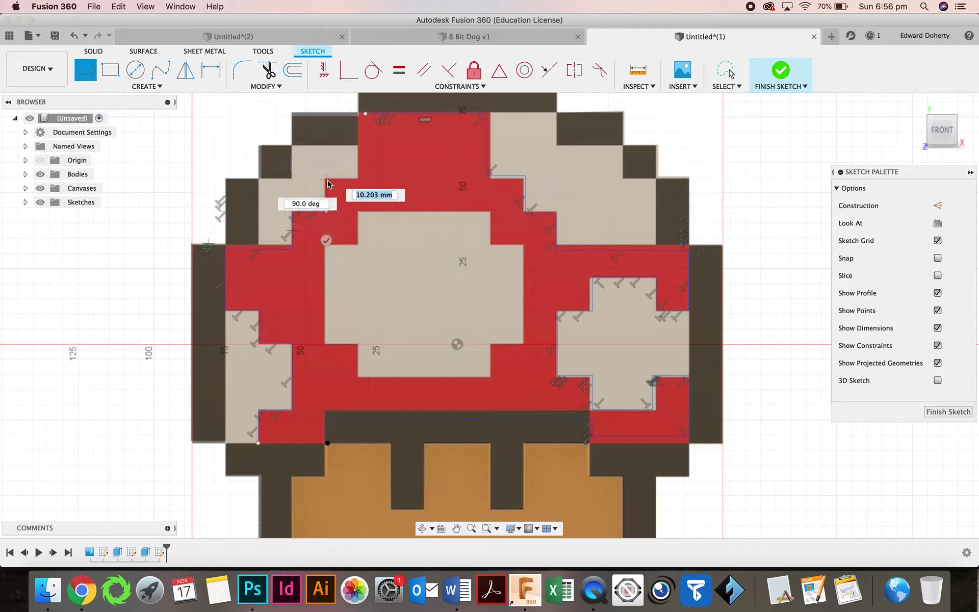
click(326, 180)
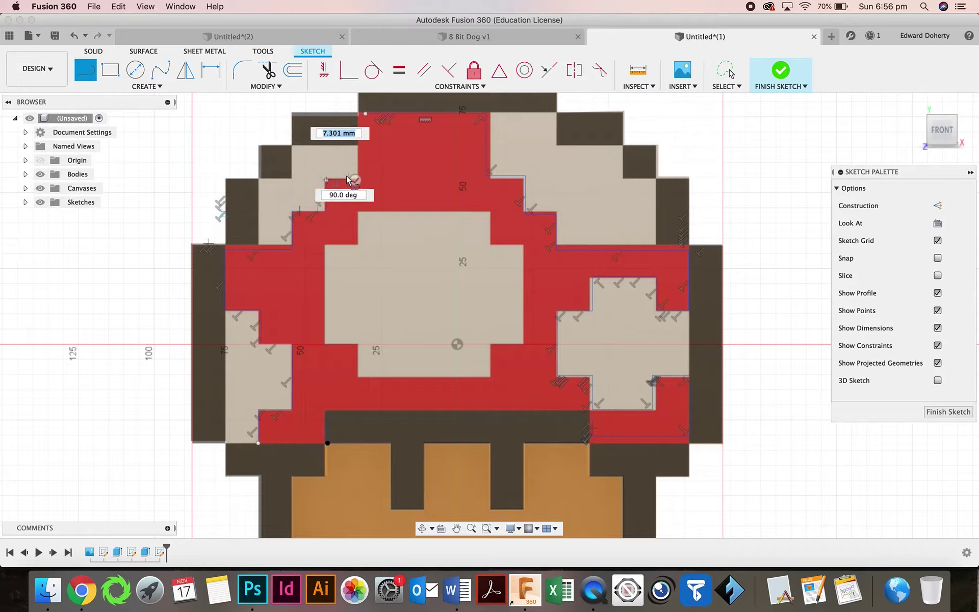
click(341, 180)
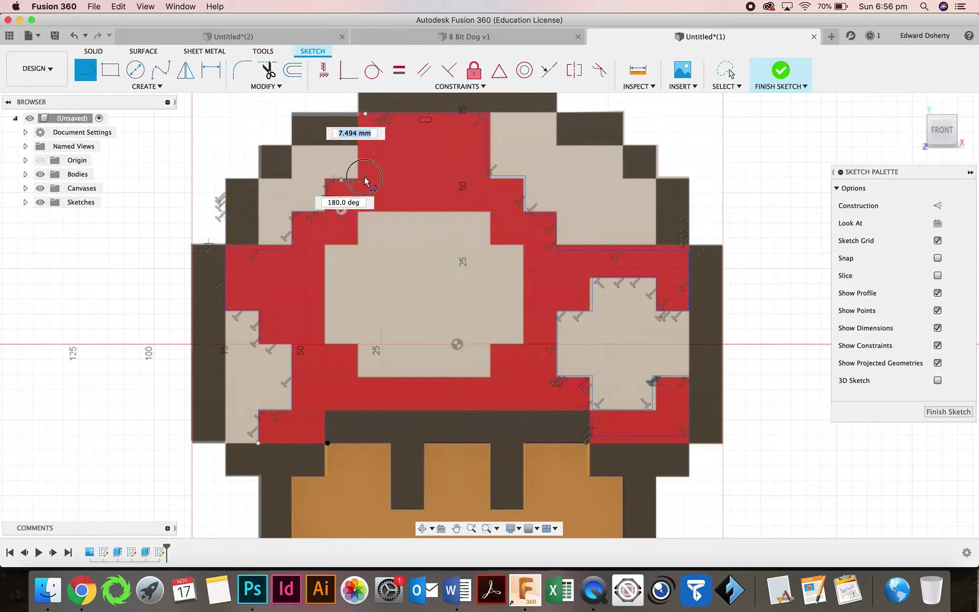
click(364, 180)
click(365, 113)
click(942, 413)
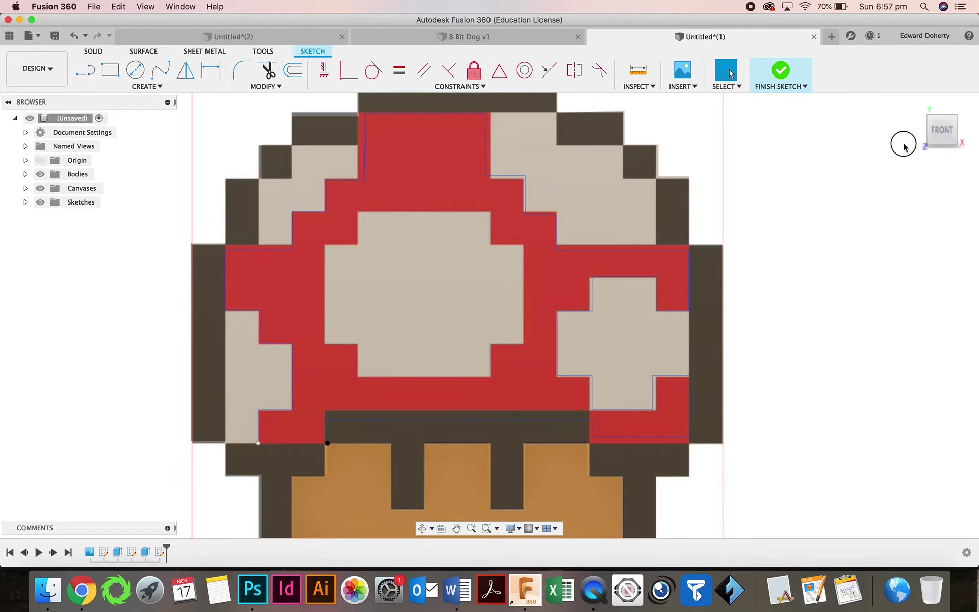
Step: Hide the reference image and select Sketch3 in the expanded Sketches list
mouse_move(915, 136)
shift+middle_down()
mouse_move(883, 136)
mouse_move(865, 120)
mouse_move(938, 135)
mouse_move(934, 155)
mouse_move(879, 130)
mouse_move(896, 121)
mouse_move(890, 127)
shift+middle_up()
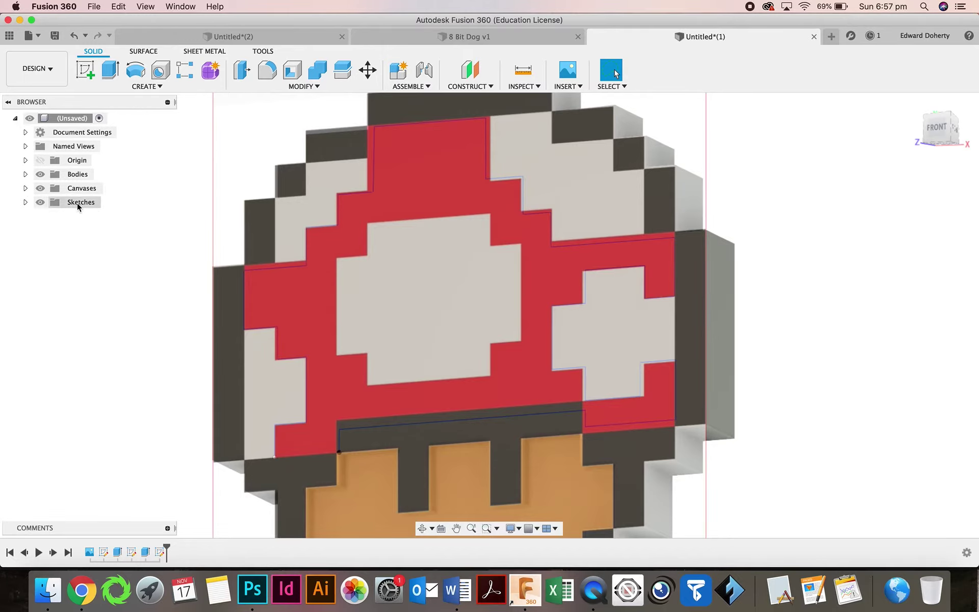
click(40, 188)
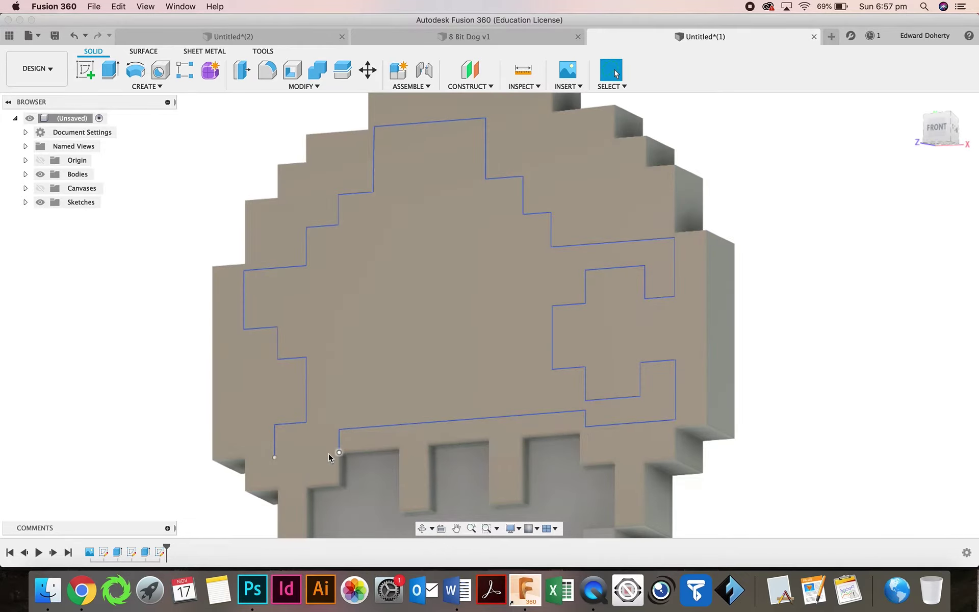
click(329, 457)
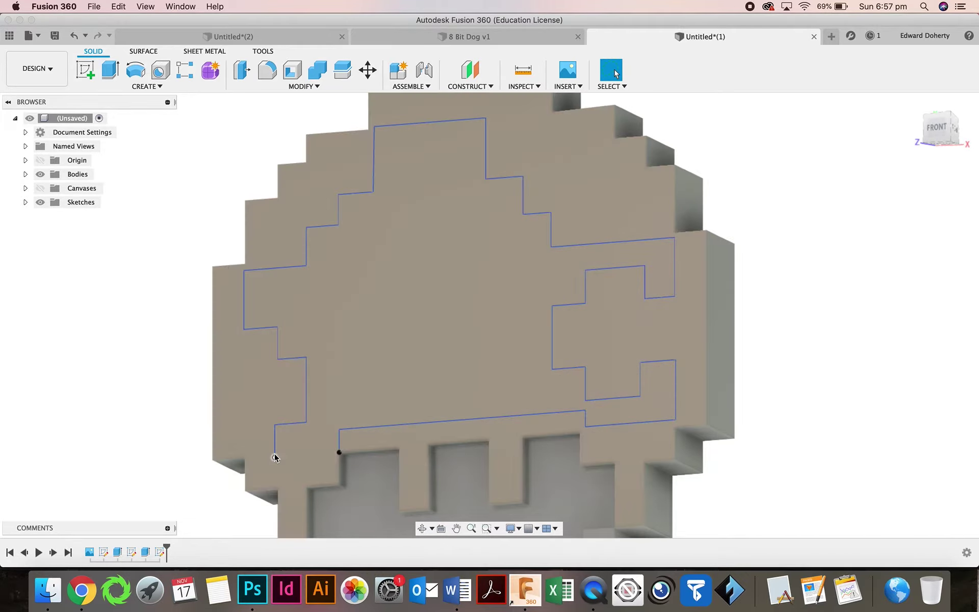
click(25, 203)
click(83, 244)
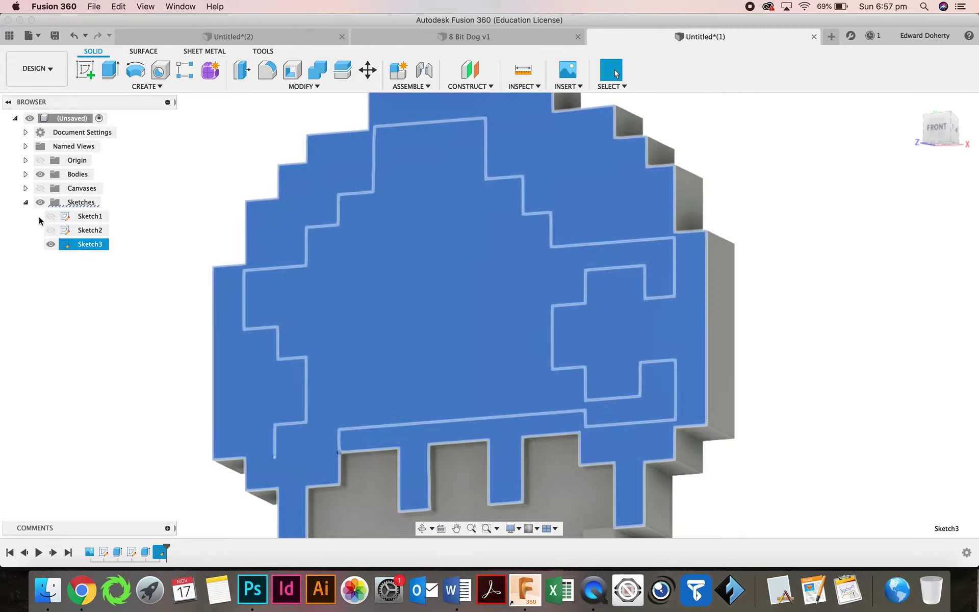
click(25, 202)
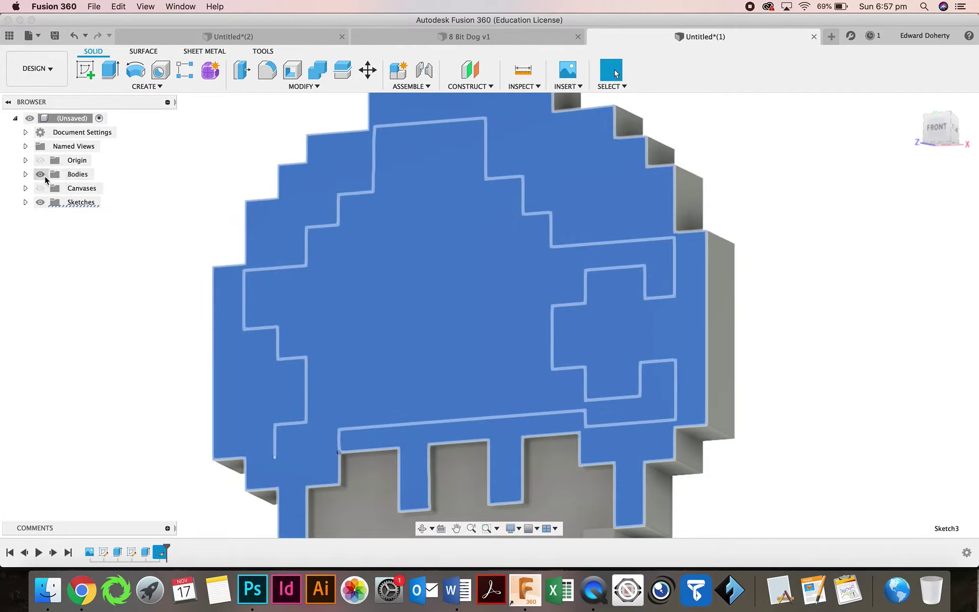
click(29, 200)
click(26, 203)
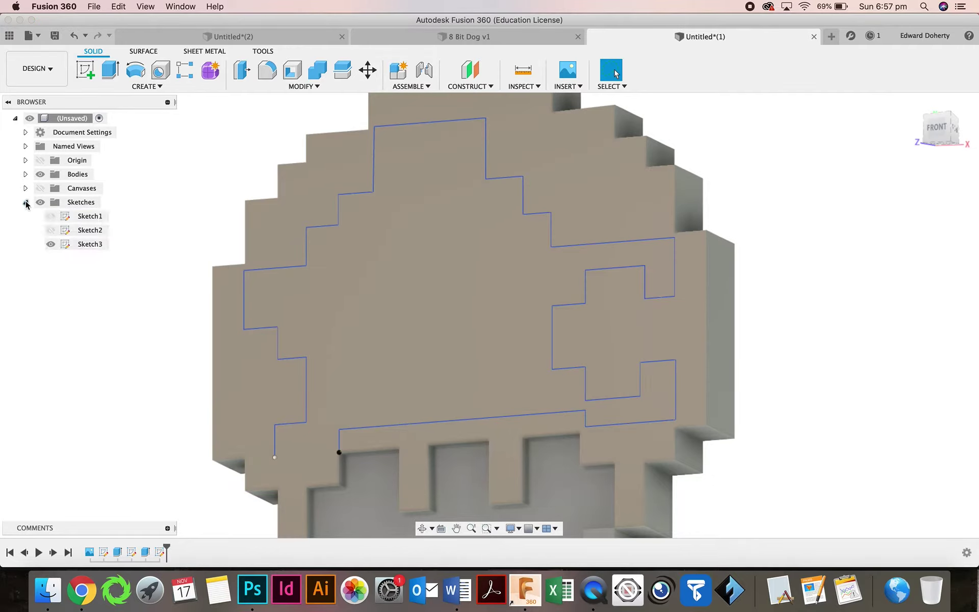
click(86, 245)
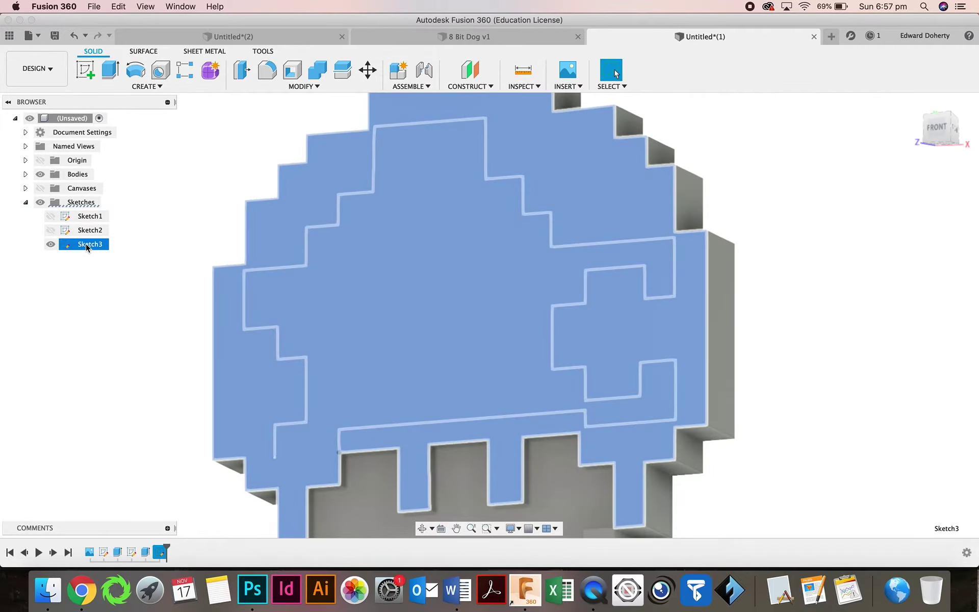
Step: Edit Sketch3, join the two open bottom-left endpoints with a line, and finish the sketch
right_click(86, 247)
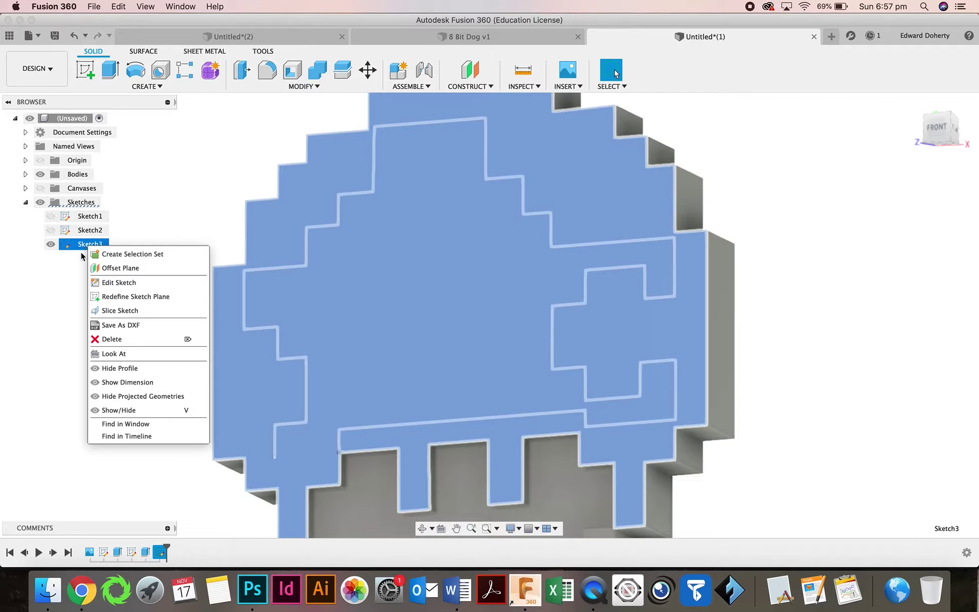
click(119, 282)
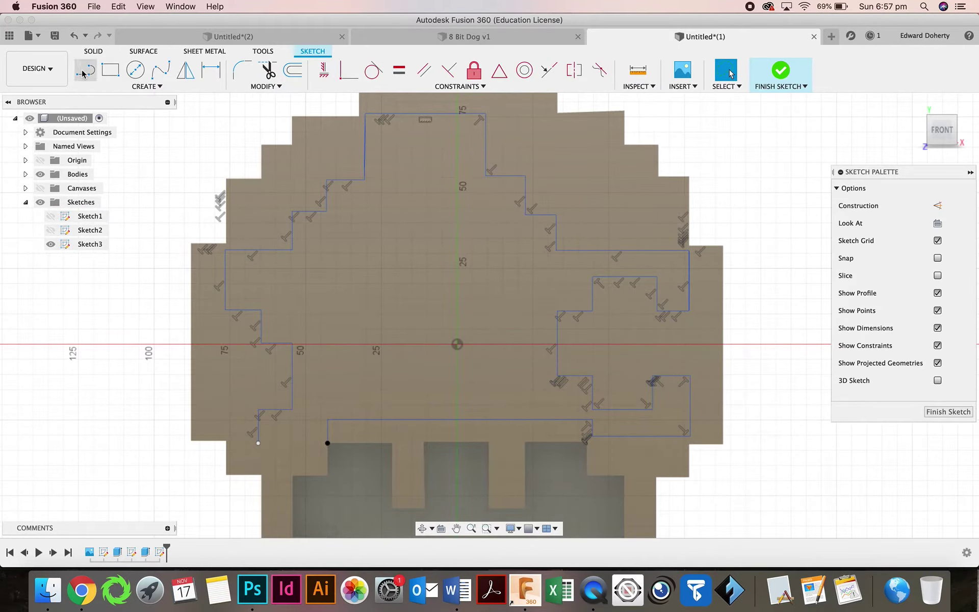
click(84, 71)
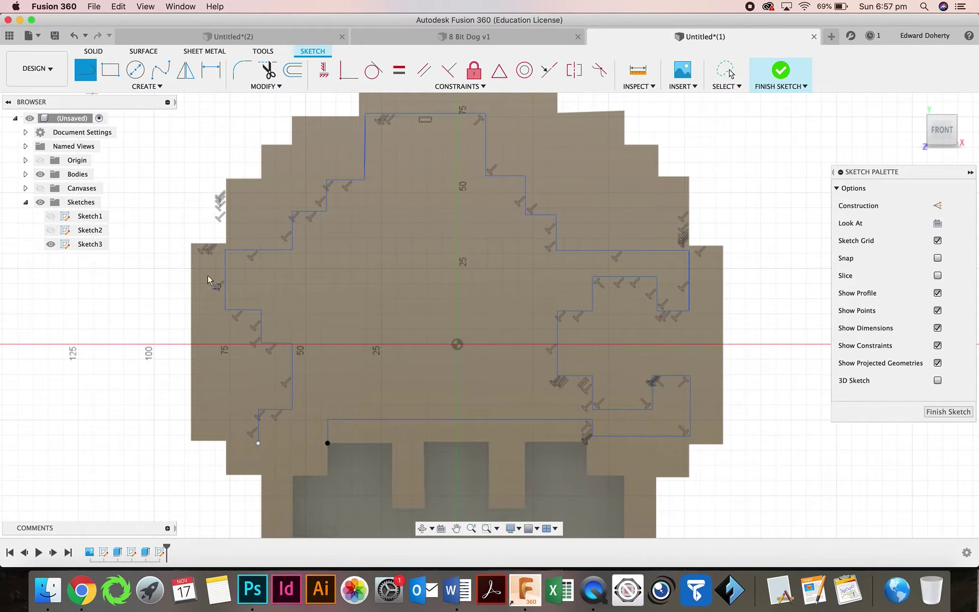
click(258, 443)
click(328, 443)
click(942, 411)
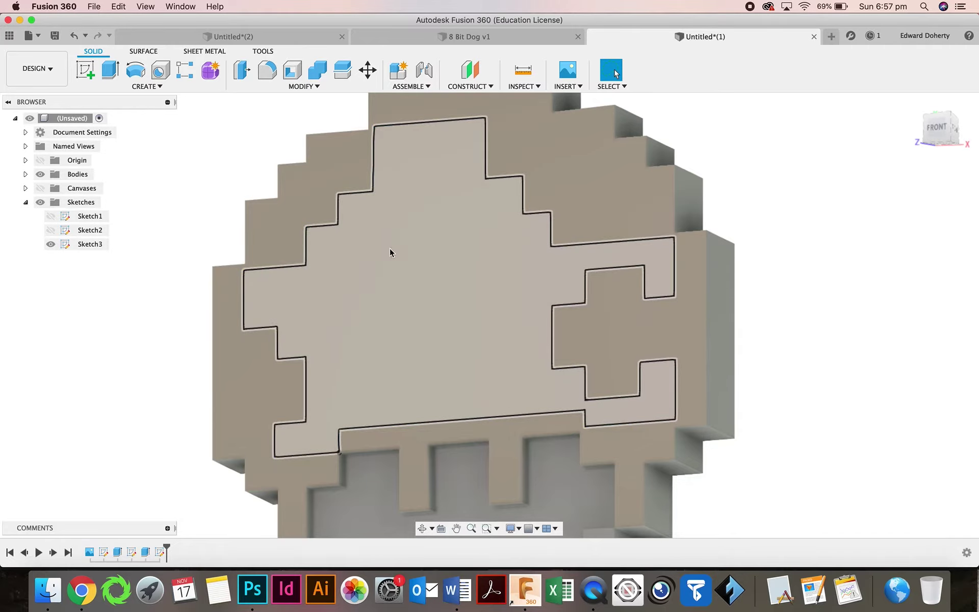
Step: Reopen Sketch3 for editing and show the reference image
right_click(95, 244)
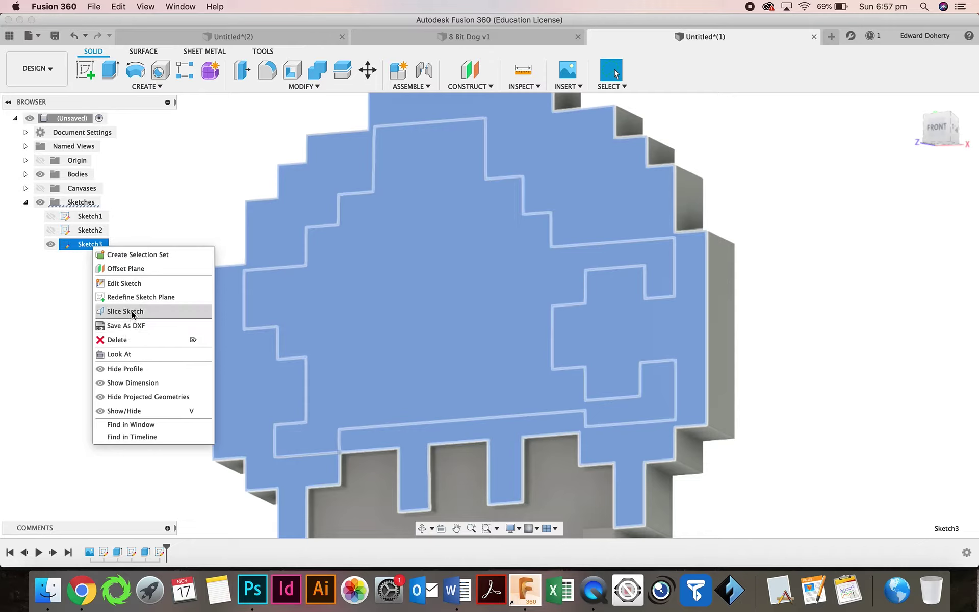
click(124, 283)
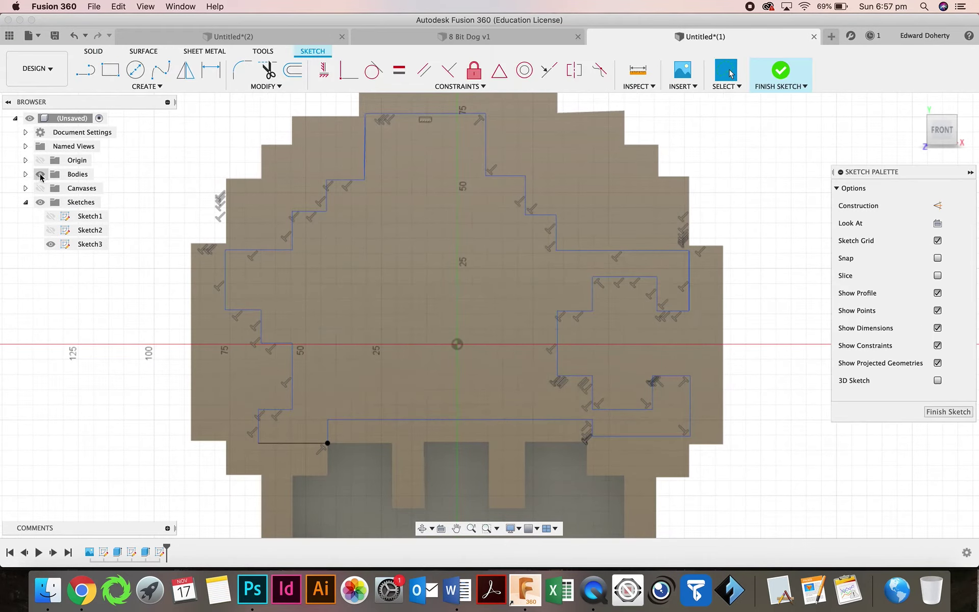
click(41, 188)
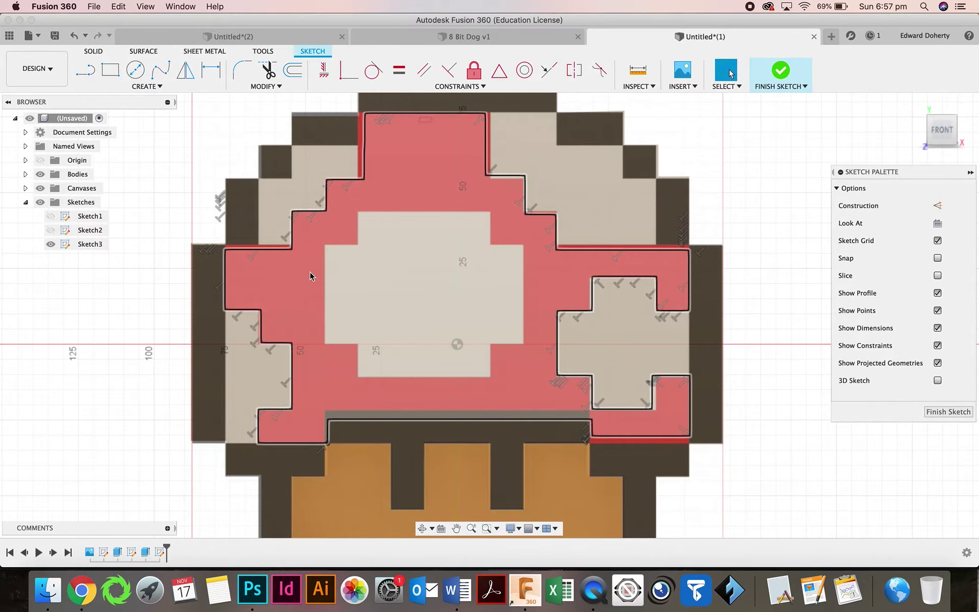
Step: Trace the central white spot's stepped outline as a closed loop of lines
click(90, 76)
click(359, 211)
click(360, 242)
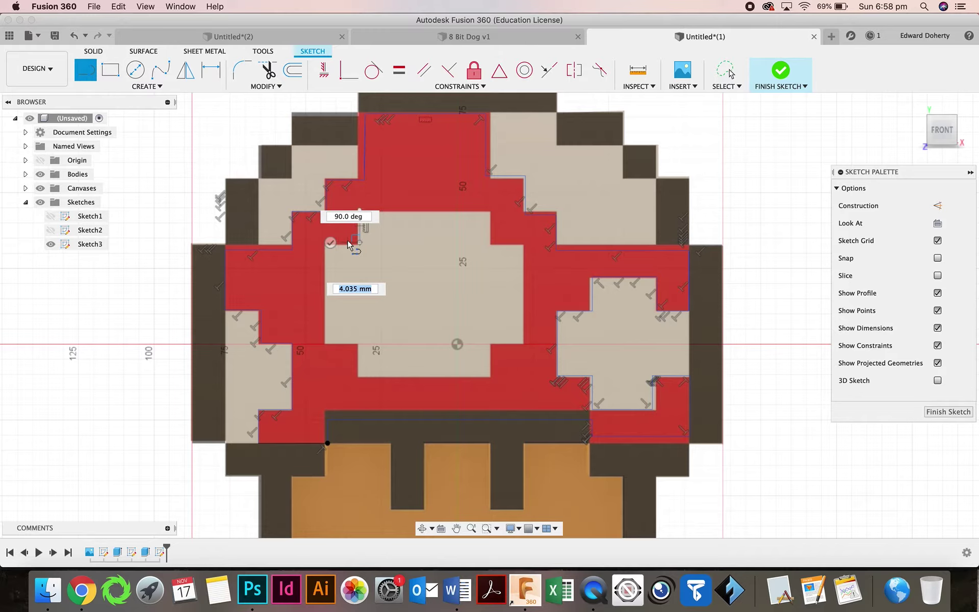
click(324, 243)
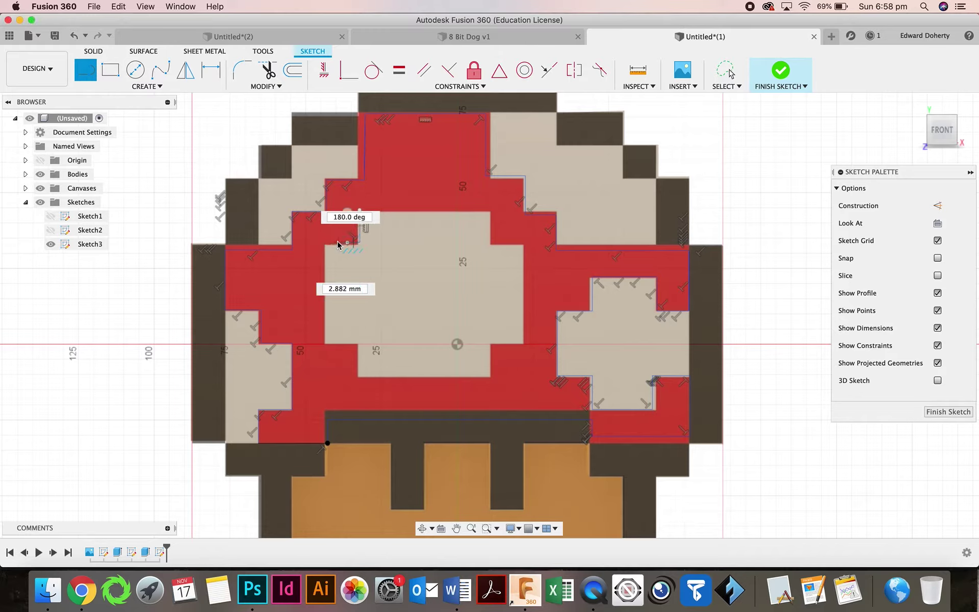
click(325, 344)
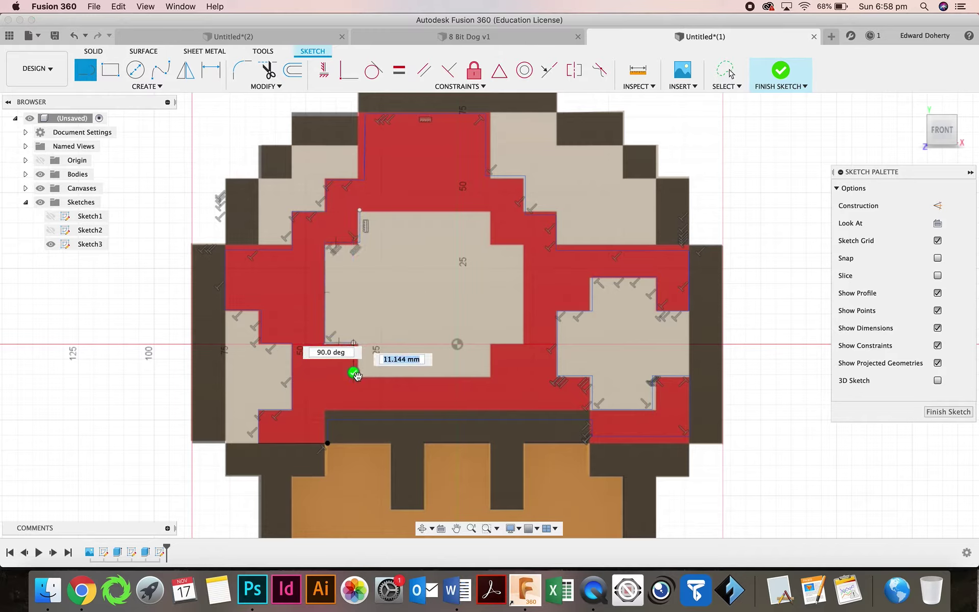
click(355, 357)
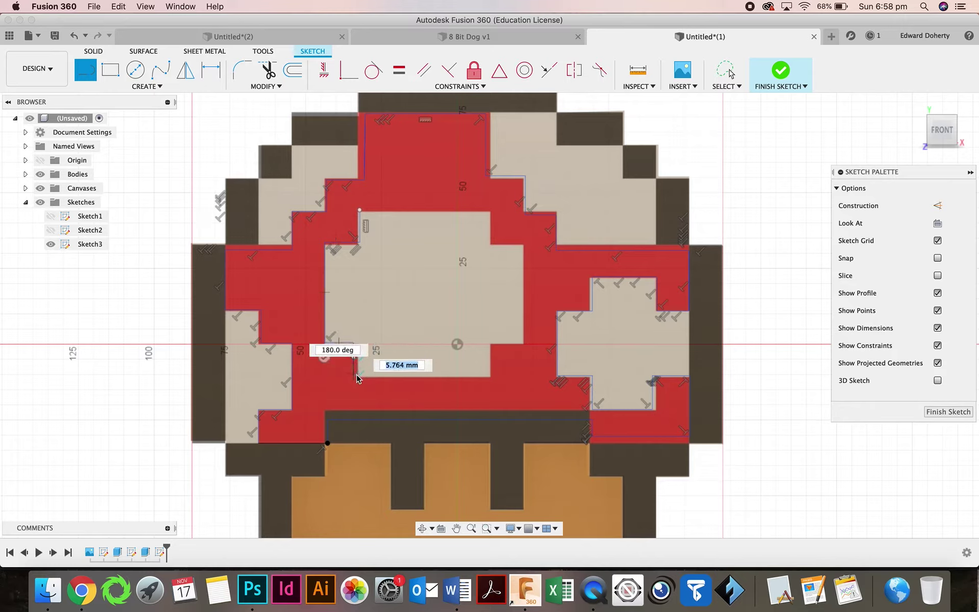
click(490, 376)
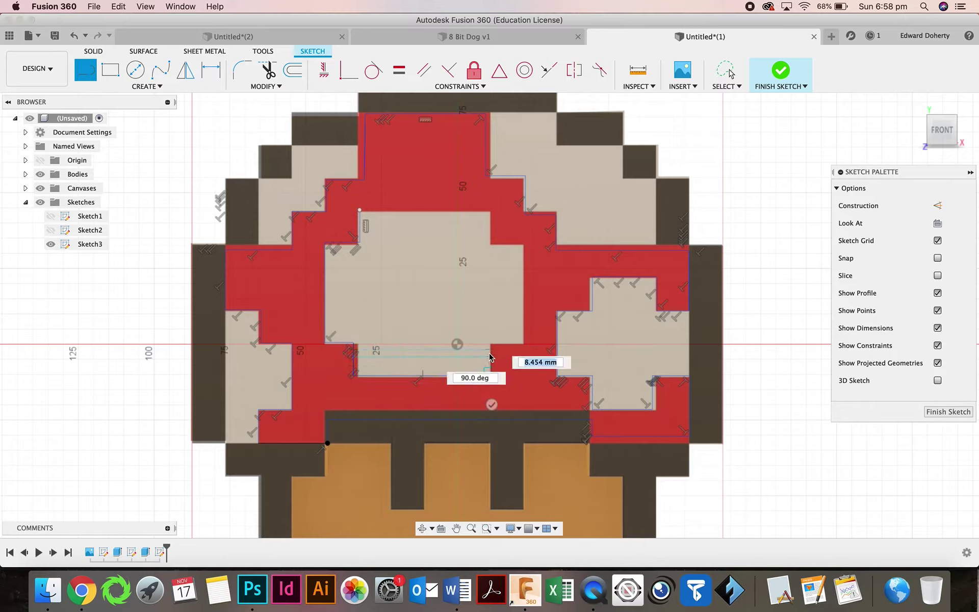
click(492, 344)
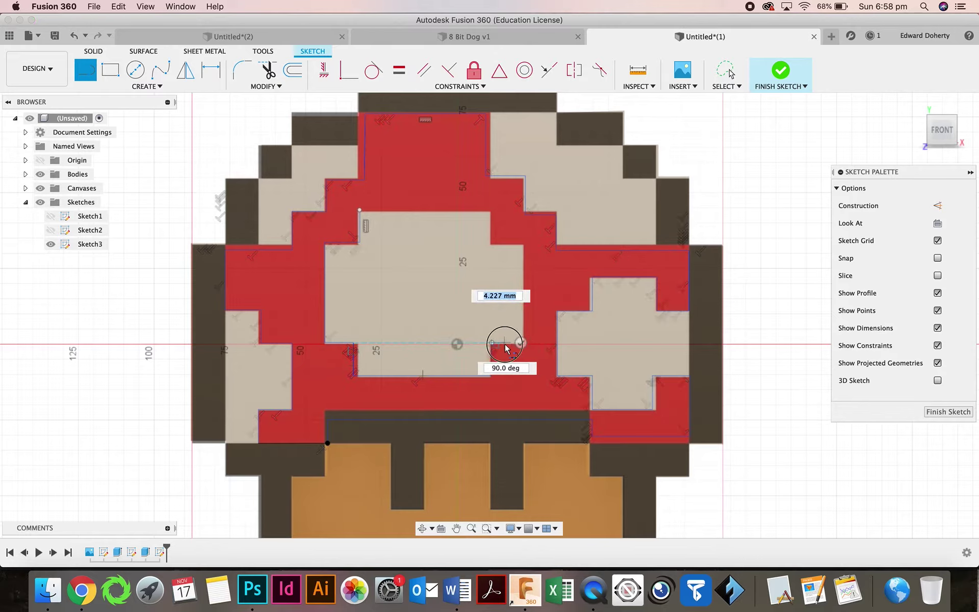
click(524, 345)
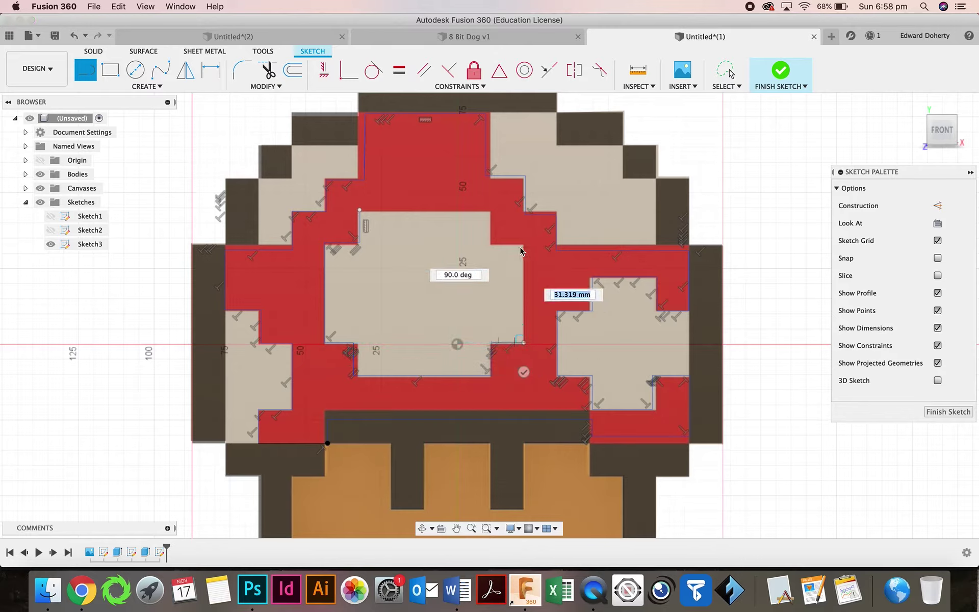
click(524, 246)
click(491, 246)
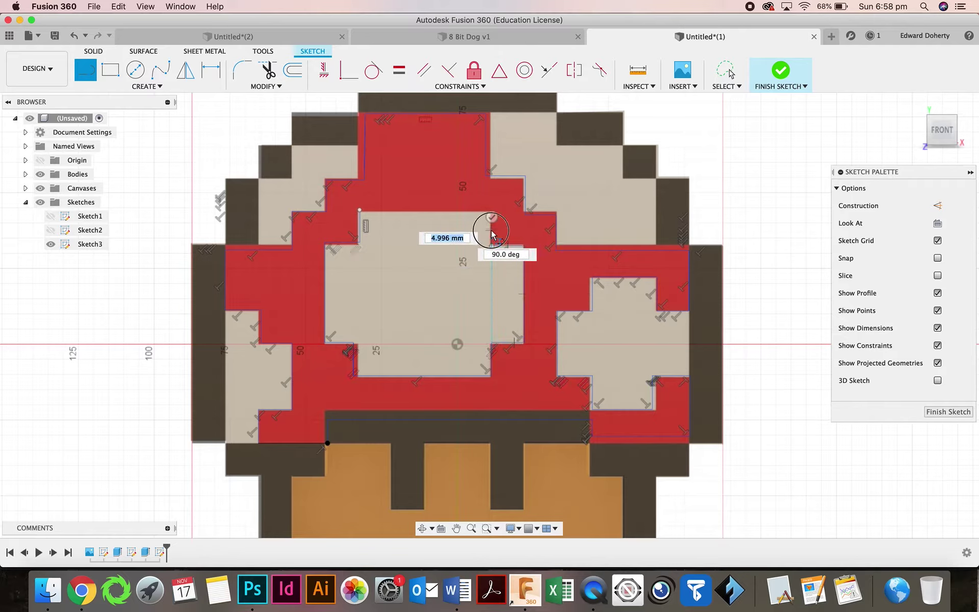
click(491, 207)
click(360, 210)
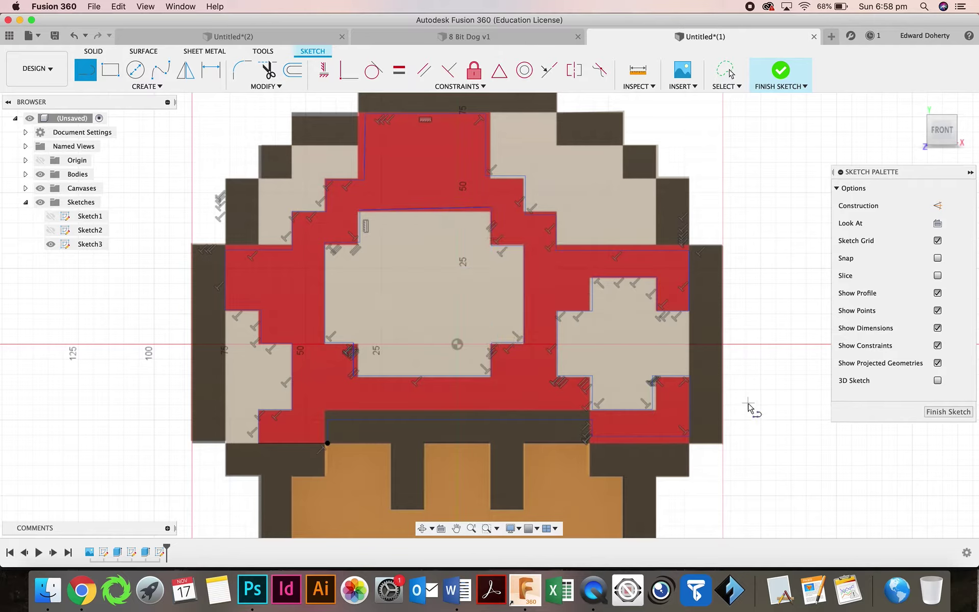
Step: Finish the sketch, hide the image, and extrude the red cap profile as a 6 mm cut
click(949, 412)
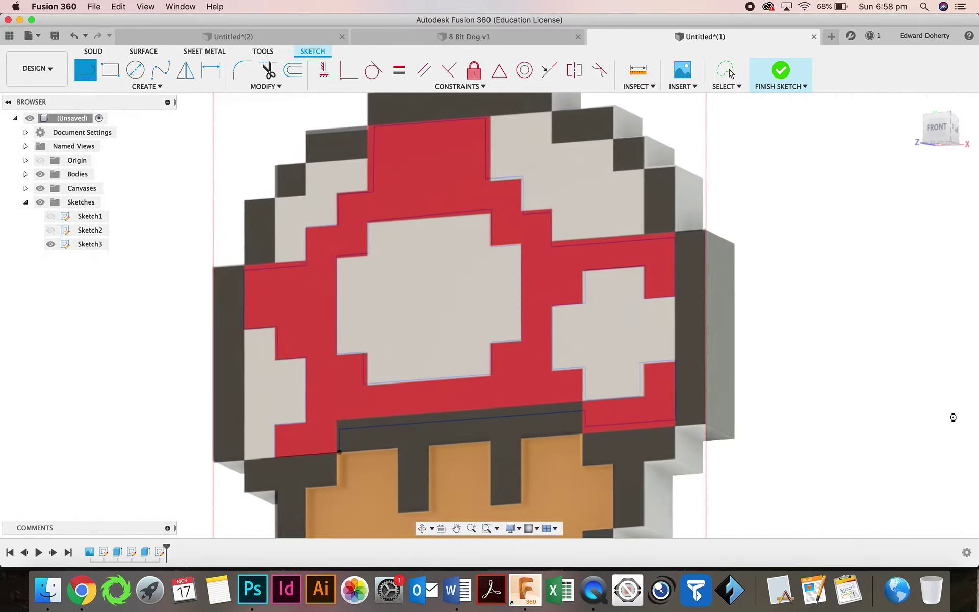
click(41, 189)
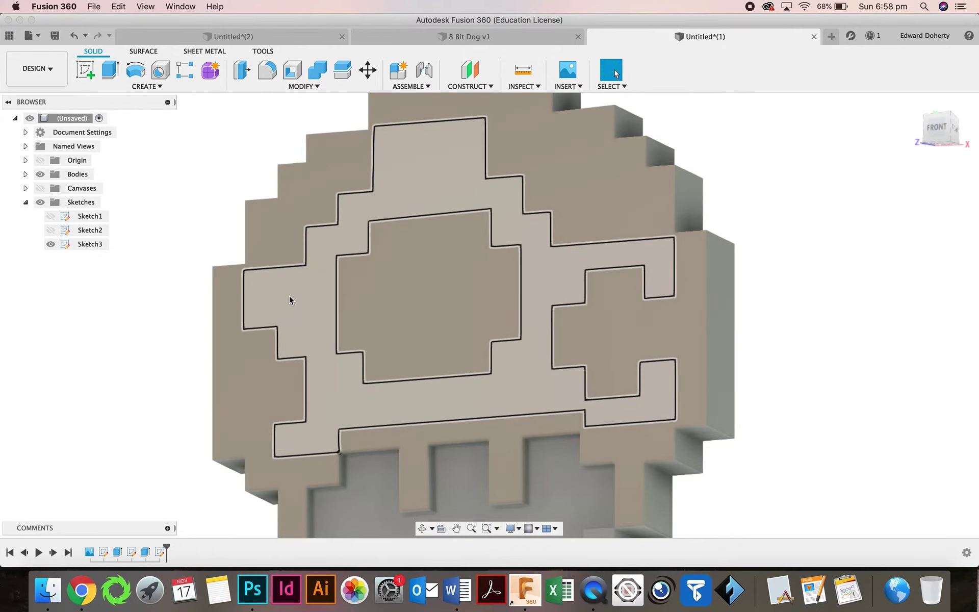
click(290, 299)
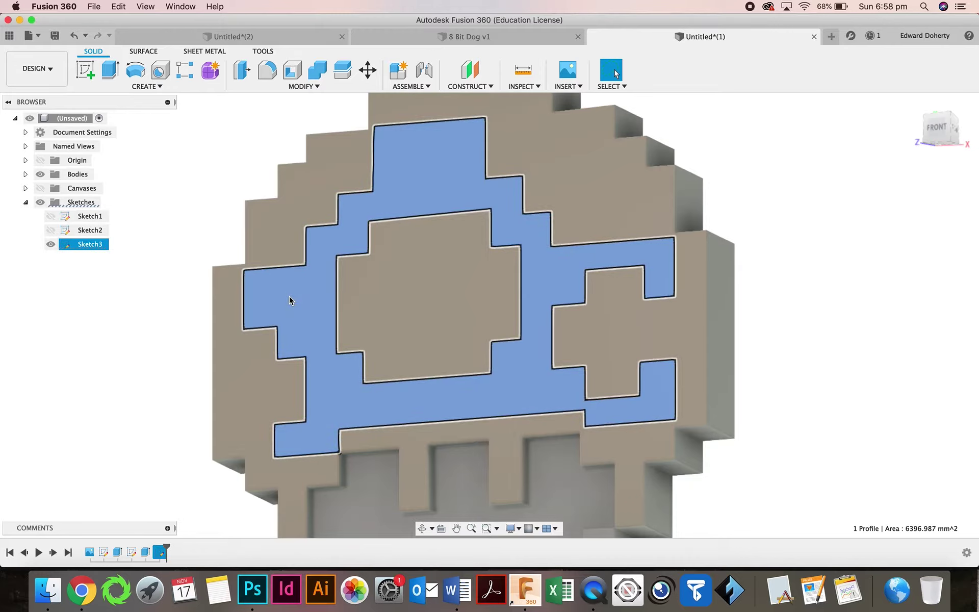
key(e)
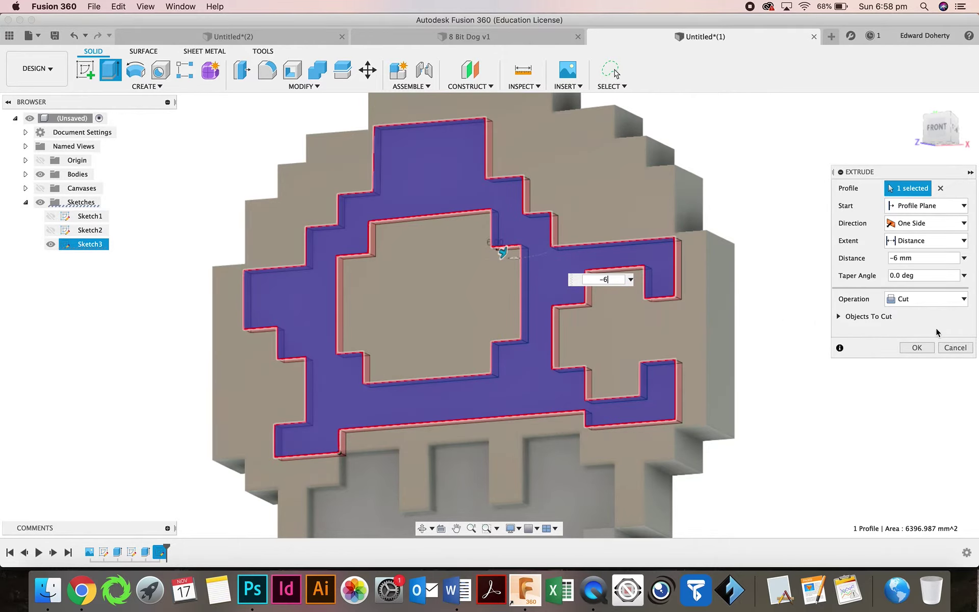
click(916, 347)
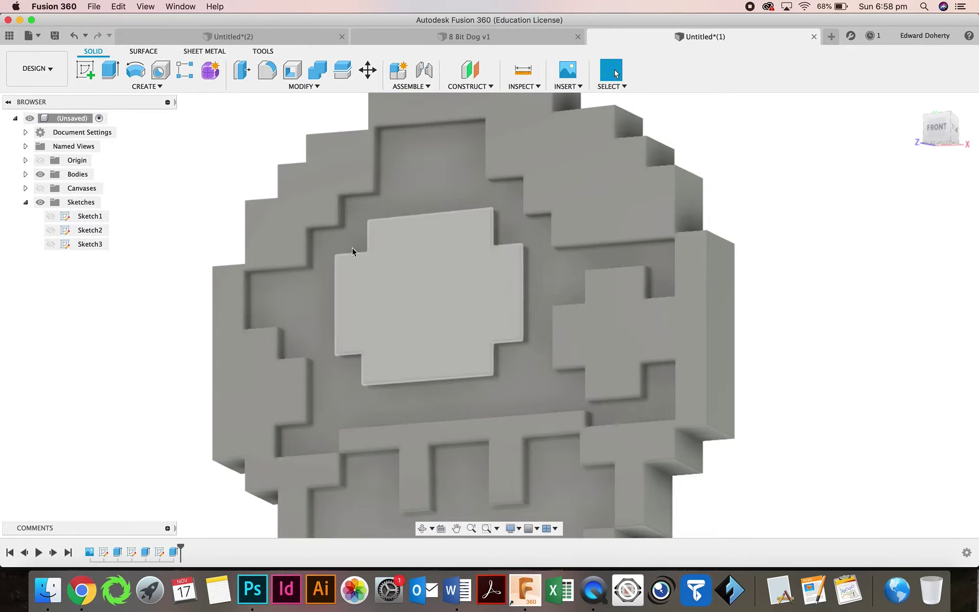
Step: Show the reference image, create Sketch4 on the front face, and begin a line at the upper-left spot
click(40, 188)
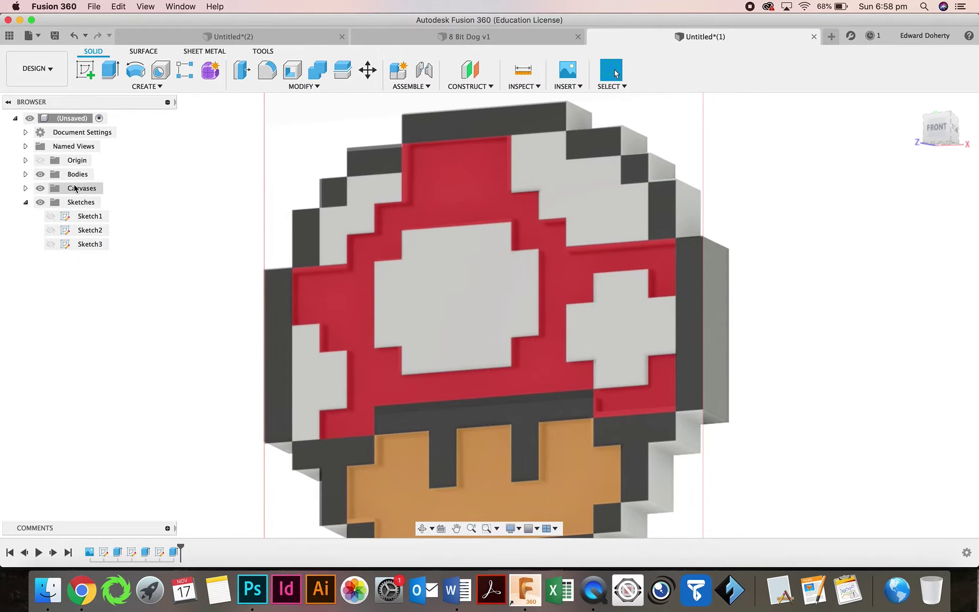
right_click(329, 232)
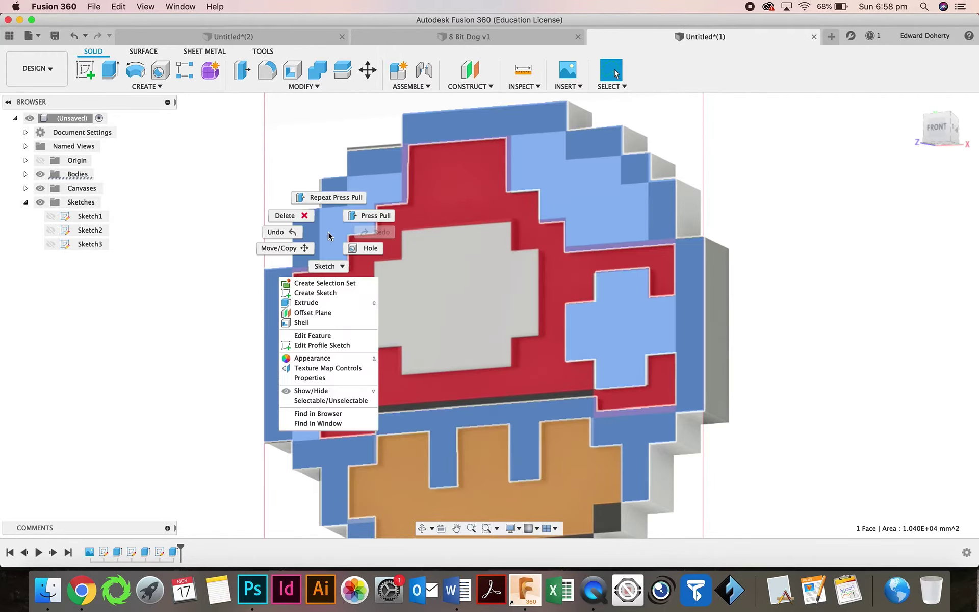
key(Escape)
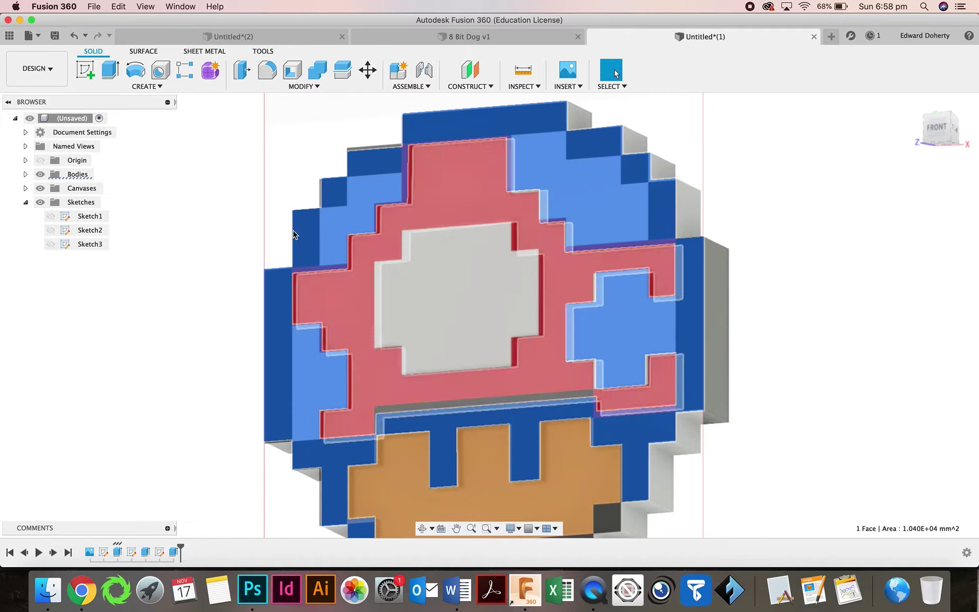
click(87, 74)
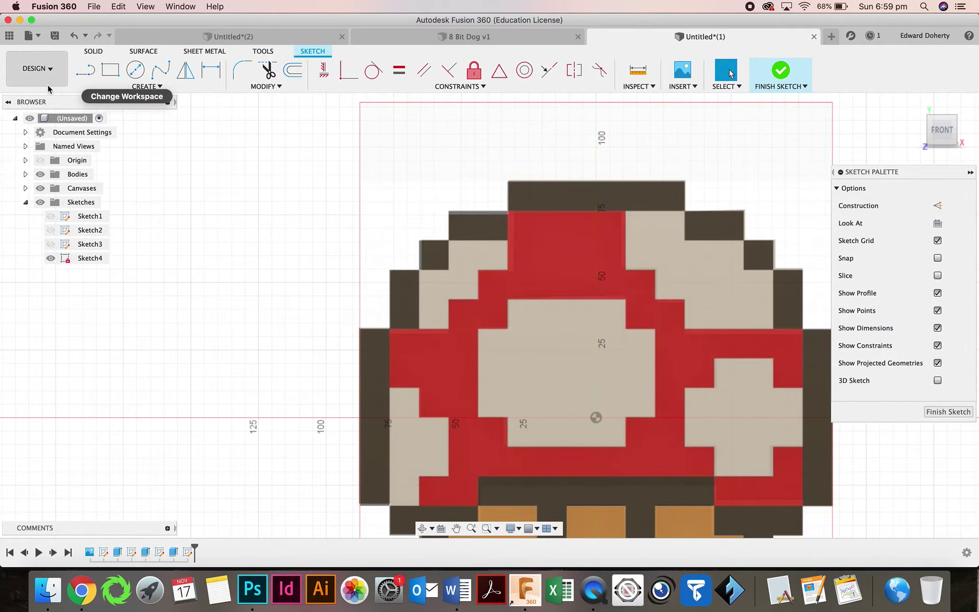
click(85, 70)
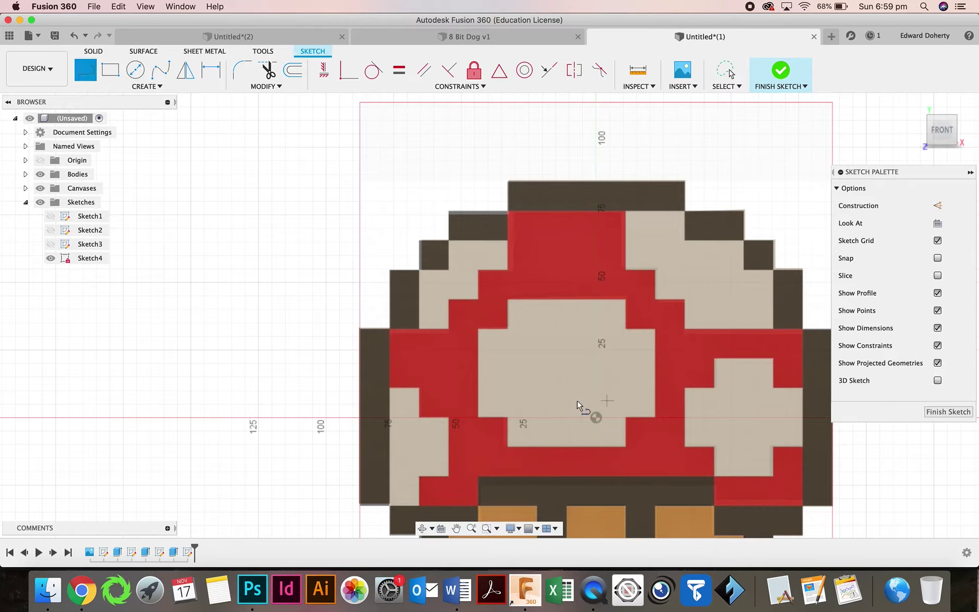
click(420, 330)
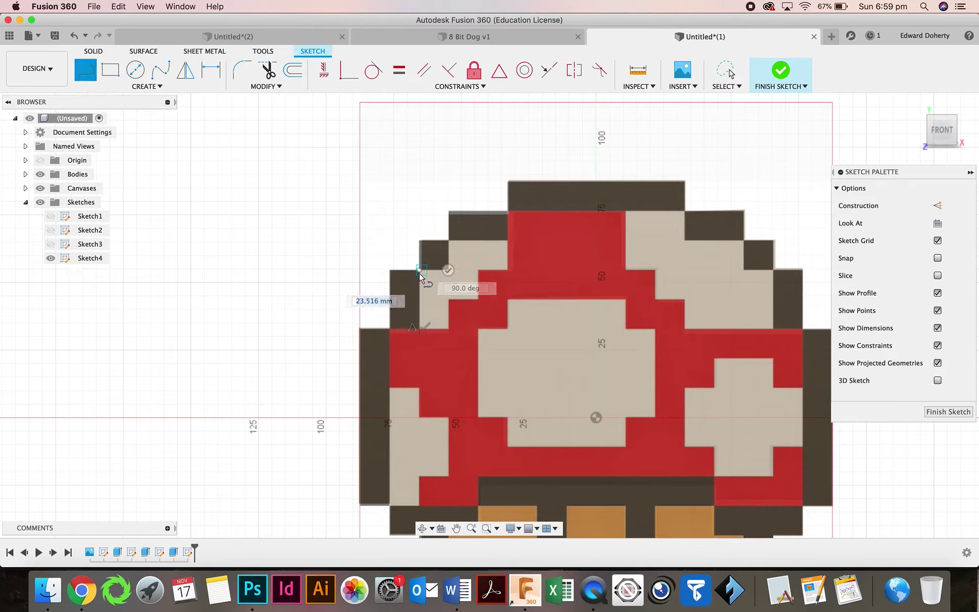
Step: Trace the upper and right stepped edges of the upper-left white spot
click(420, 270)
click(448, 270)
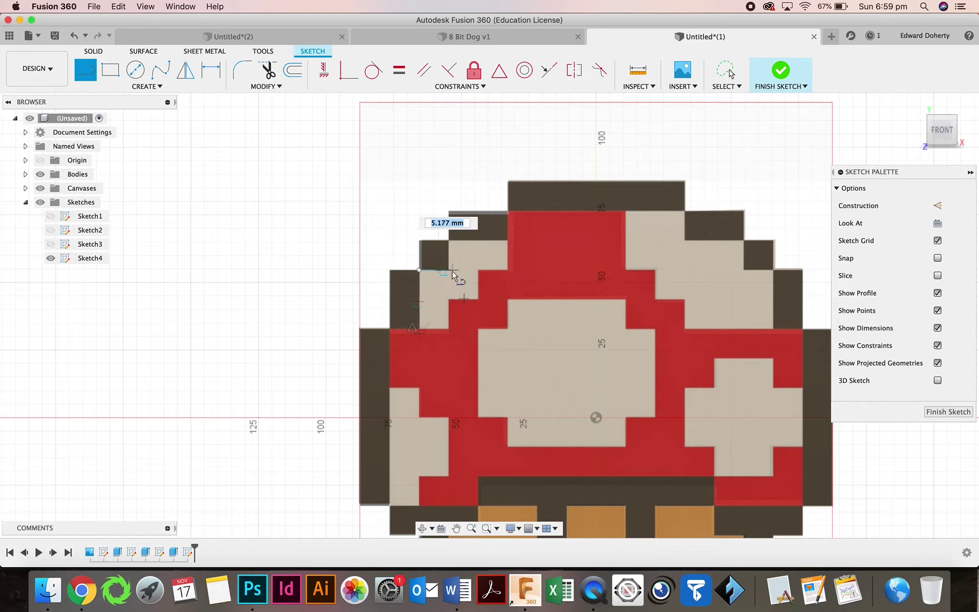
click(449, 239)
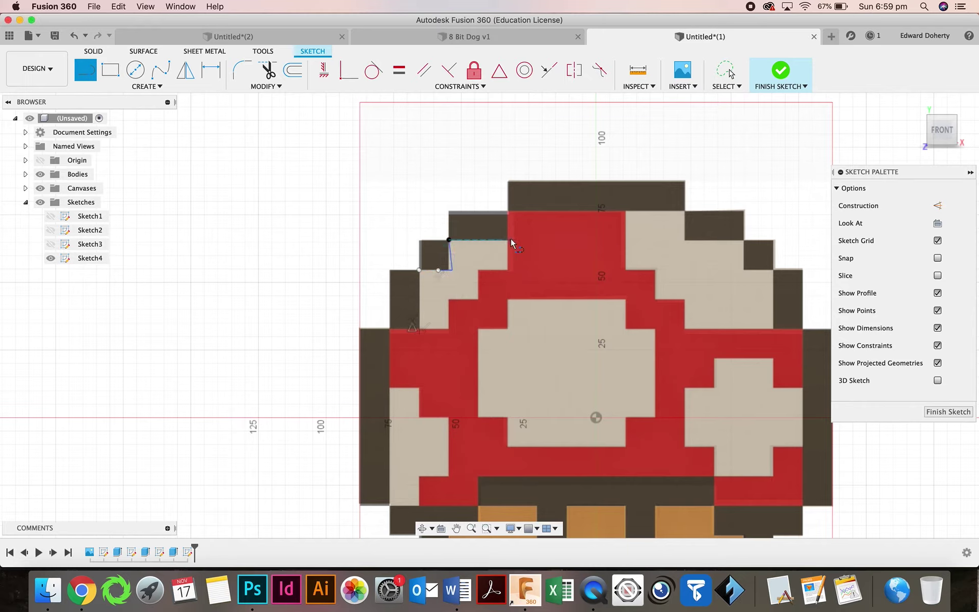
click(514, 239)
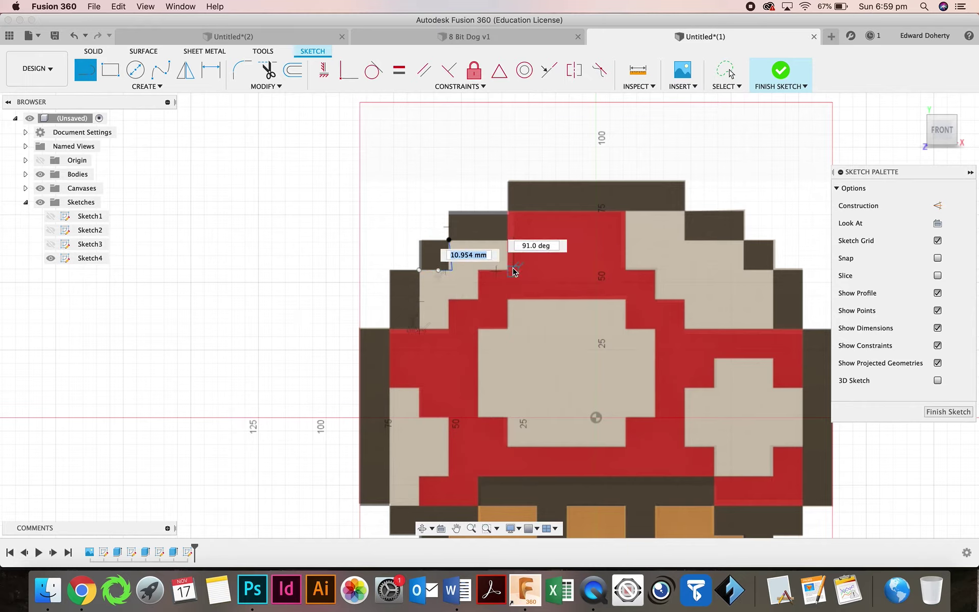
click(513, 271)
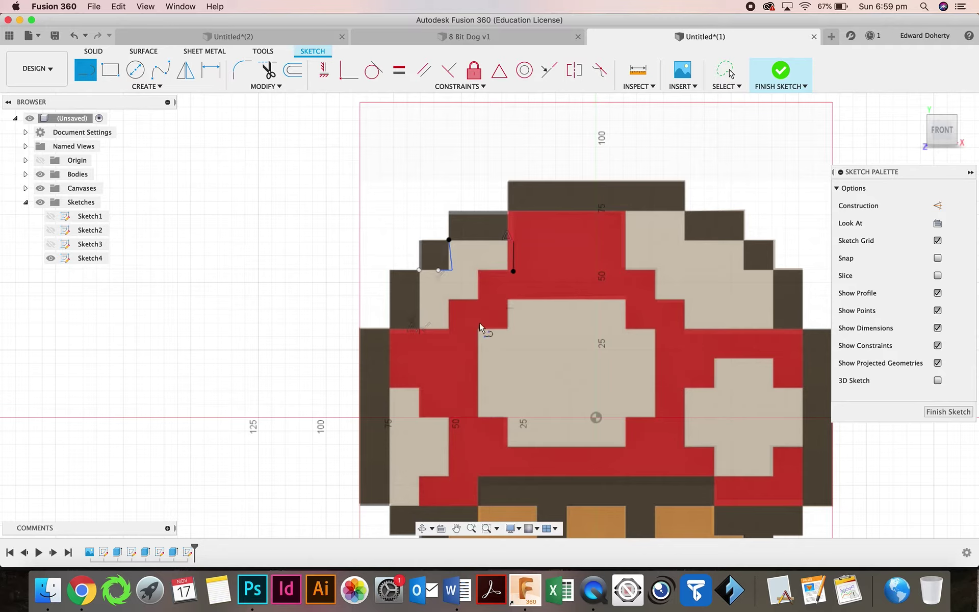
key(Escape)
Step: Complete the upper-left spot's outline down its left side and bottom steps
click(449, 240)
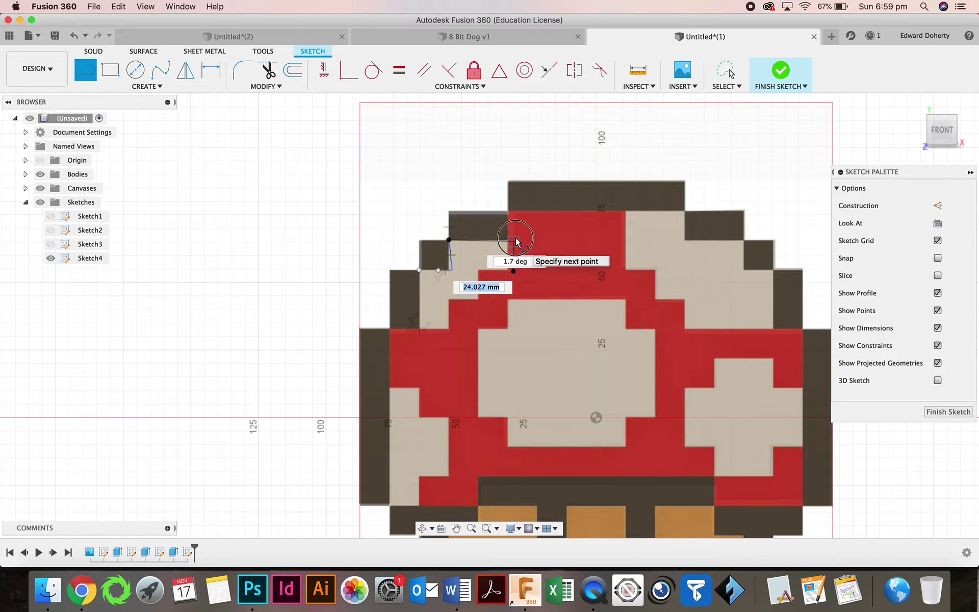
click(514, 240)
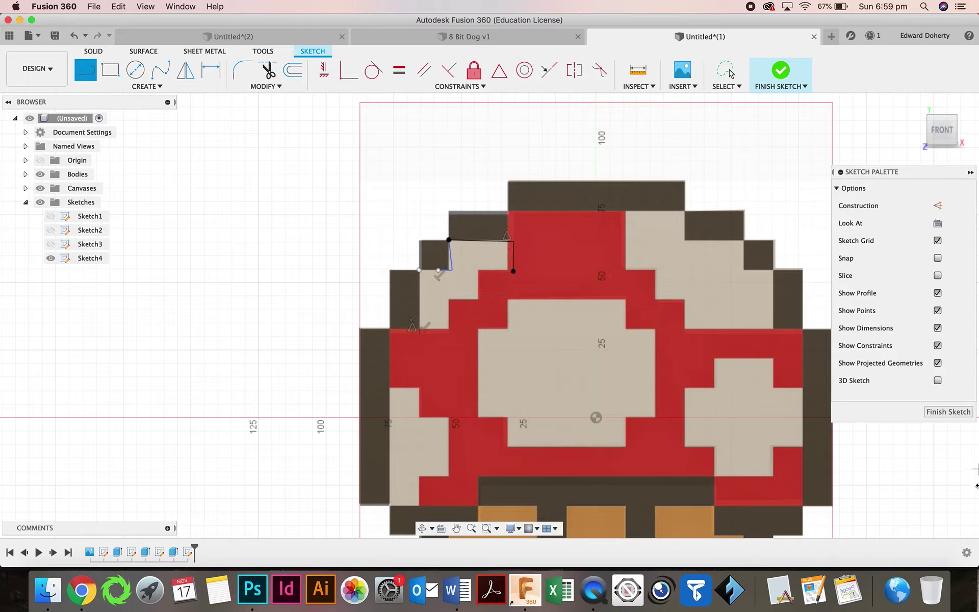
click(421, 270)
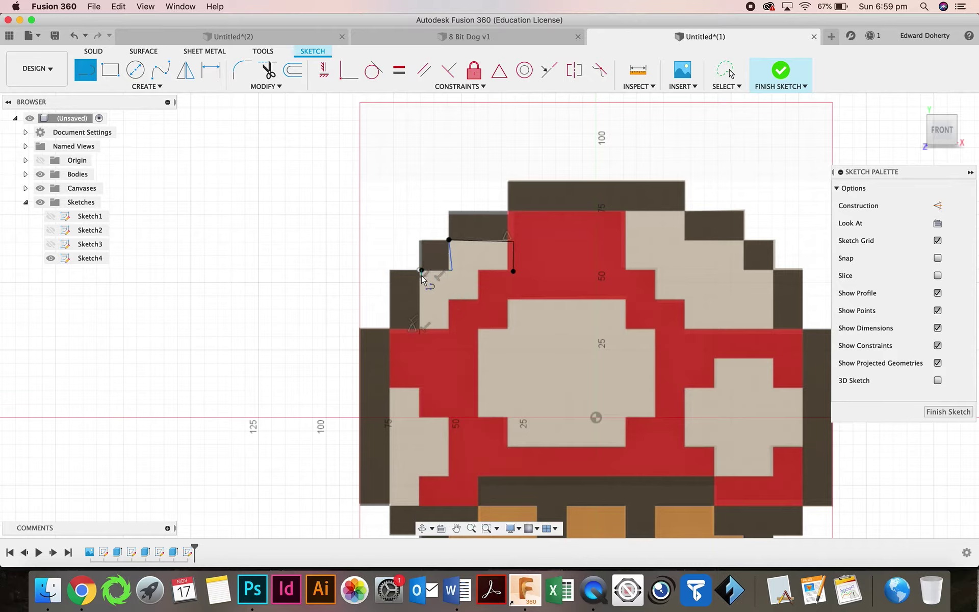
click(420, 329)
click(449, 328)
click(449, 298)
click(479, 299)
click(479, 271)
click(513, 271)
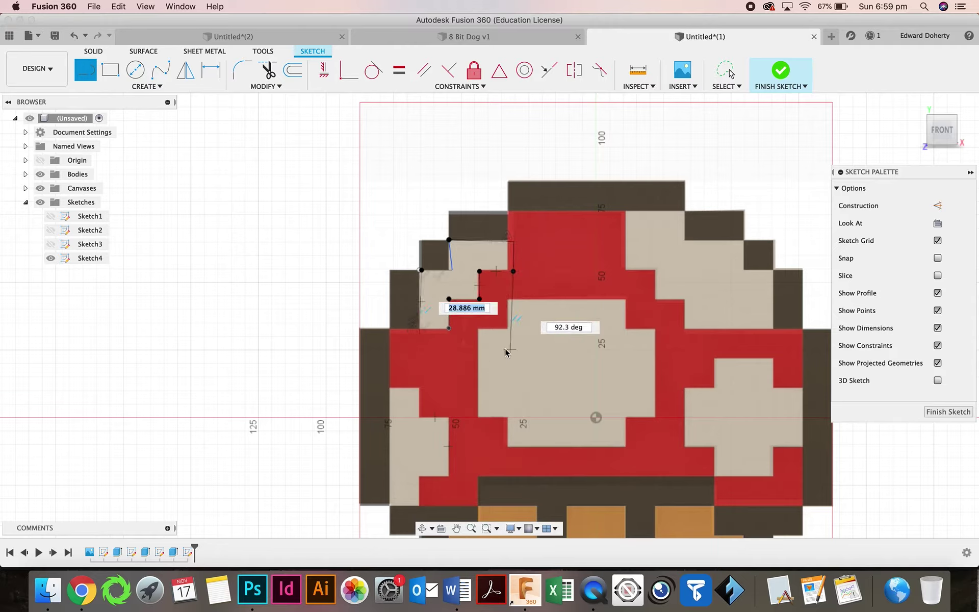
click(480, 271)
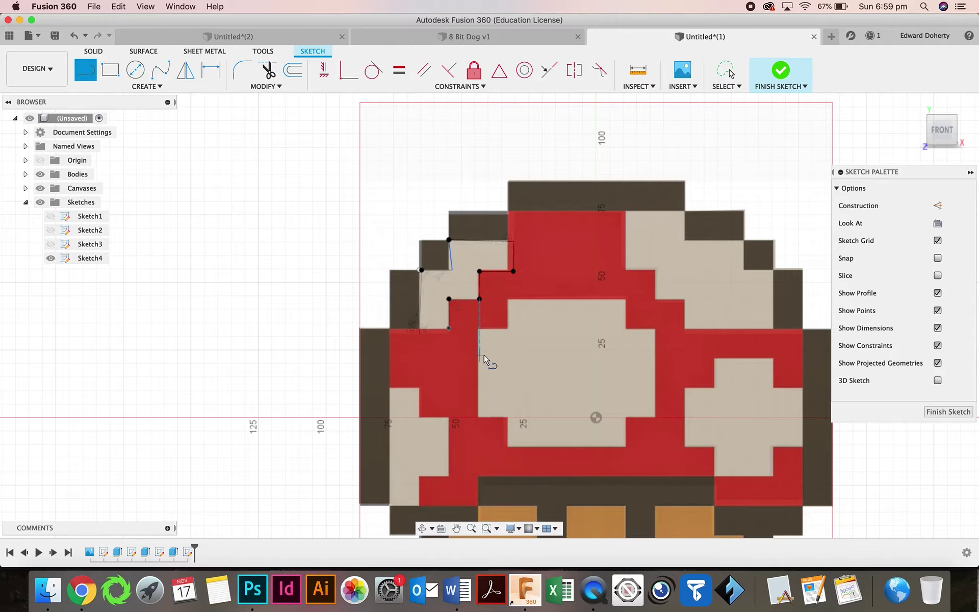
Step: Trace the stepped outline around the lower-left white spot
click(390, 389)
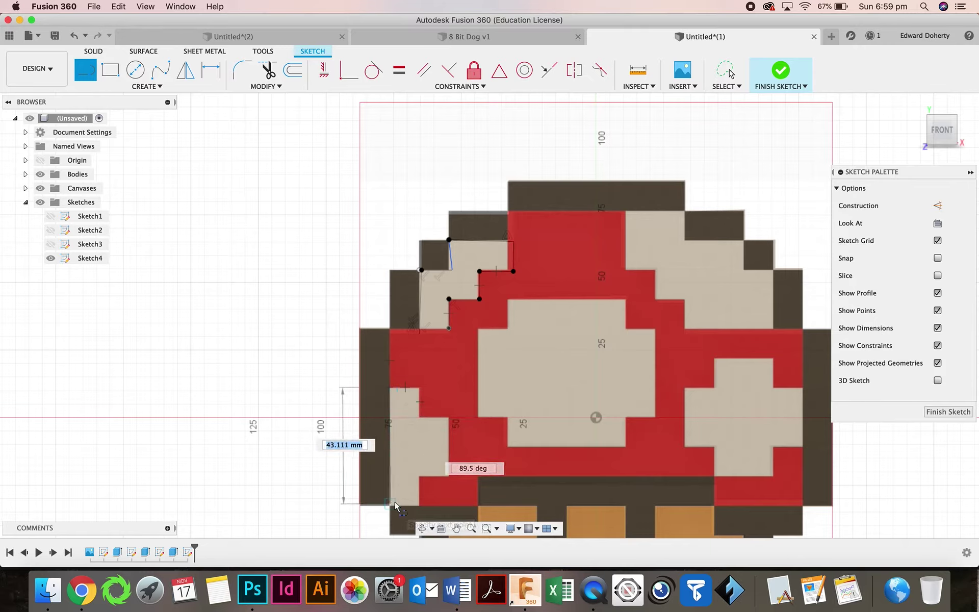
click(390, 504)
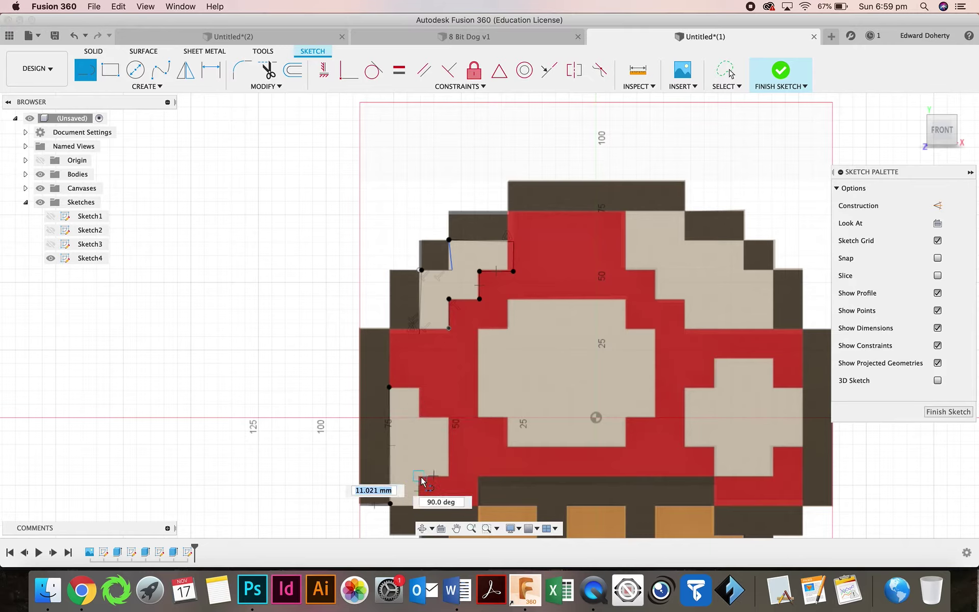
key(Return)
click(419, 477)
click(449, 476)
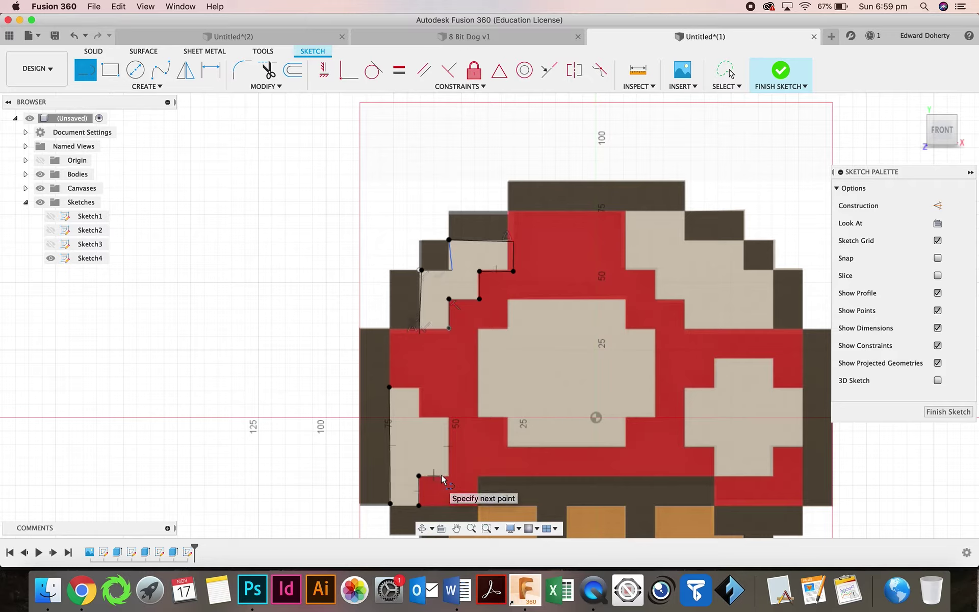
click(449, 417)
click(421, 416)
click(418, 387)
click(390, 388)
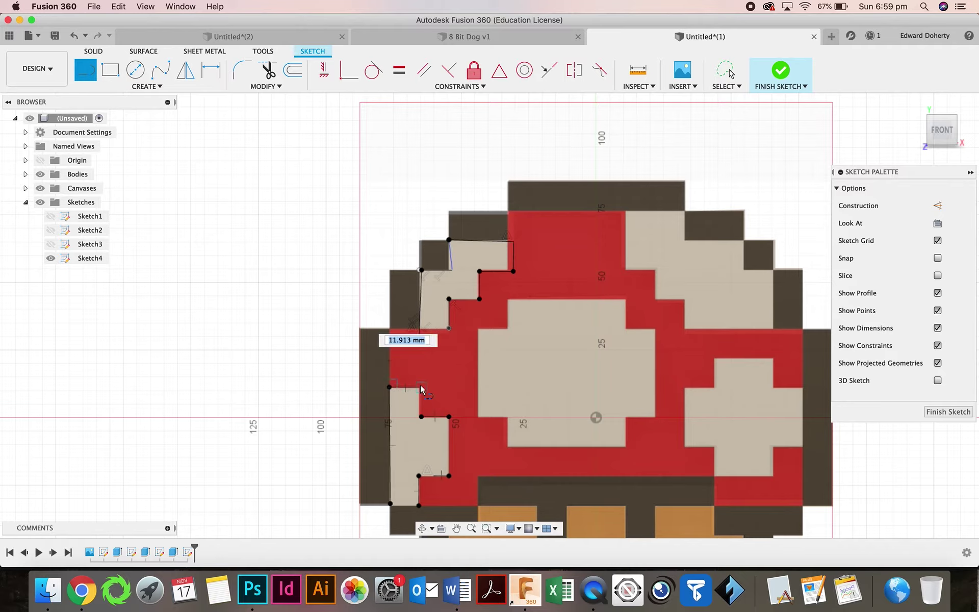
click(421, 387)
click(421, 416)
click(420, 417)
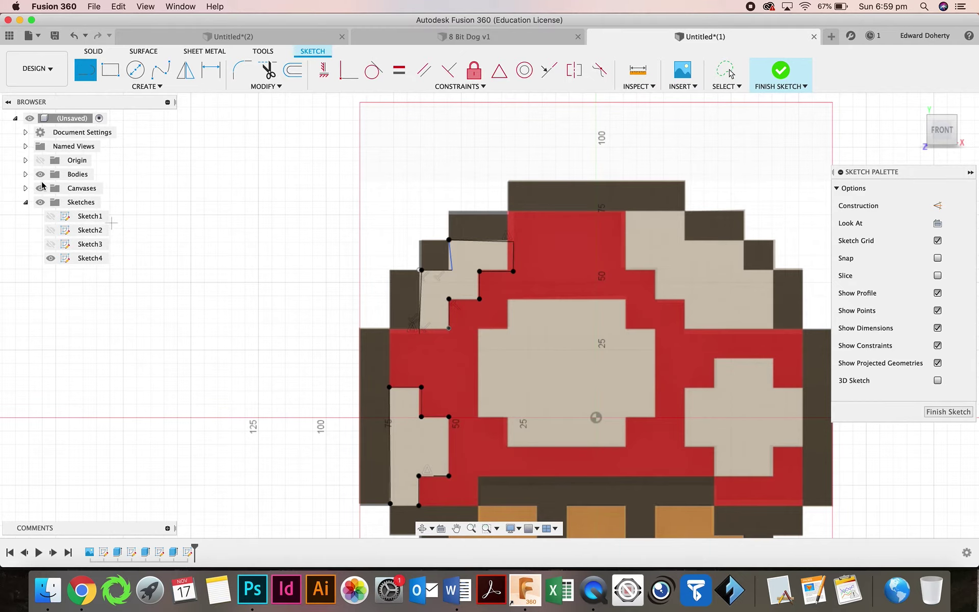
Step: Hide the reference image and draw the remaining edges closing the lower-left spot
click(41, 189)
scroll(374, 433, up, 3)
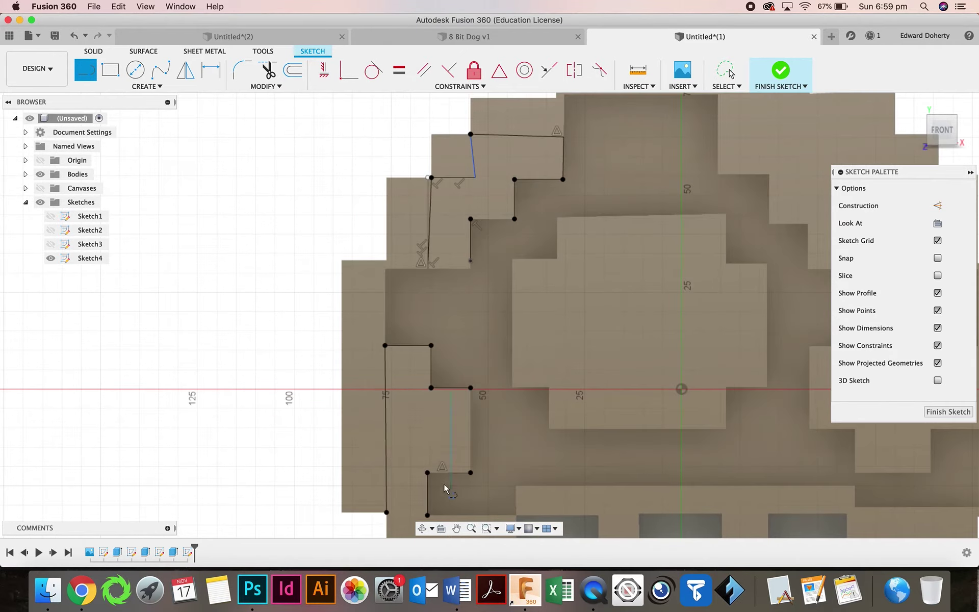
click(428, 473)
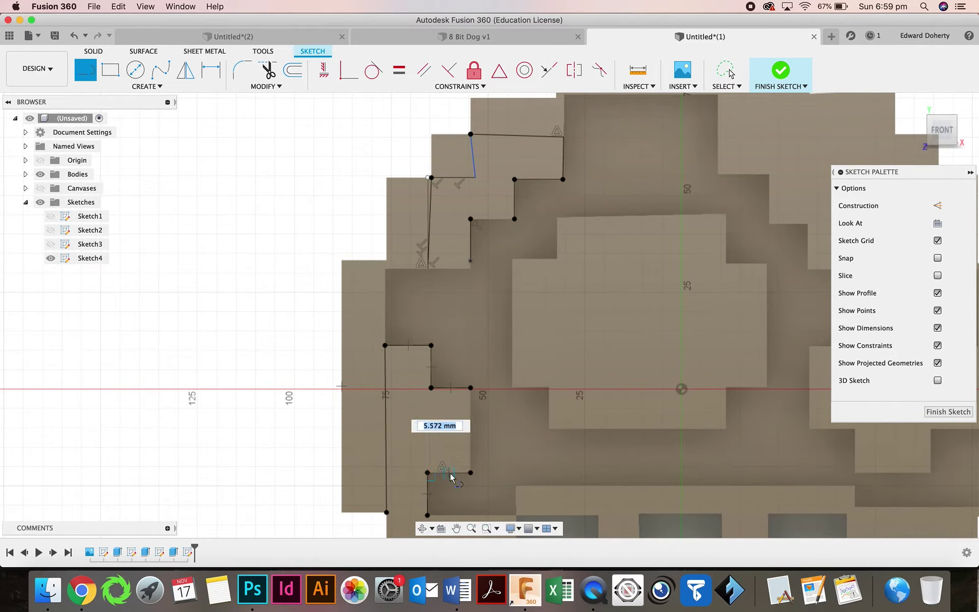
click(470, 474)
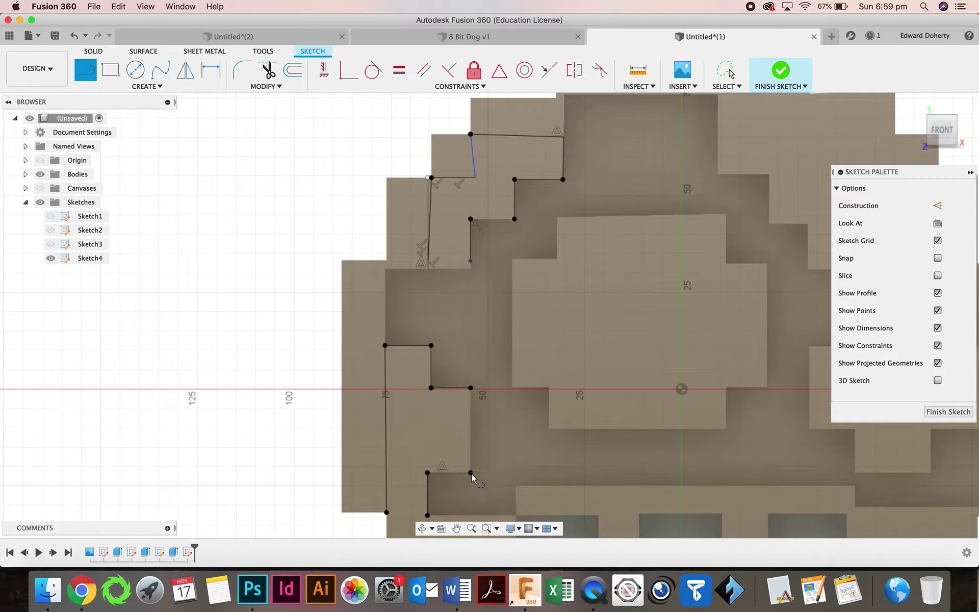
double_click(470, 387)
scroll(470, 387, down, 3)
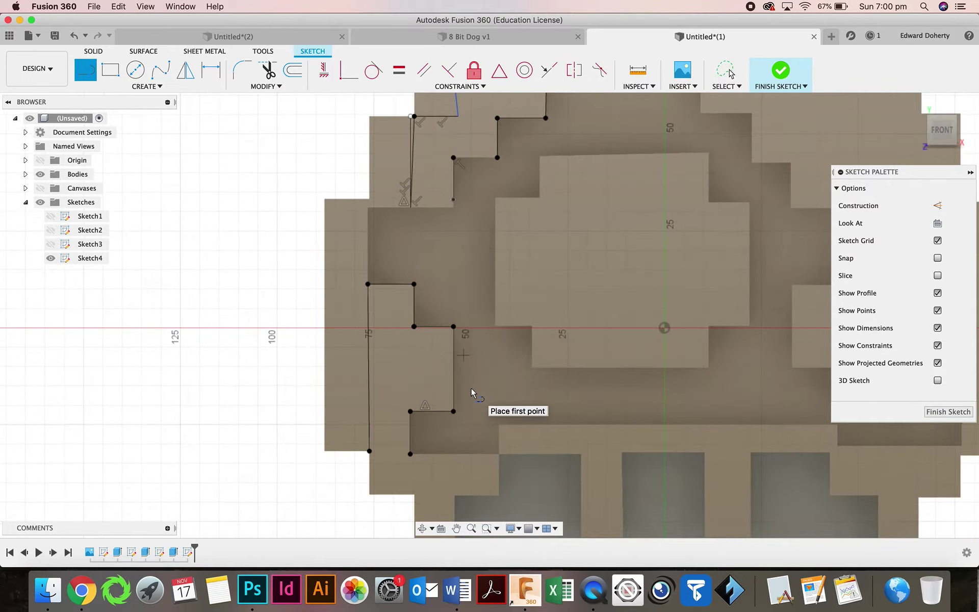
click(411, 454)
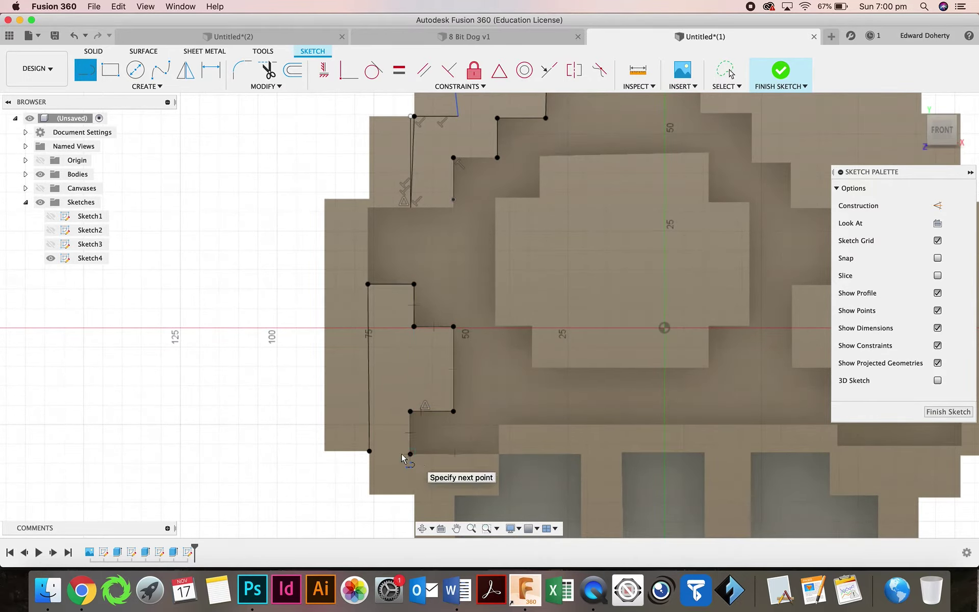
double_click(370, 452)
Step: Trace the cross-shaped right spot's right edge, top and left arm
scroll(370, 448, right, 5)
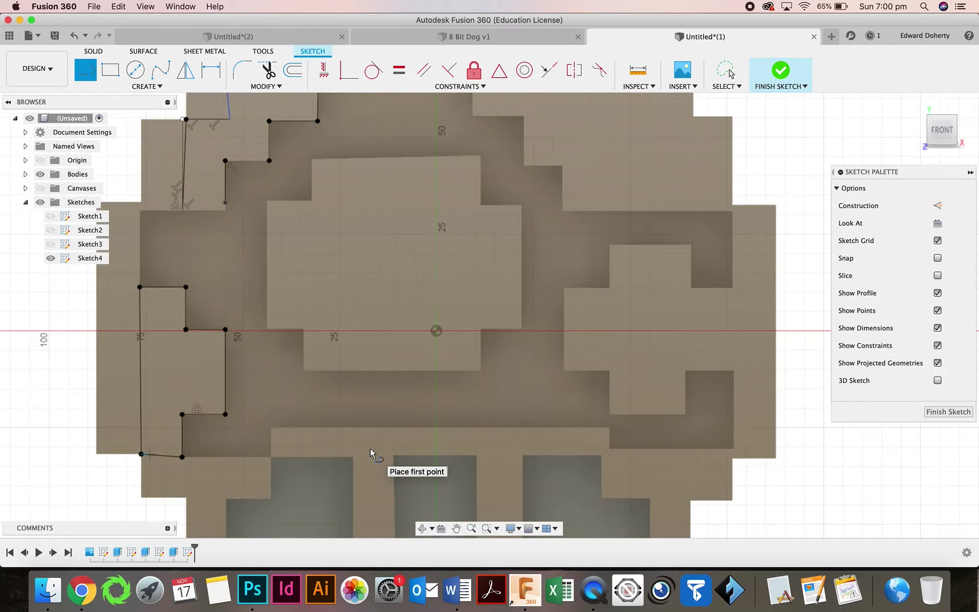
click(733, 288)
double_click(733, 371)
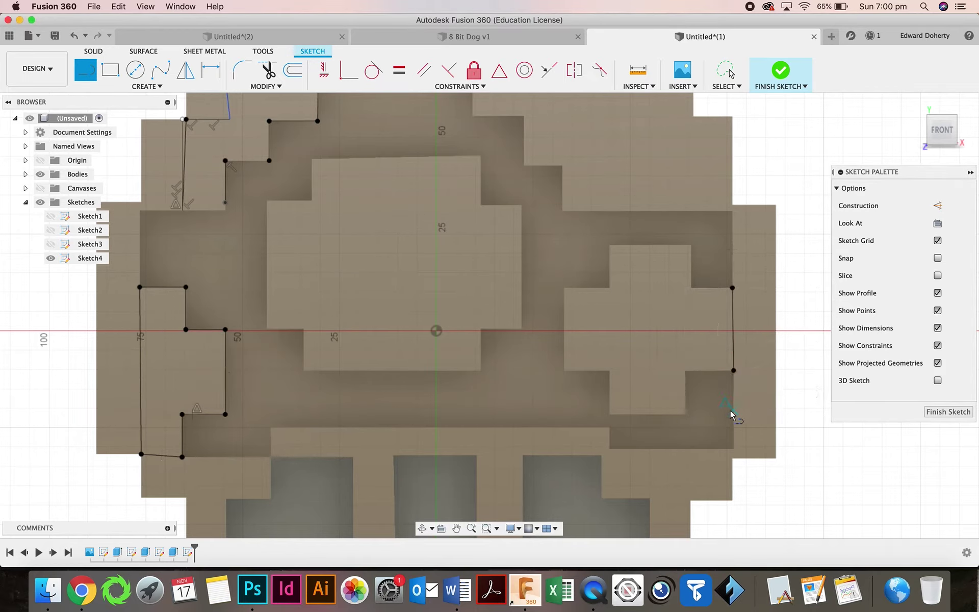
scroll(556, 329, up, 1)
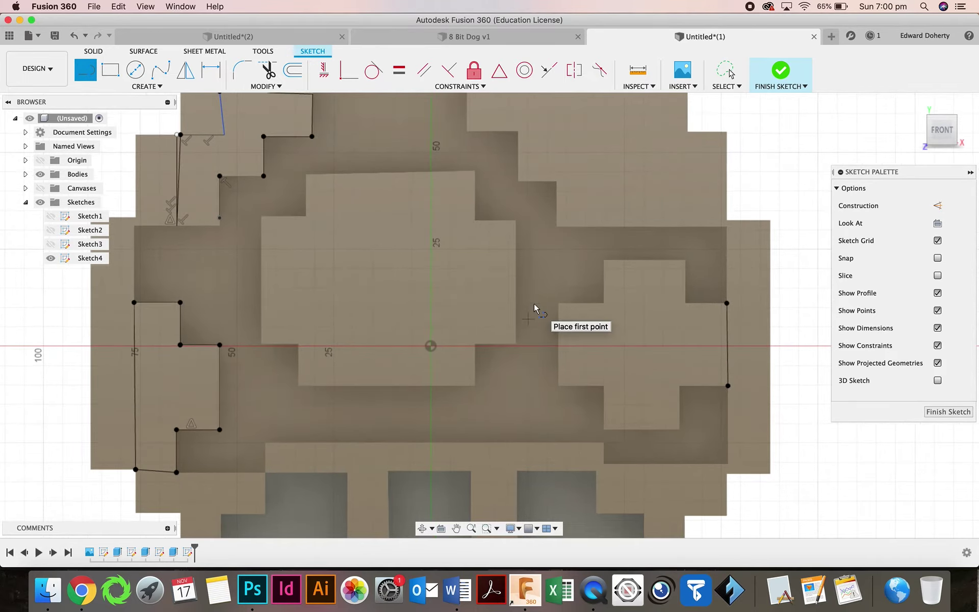
click(728, 303)
double_click(686, 303)
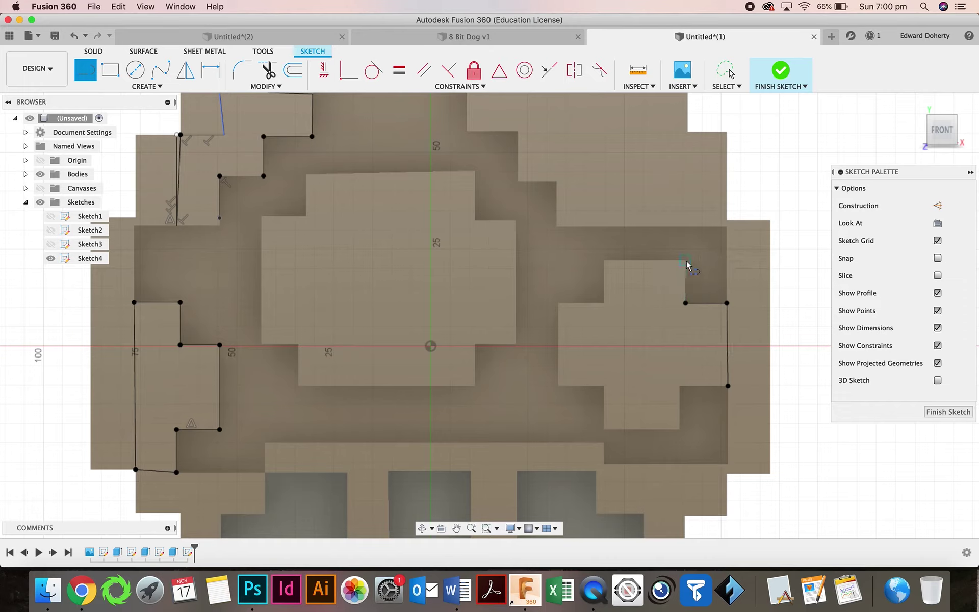
click(685, 260)
double_click(603, 260)
click(604, 303)
double_click(558, 303)
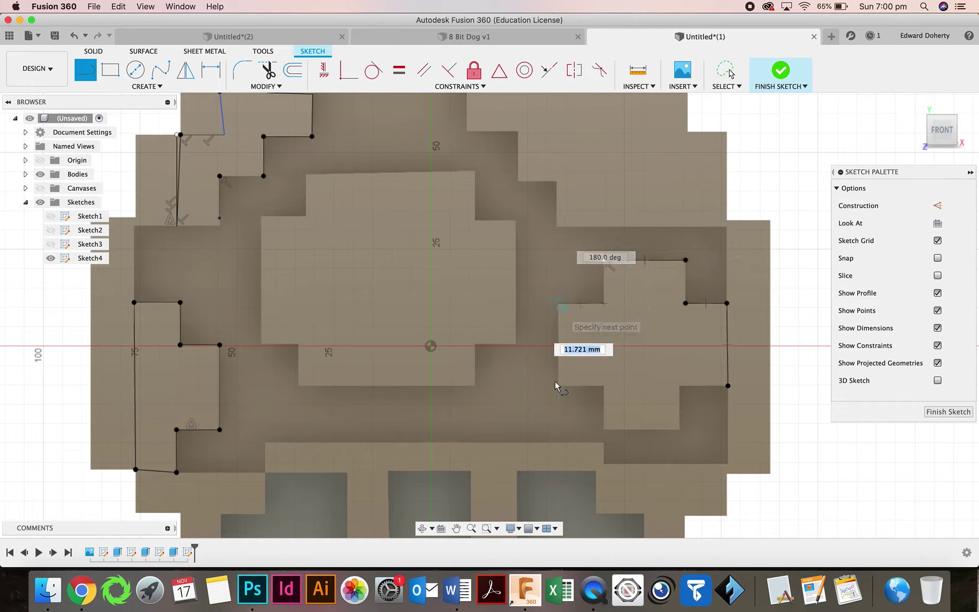
click(558, 386)
double_click(604, 386)
Step: Trace the cross spot's lower arm and reconnect its edges to close the outline
click(604, 429)
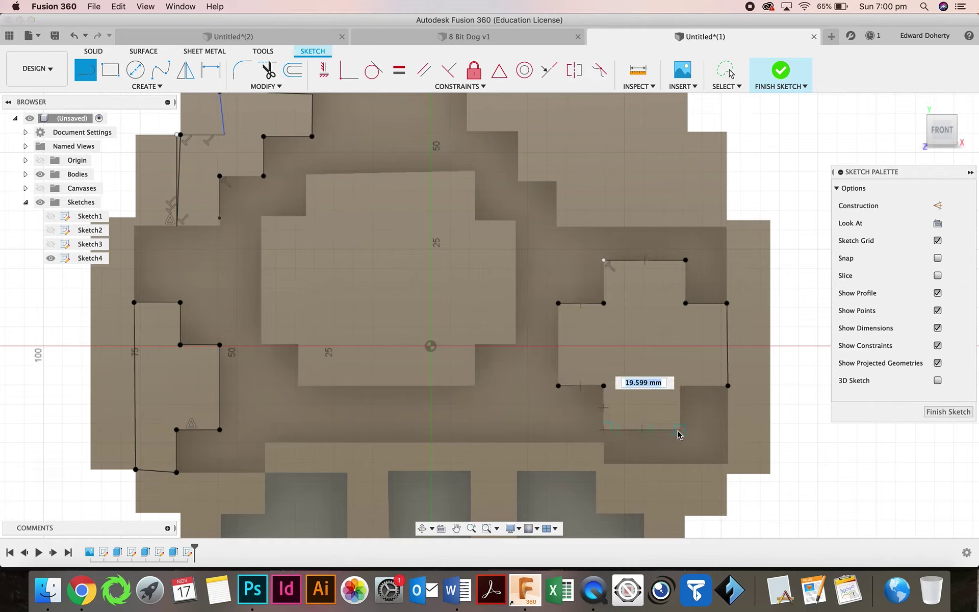
click(679, 429)
click(680, 386)
click(728, 386)
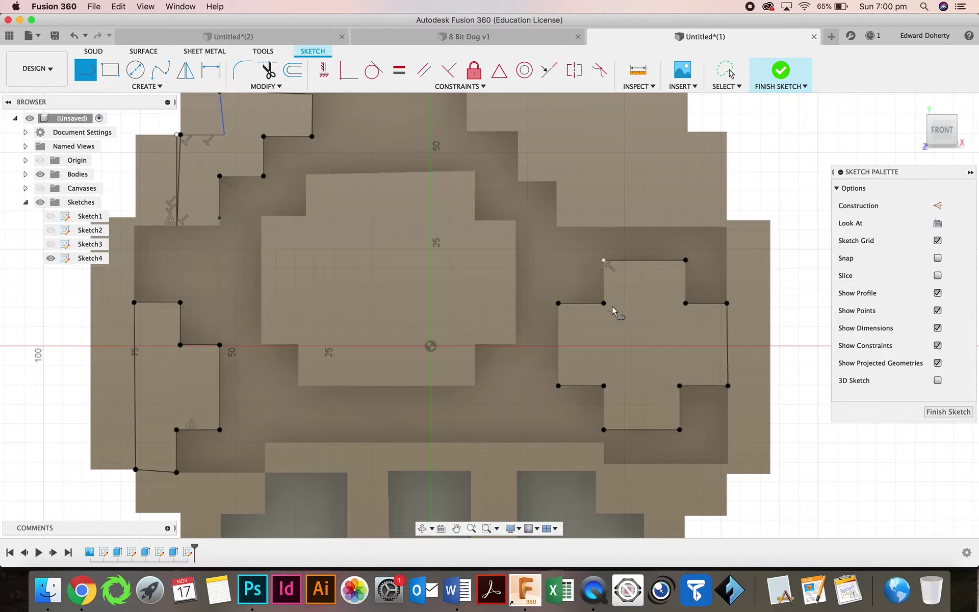
click(604, 260)
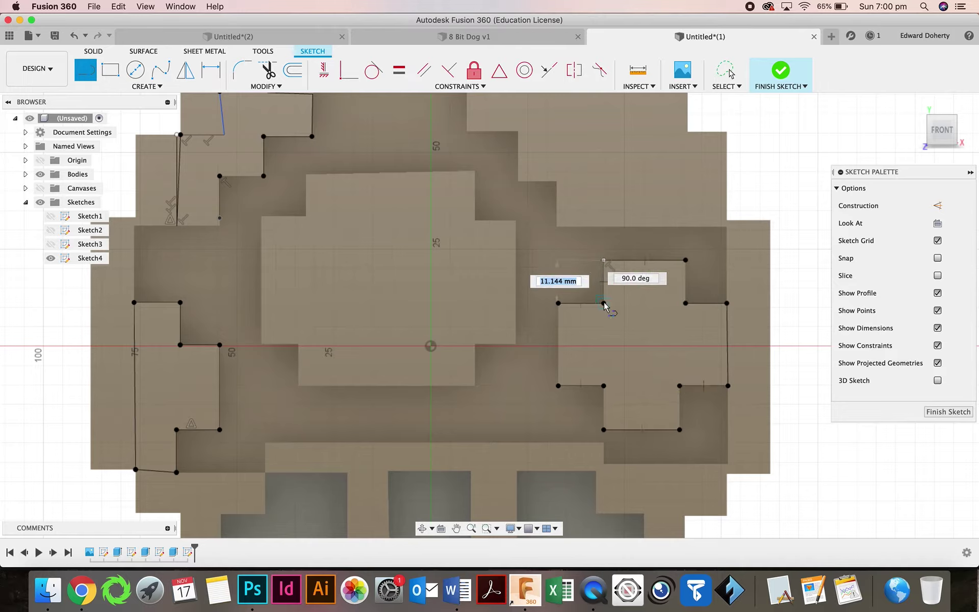
click(604, 303)
click(558, 303)
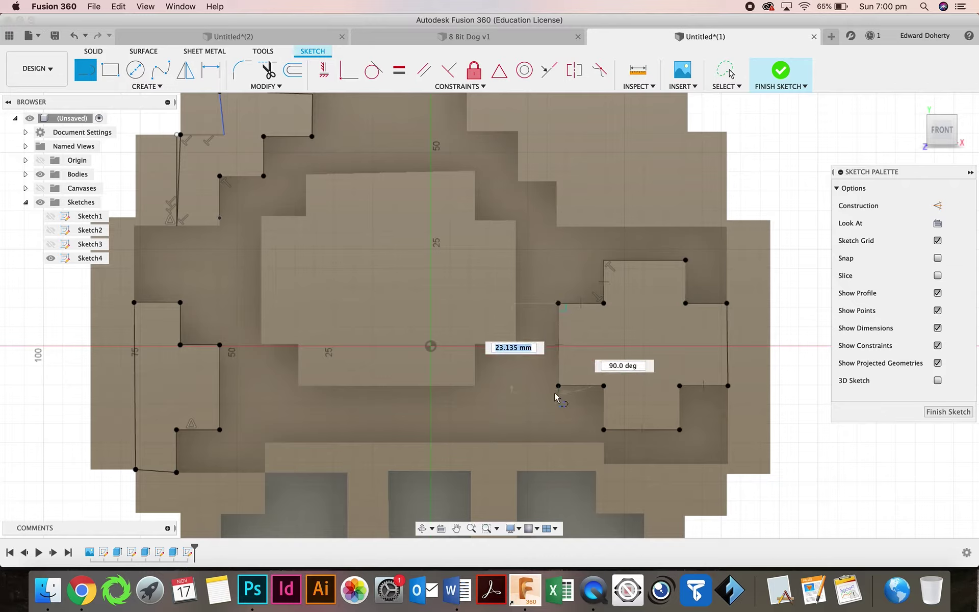
click(558, 385)
click(603, 386)
click(604, 429)
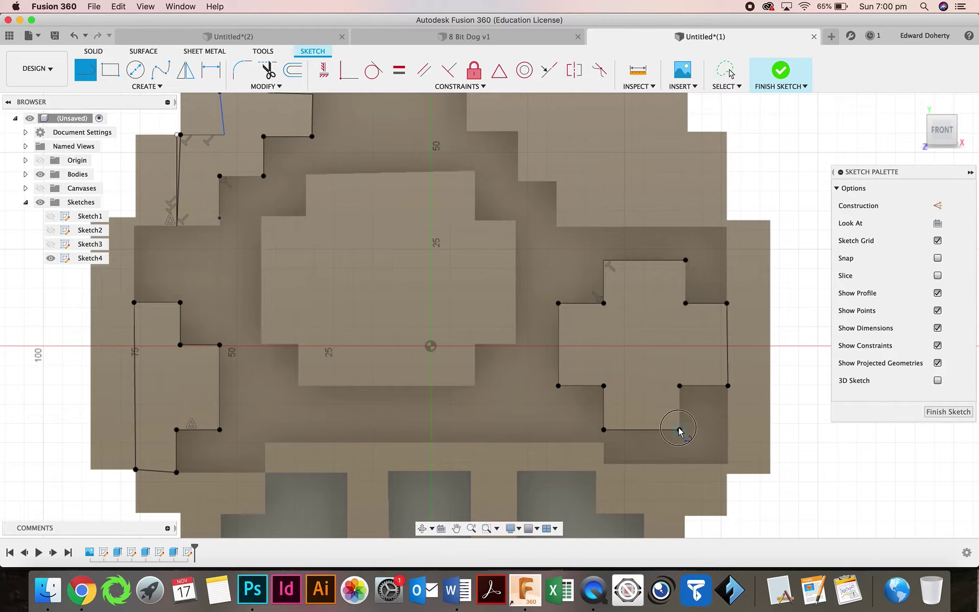
click(679, 430)
click(679, 386)
scroll(474, 350, up, 2)
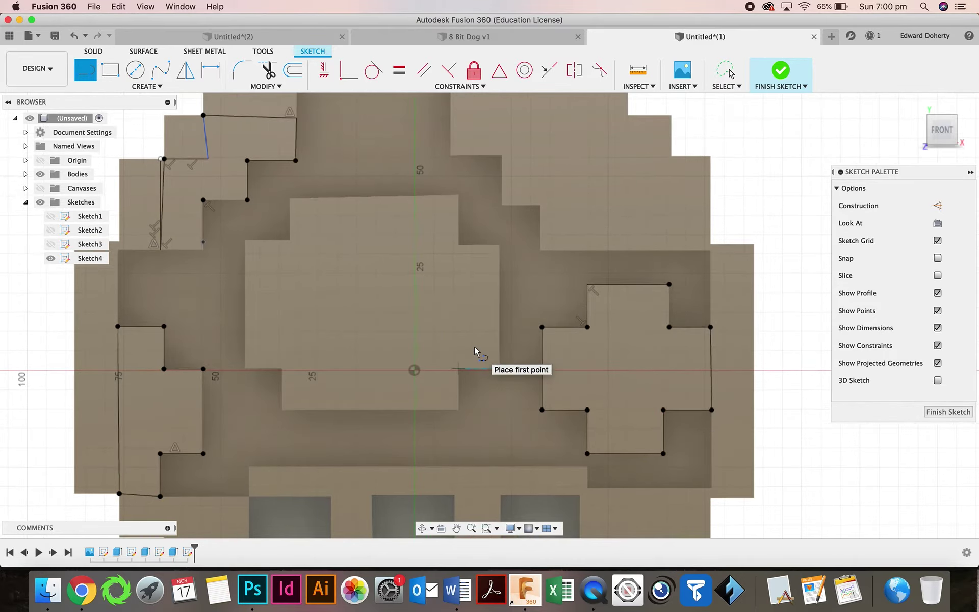
Step: Draw a short stepped edge at the upper-left spot, briefly checking the reference image
click(203, 242)
click(203, 249)
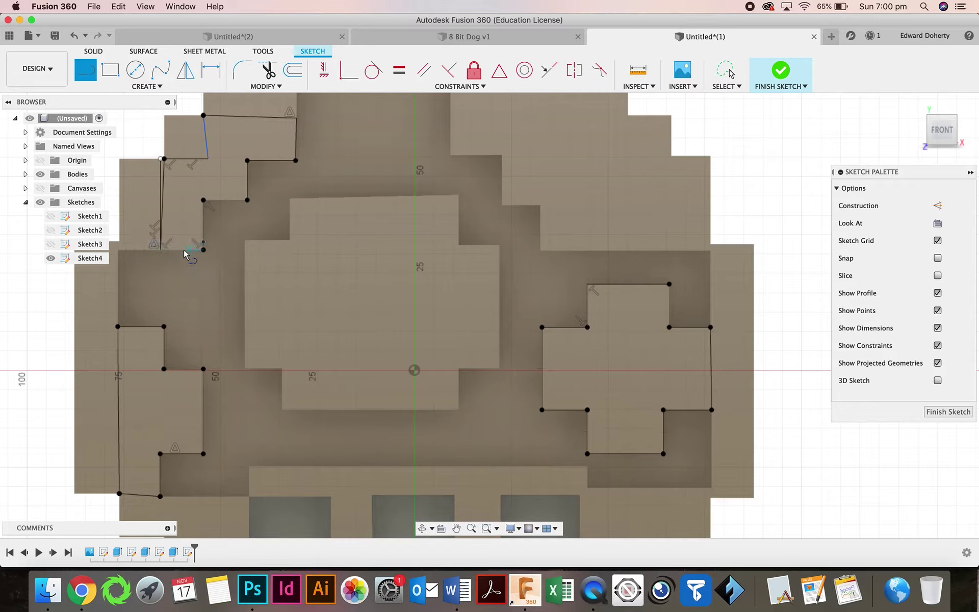
click(163, 250)
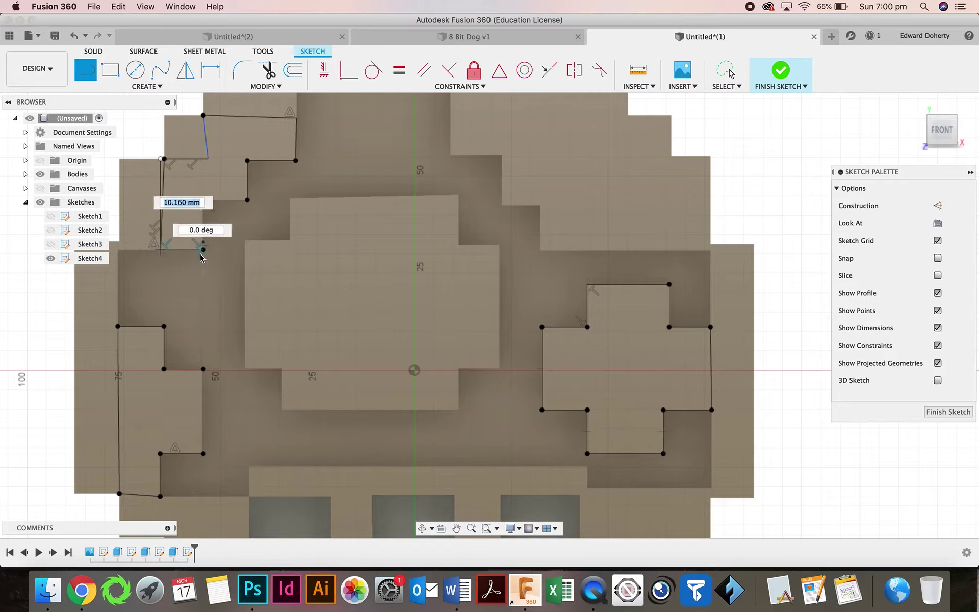
key(Escape)
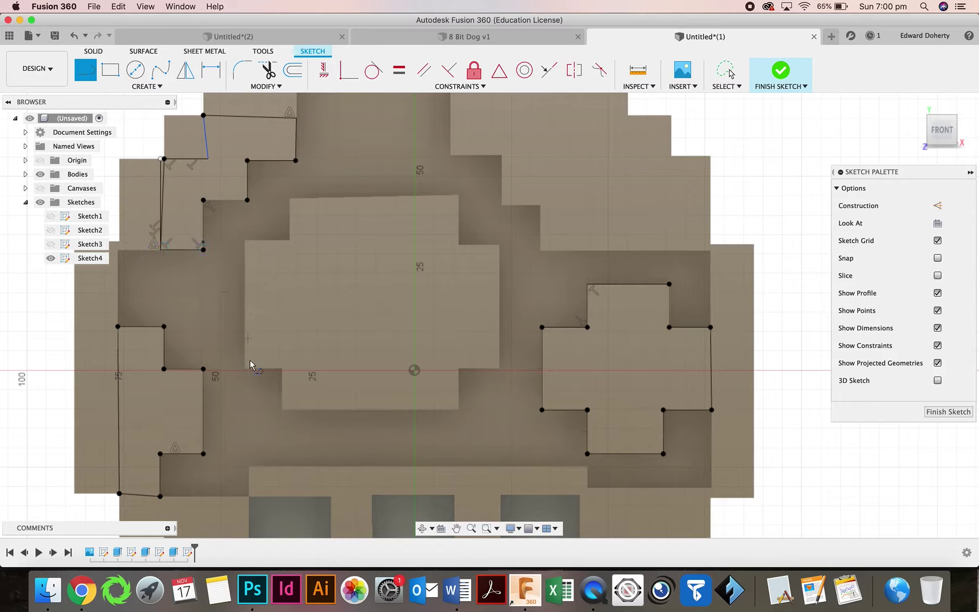
scroll(237, 140, up, 3)
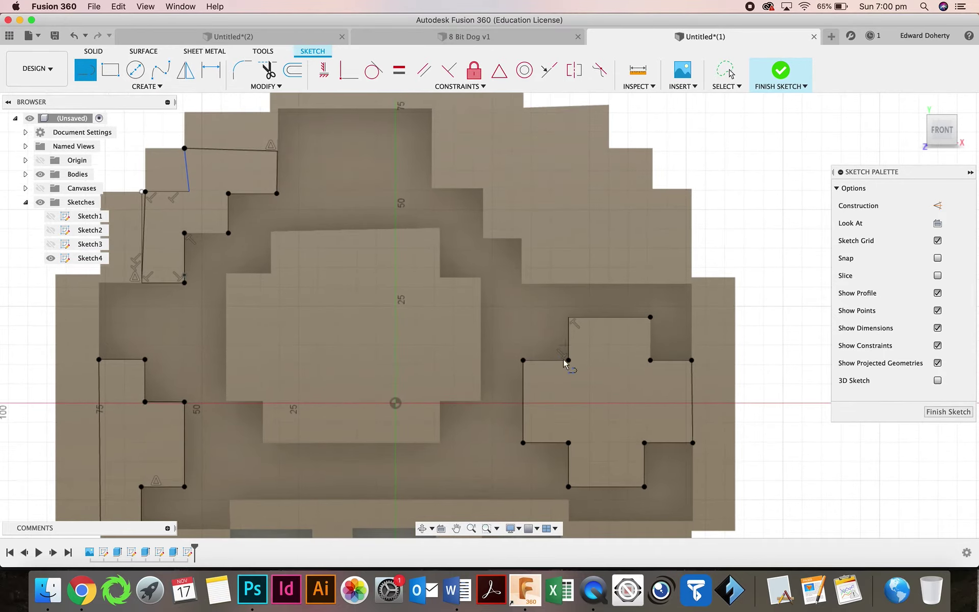
click(41, 189)
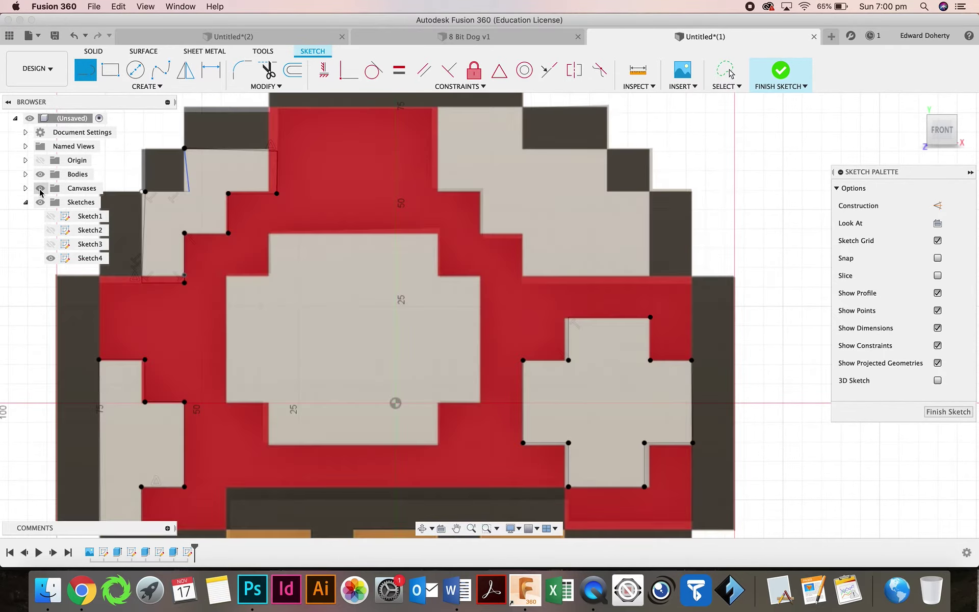
click(41, 188)
scroll(372, 192, down, 2)
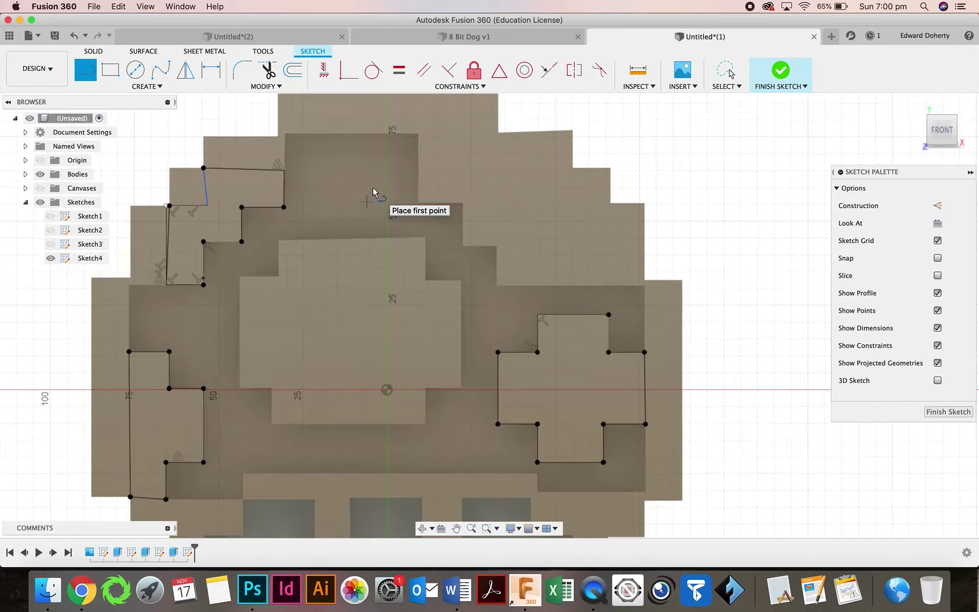
Step: Trace the stepped outline of the top-centre and upper-right white spot region
click(419, 134)
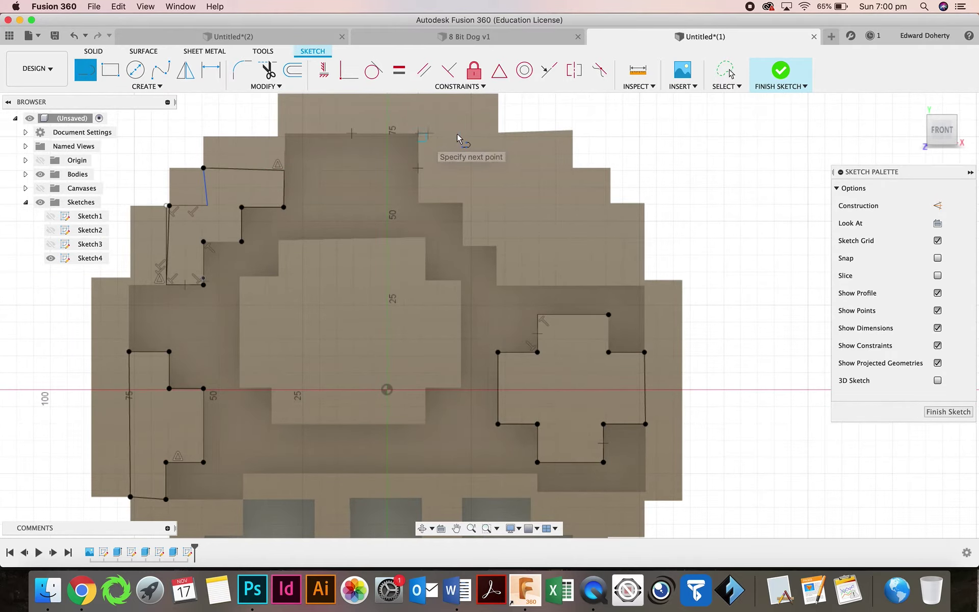
click(498, 134)
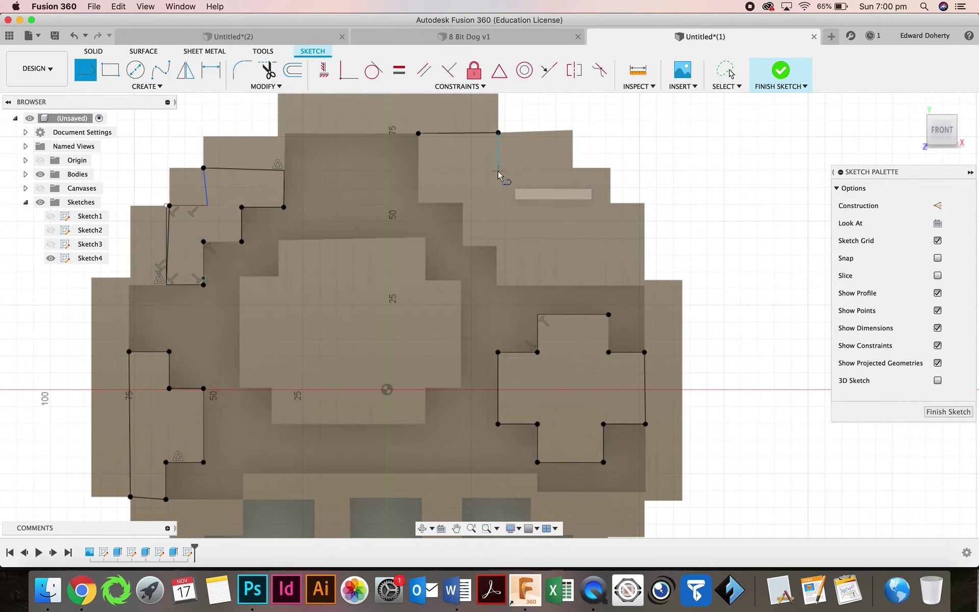
click(573, 168)
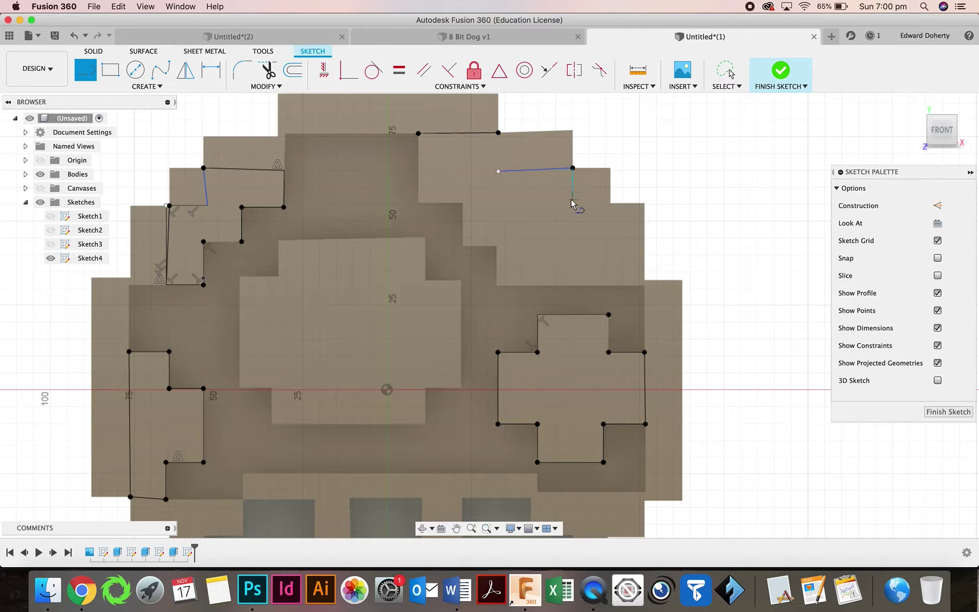
click(573, 205)
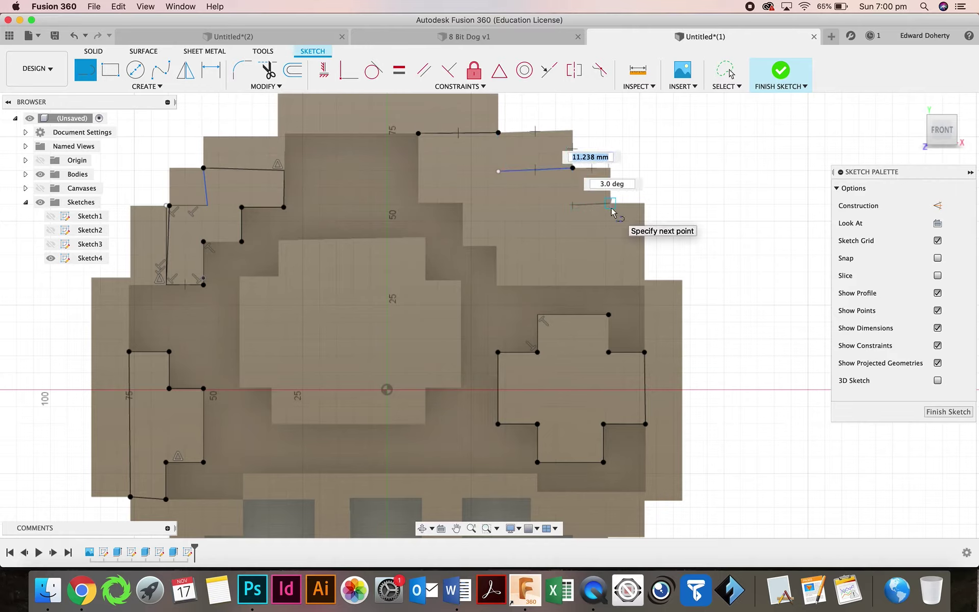
click(610, 203)
click(611, 286)
click(499, 286)
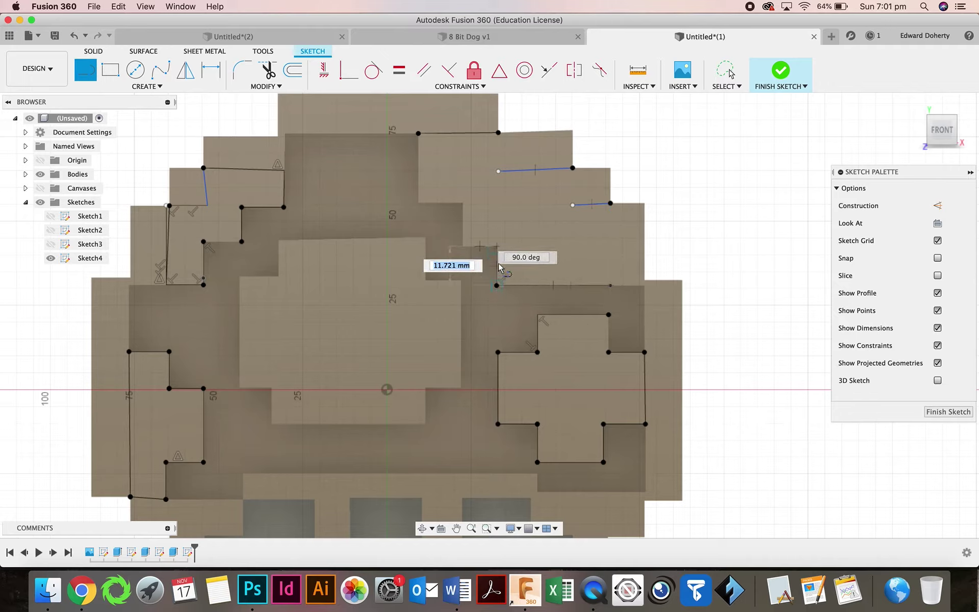
click(497, 246)
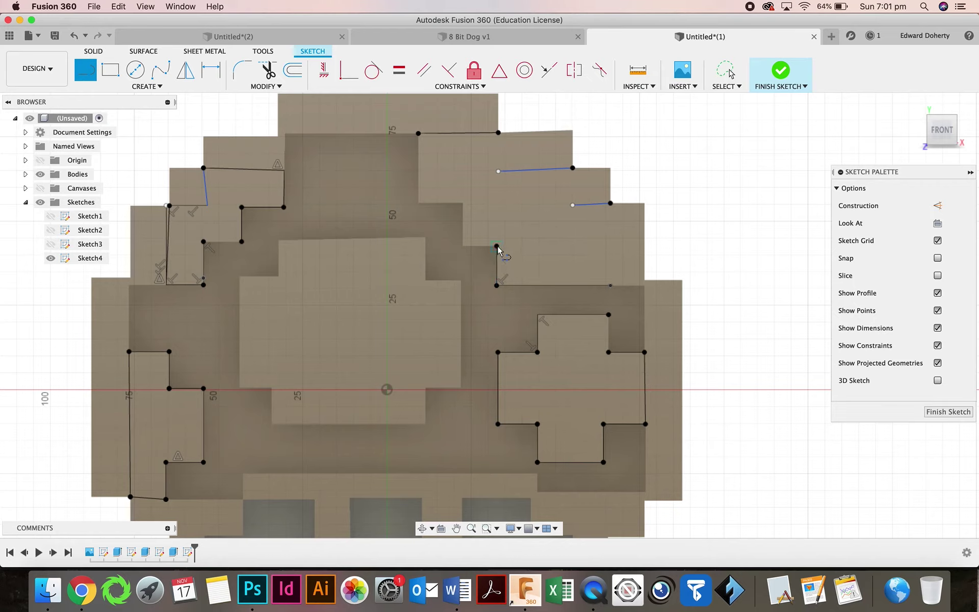
click(464, 247)
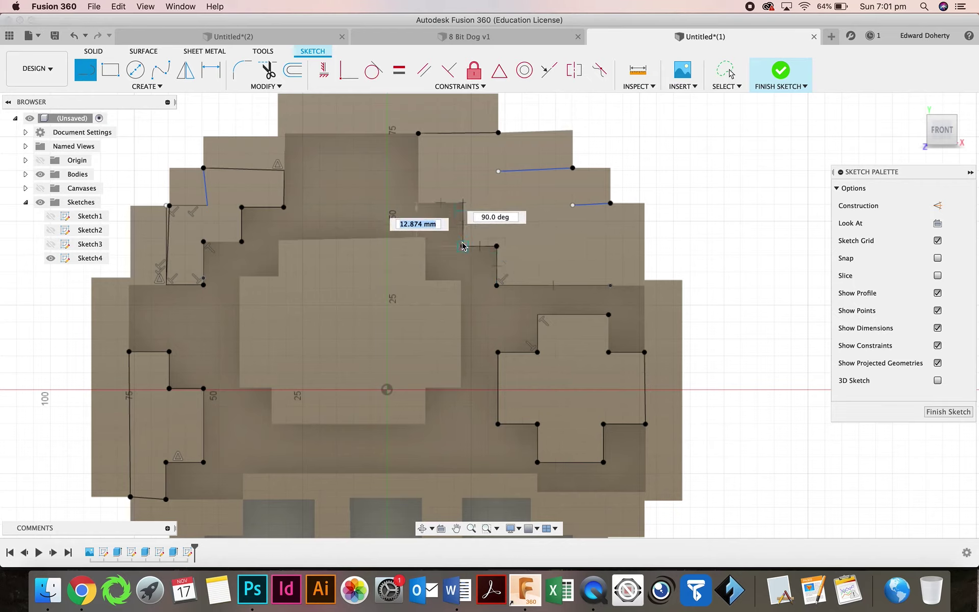
click(463, 203)
Step: Draw connecting edges snapped to existing points to close the upper-right spot outline
click(418, 134)
click(433, 206)
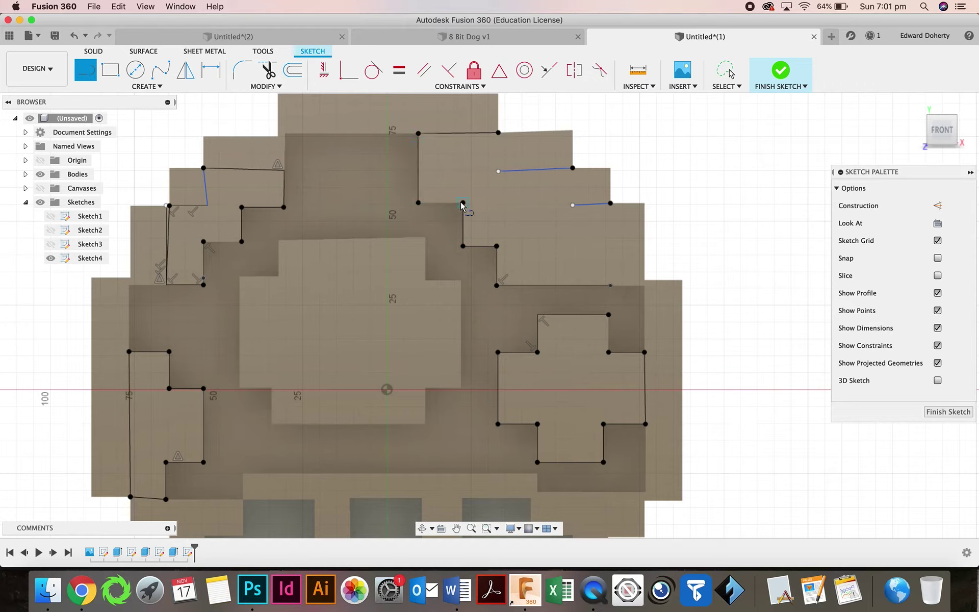
click(463, 204)
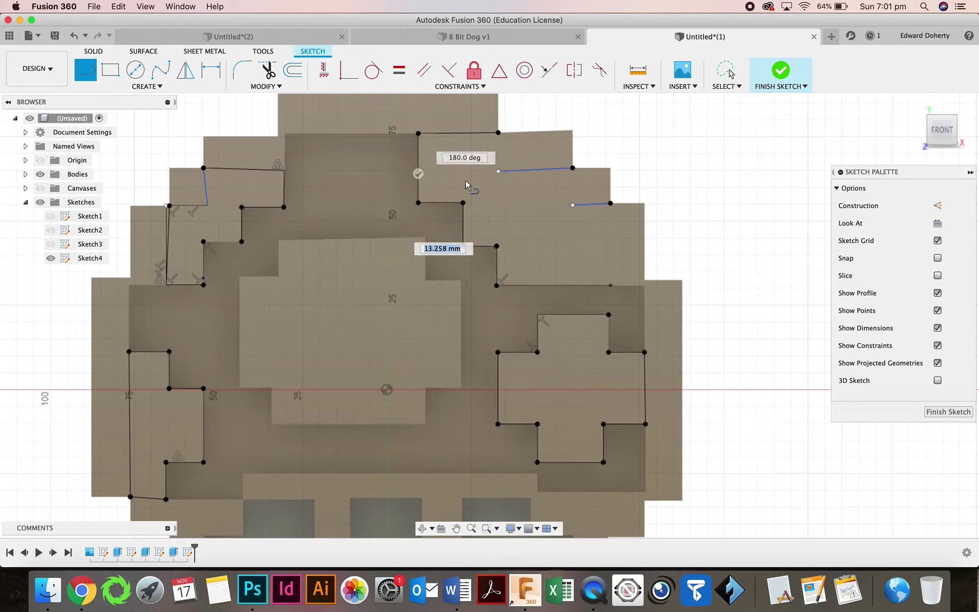
click(499, 133)
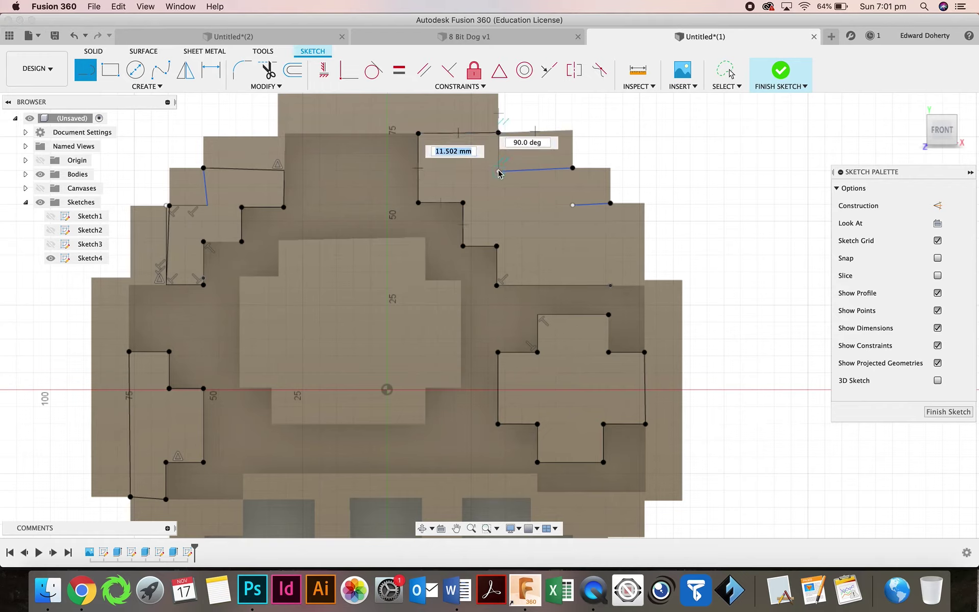
click(498, 171)
click(572, 168)
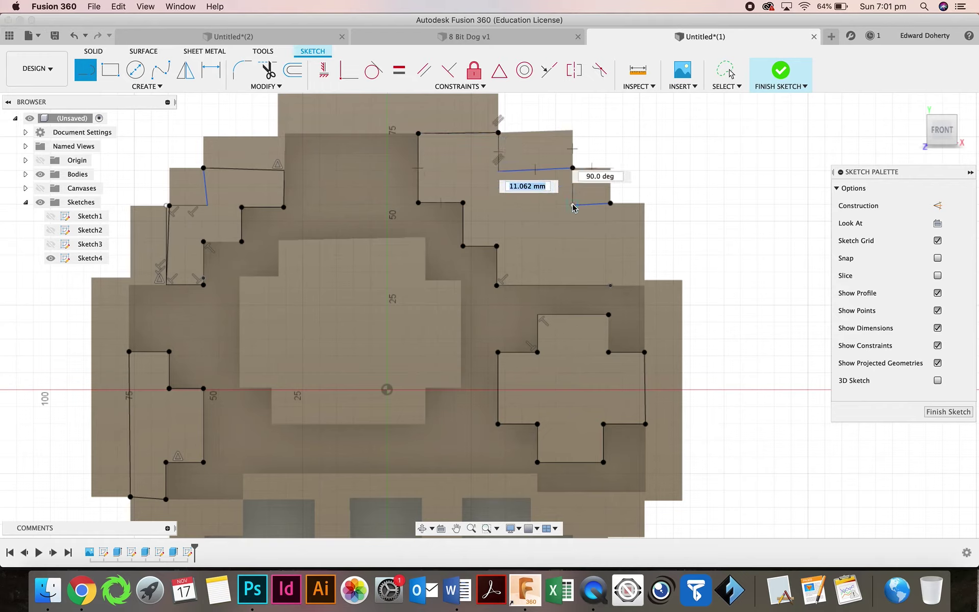
click(573, 204)
click(611, 203)
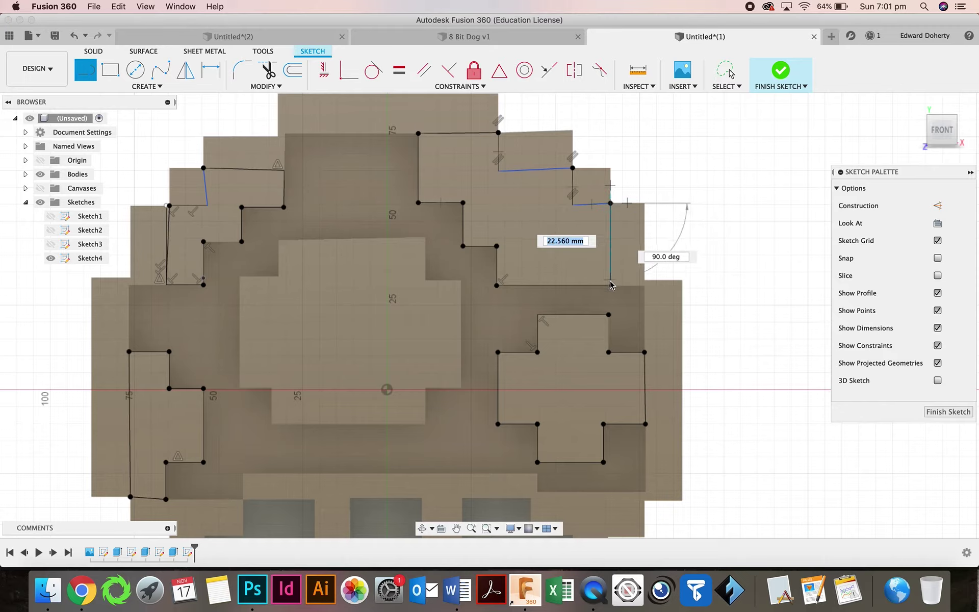
click(610, 285)
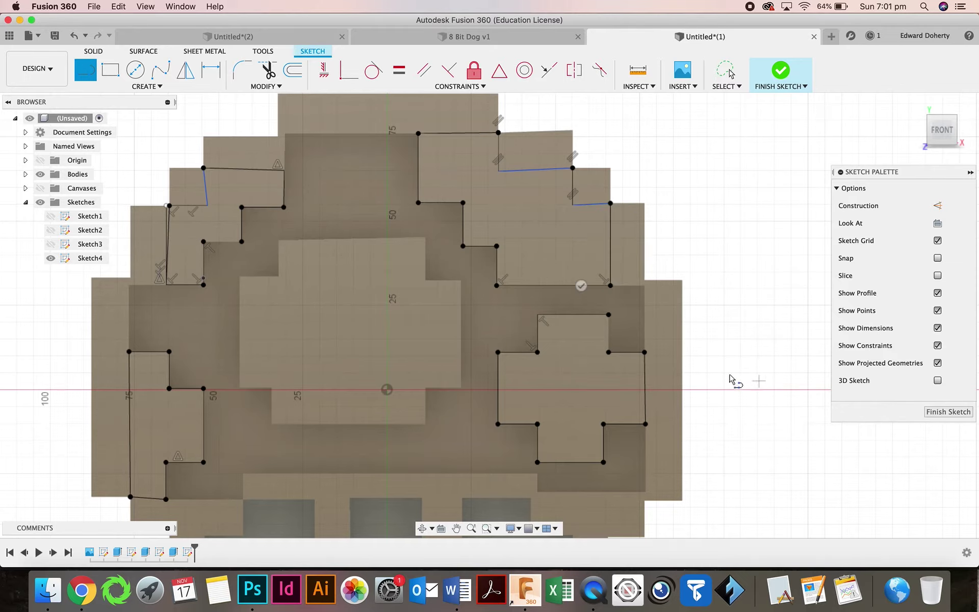
Step: Finish the sketch and cut the four spot profiles -3 mm into the body
click(948, 412)
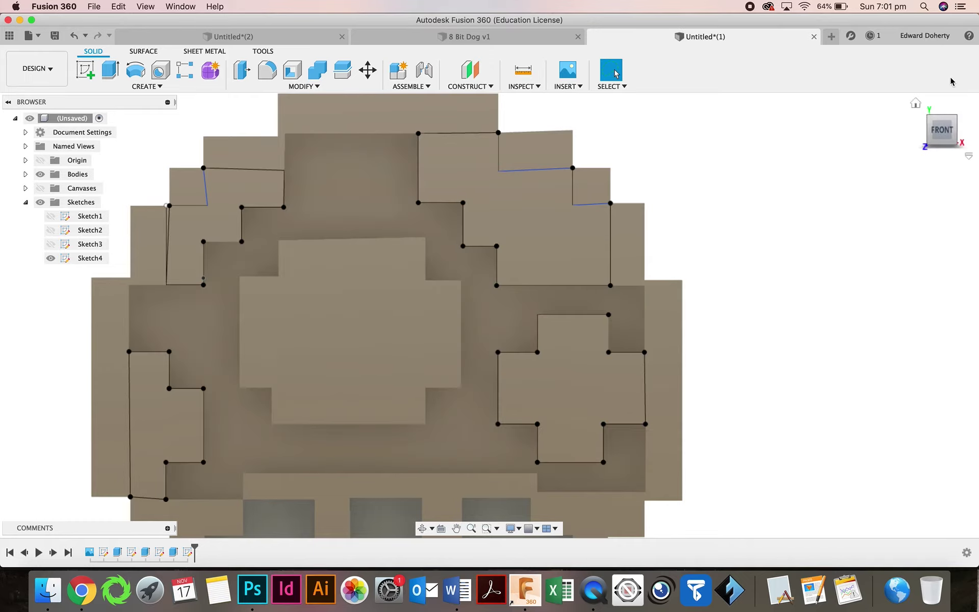
click(918, 105)
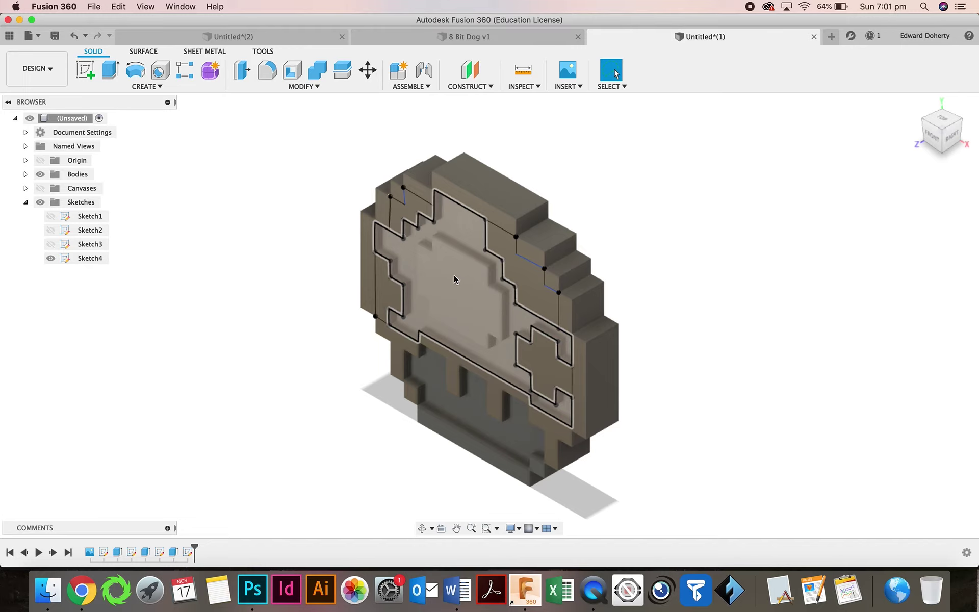
click(386, 294)
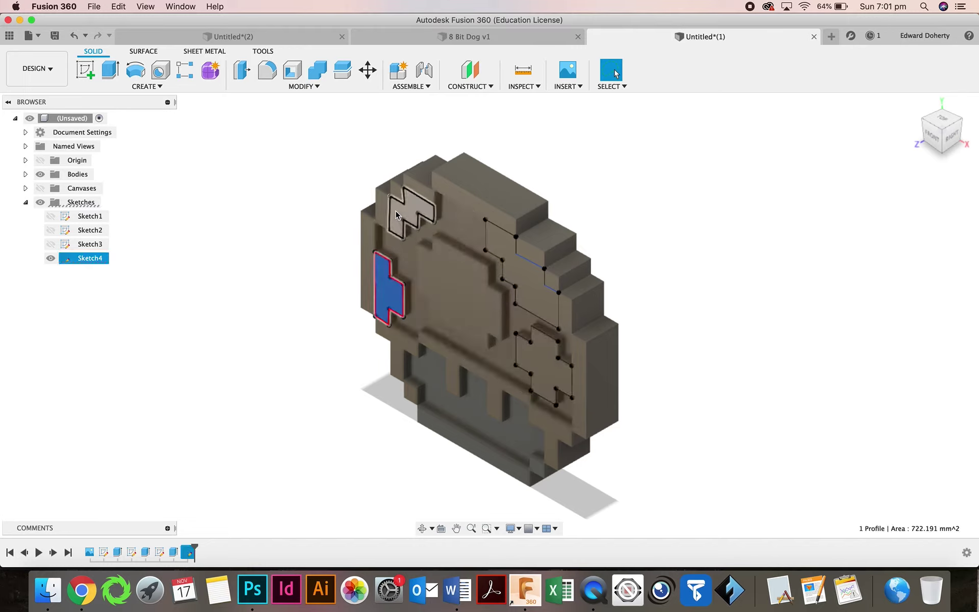
click(397, 215)
click(506, 251)
click(534, 360)
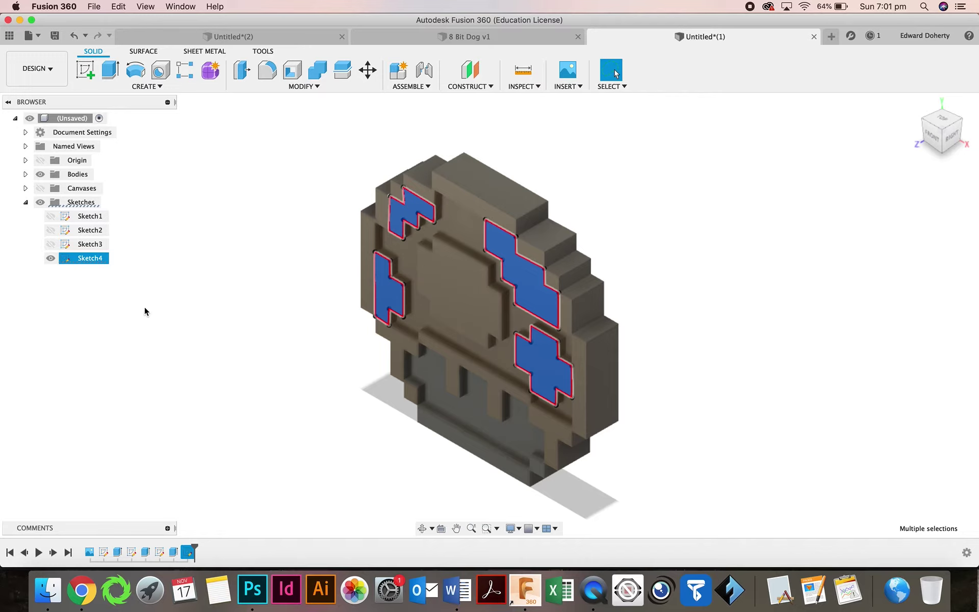
click(383, 302)
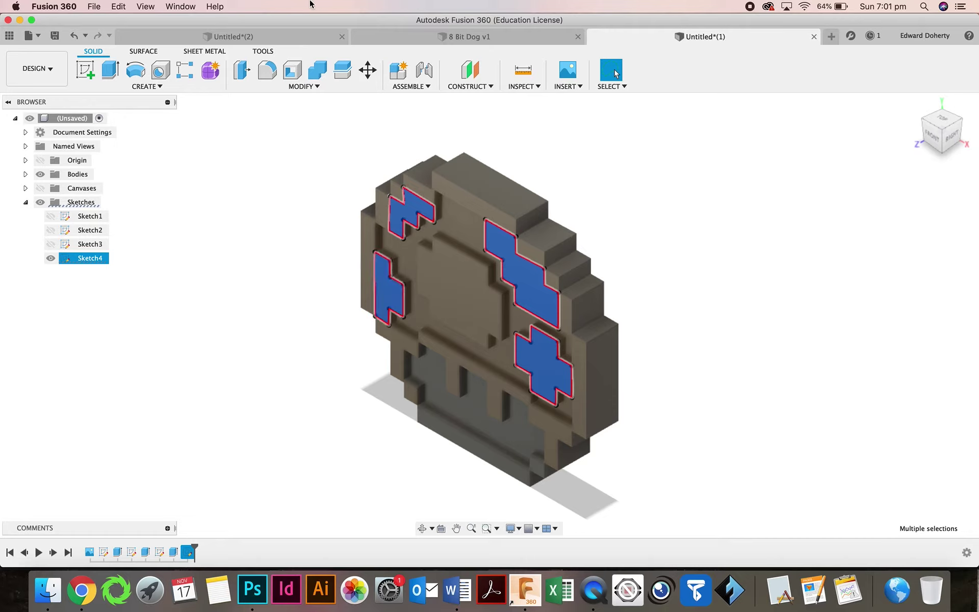
click(112, 70)
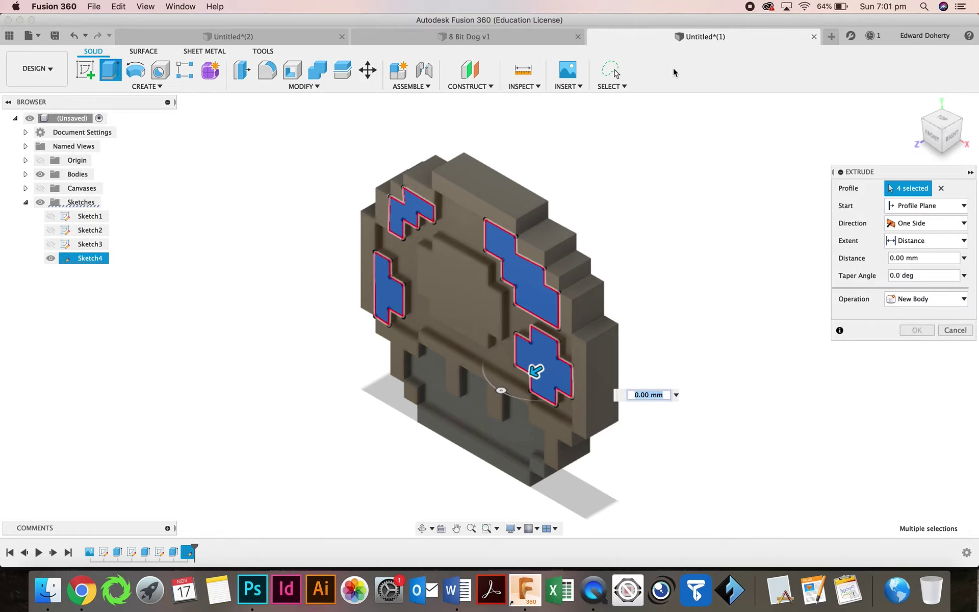
text(-3)
key(Return)
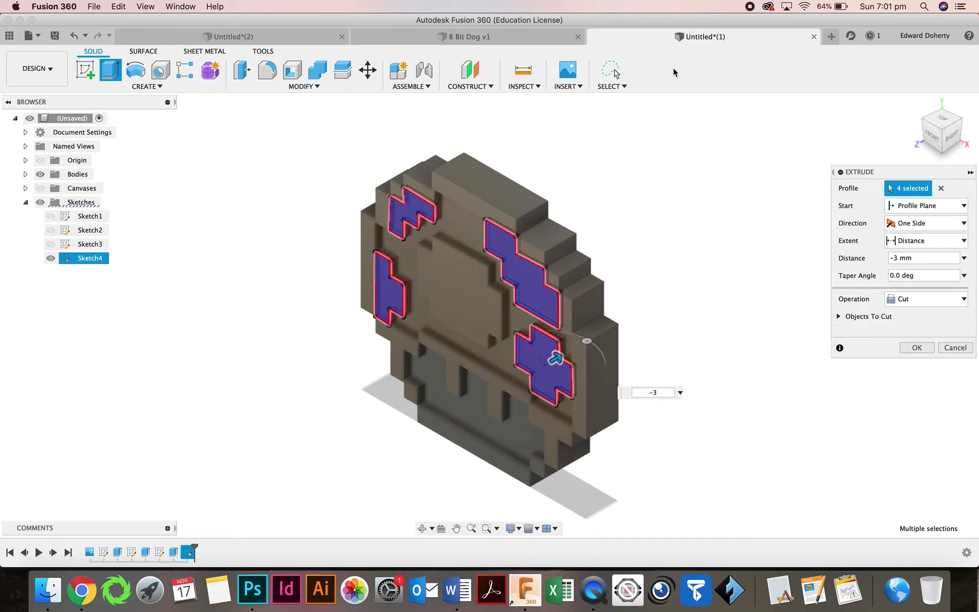
click(916, 348)
Step: Cut the large central spot face -3 mm into the body
click(478, 311)
click(106, 77)
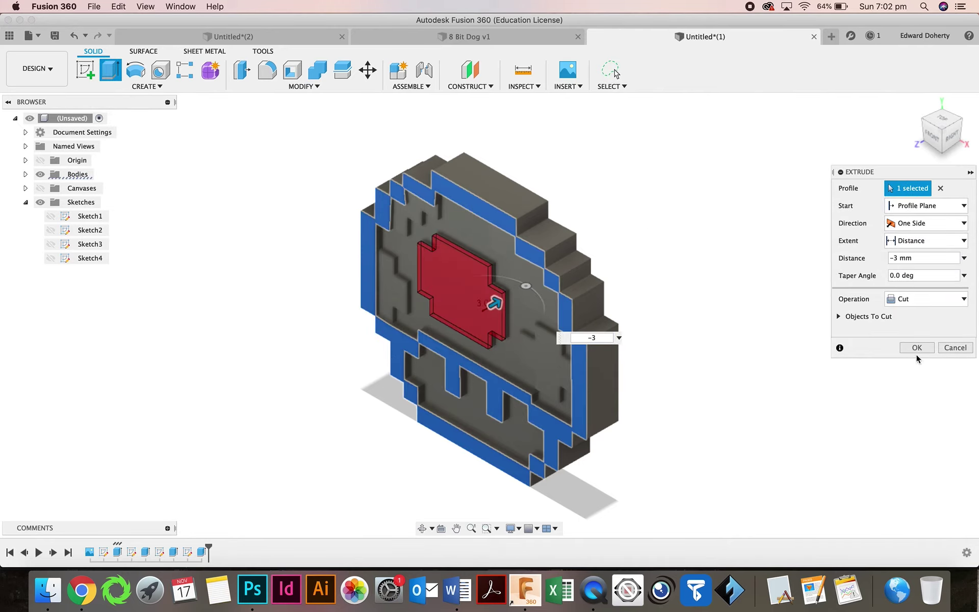
click(916, 348)
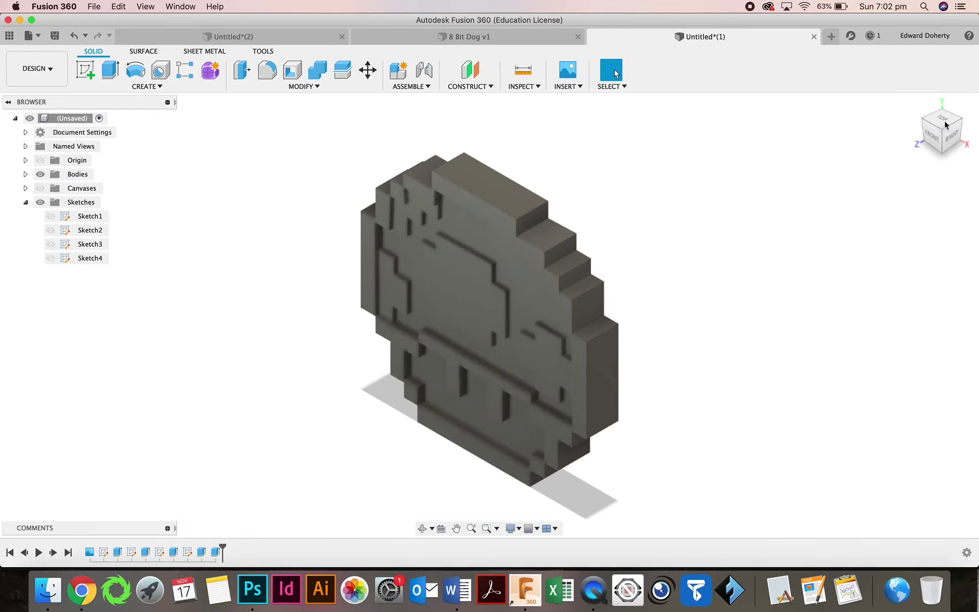
click(938, 139)
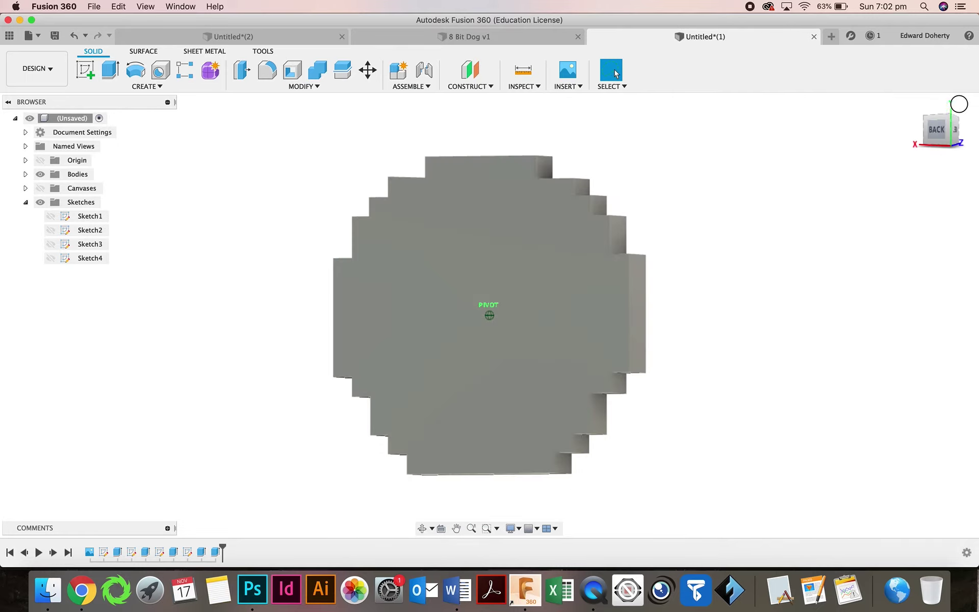
click(40, 188)
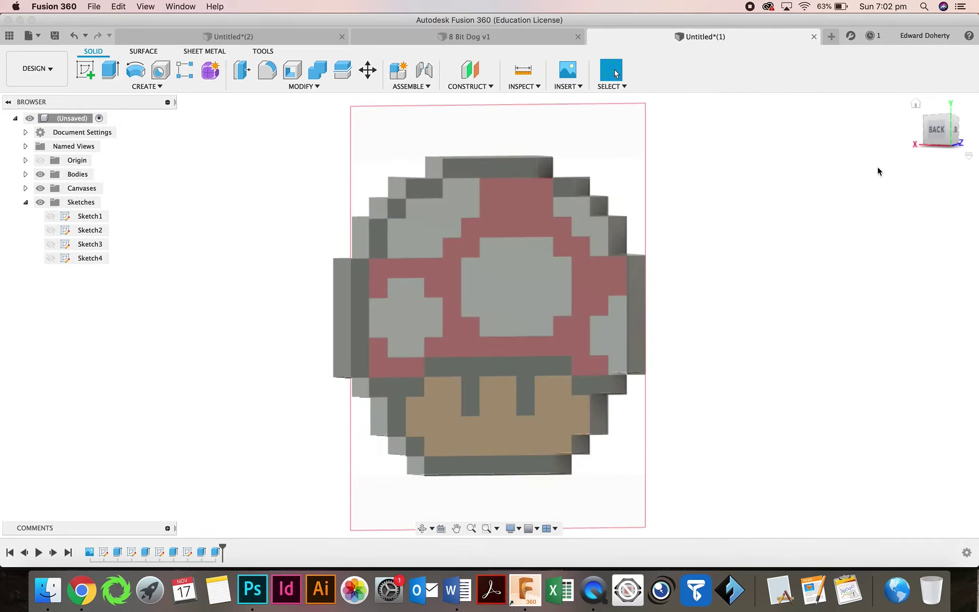
click(916, 104)
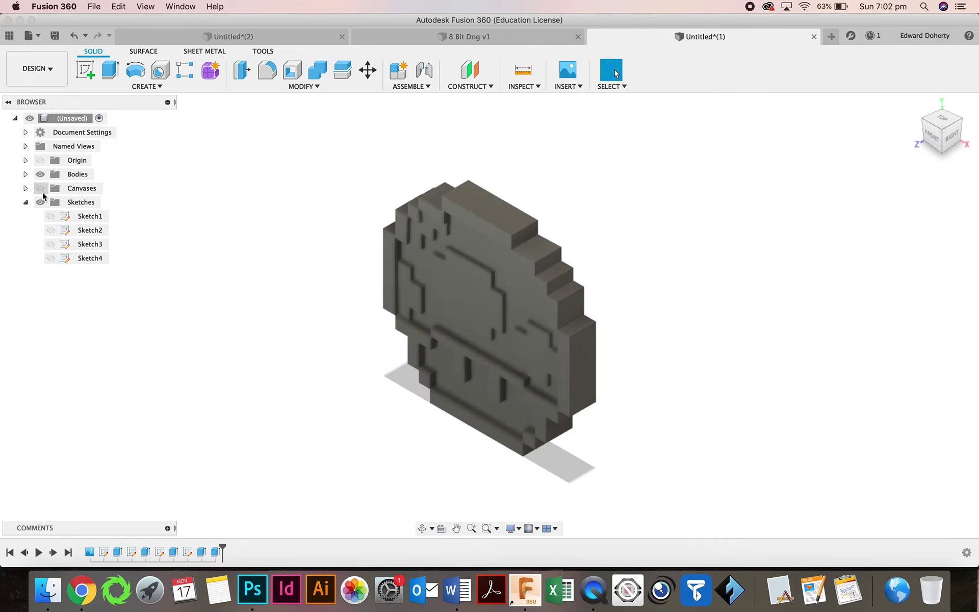
click(42, 189)
click(42, 190)
click(42, 189)
click(42, 190)
click(41, 190)
click(509, 279)
click(816, 235)
mouse_move(943, 127)
mouse_down()
mouse_move(974, 81)
mouse_move(704, 133)
mouse_move(678, 115)
mouse_move(586, 105)
mouse_up()
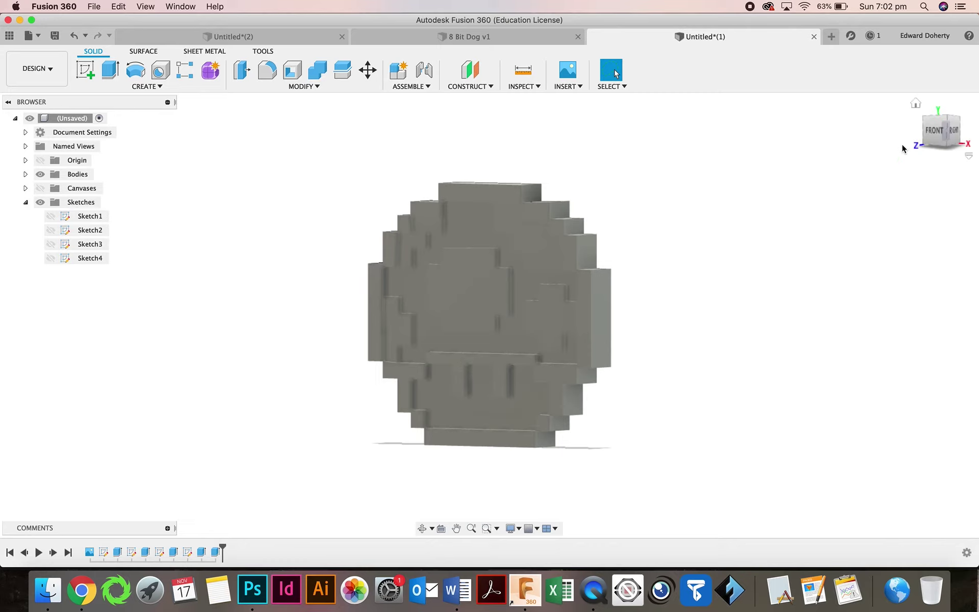
mouse_move(935, 130)
mouse_down()
mouse_move(931, 147)
mouse_move(959, 125)
mouse_move(951, 117)
mouse_up()
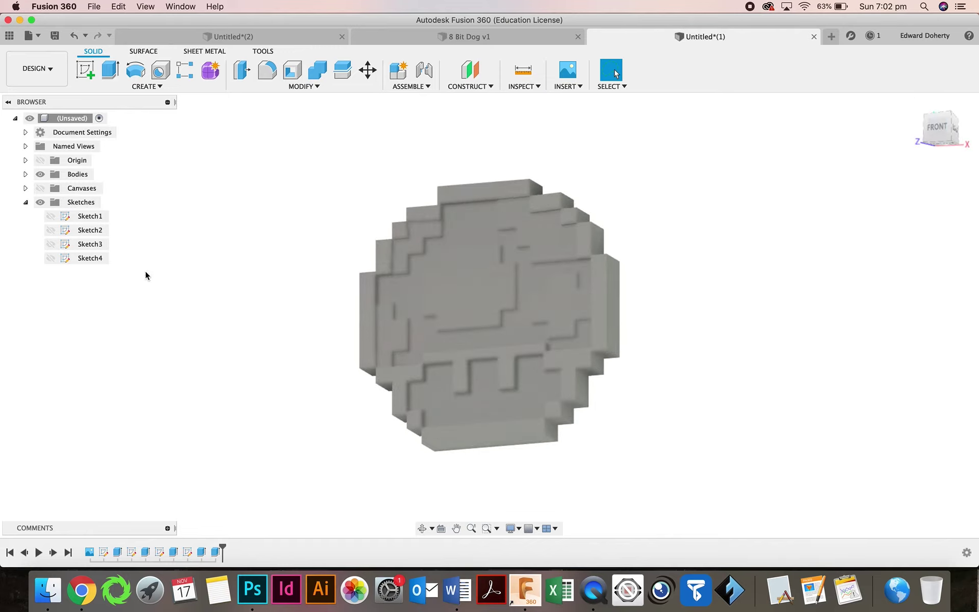
Step: Duplicate Steel - Satin, darken the copy to RGB 51/51/51, and apply it to the body
key(a)
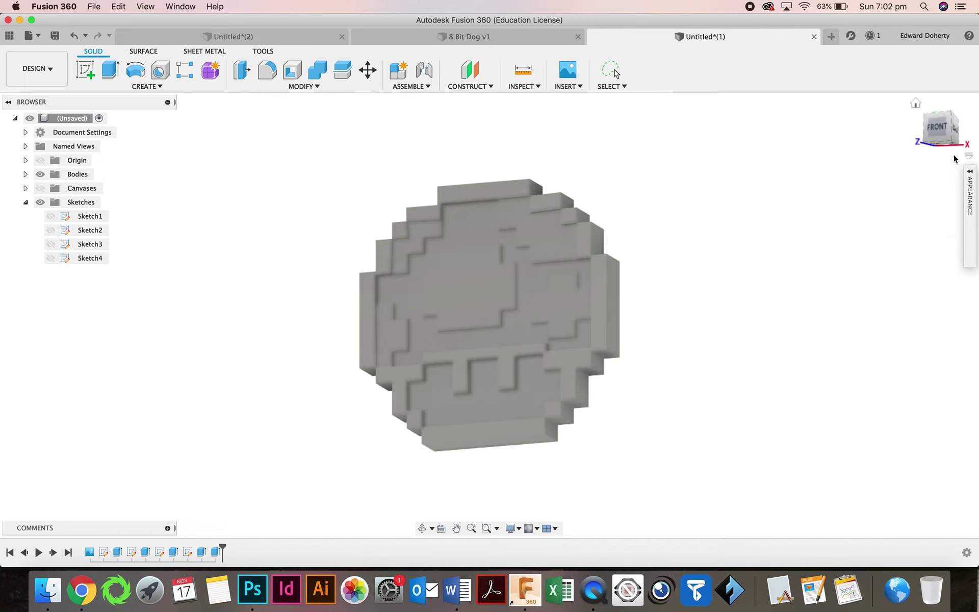
click(970, 173)
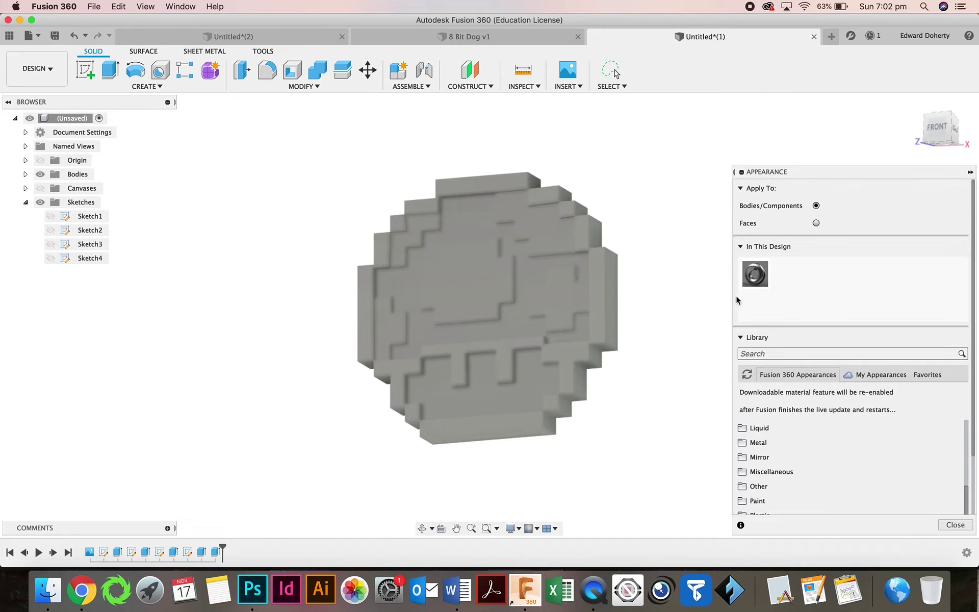
mouse_move(931, 129)
mouse_down()
mouse_move(947, 114)
mouse_move(957, 121)
mouse_move(913, 164)
mouse_move(936, 133)
mouse_move(931, 158)
mouse_move(962, 149)
mouse_move(914, 158)
mouse_move(929, 148)
mouse_up()
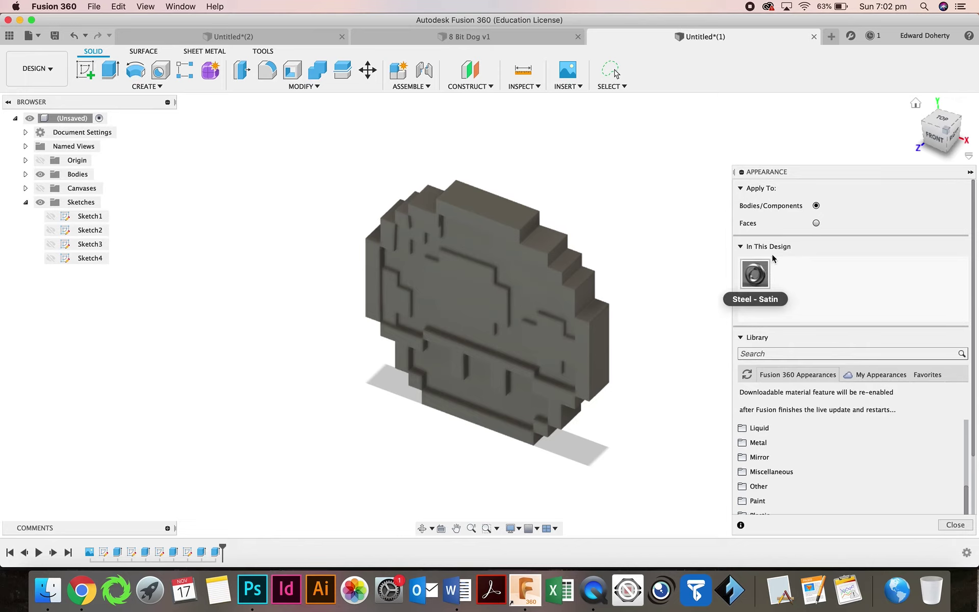
right_click(755, 290)
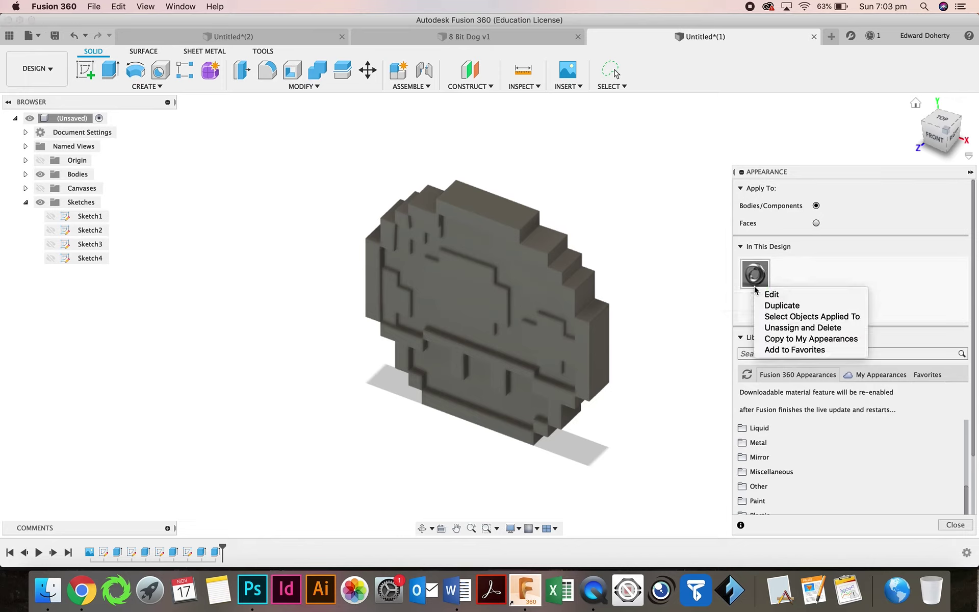
click(774, 305)
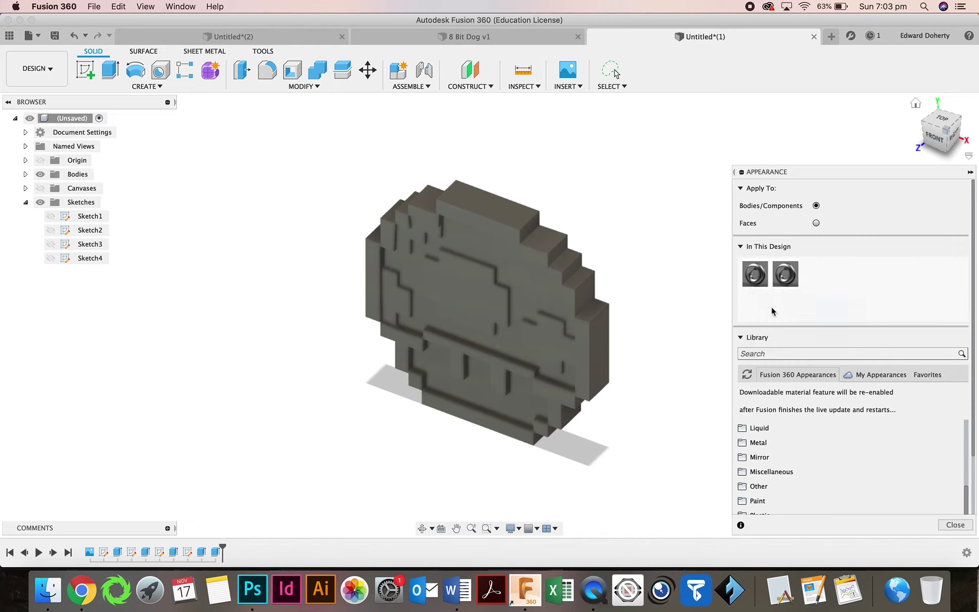
double_click(794, 279)
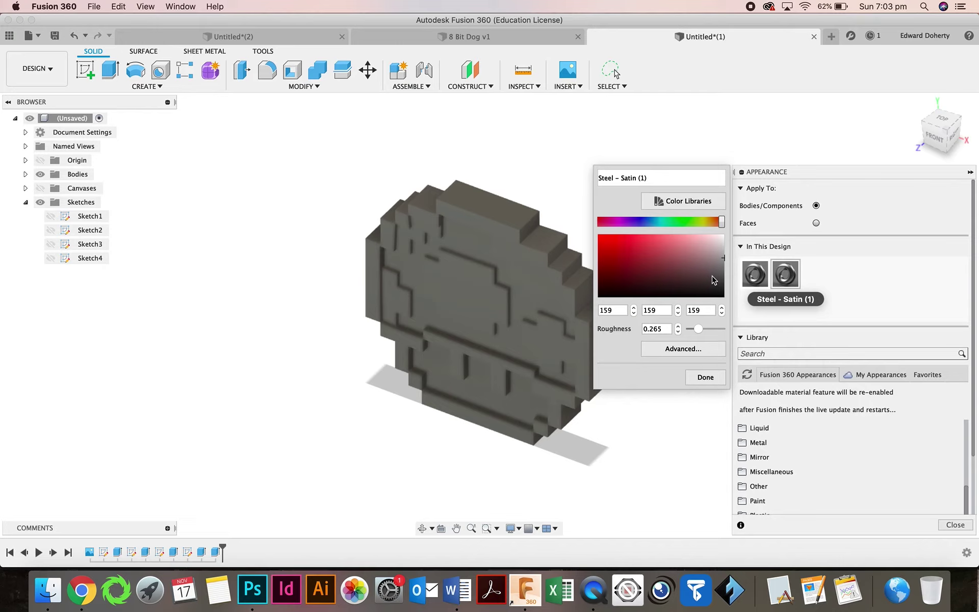
drag(714, 278, 725, 285)
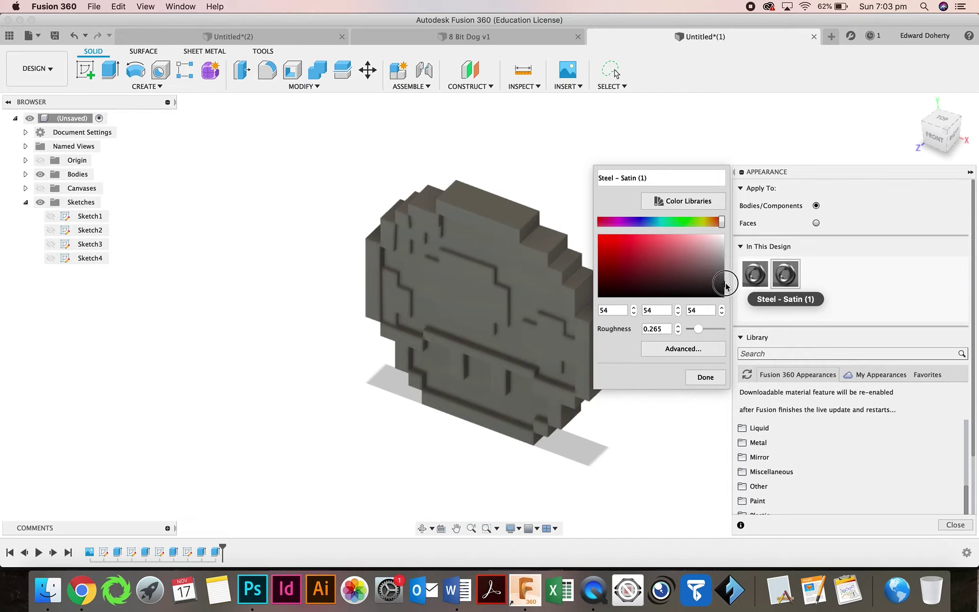
click(705, 377)
drag(787, 274, 564, 298)
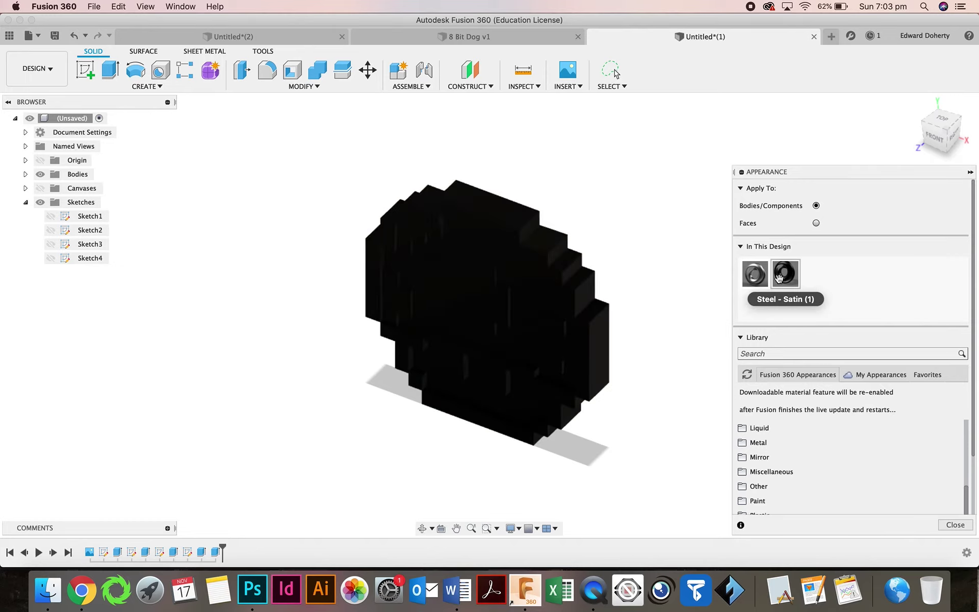
Step: Duplicate Steel - Satin again and set the copy's colour to pure red 255/0/0
click(749, 275)
right_click(749, 274)
click(775, 291)
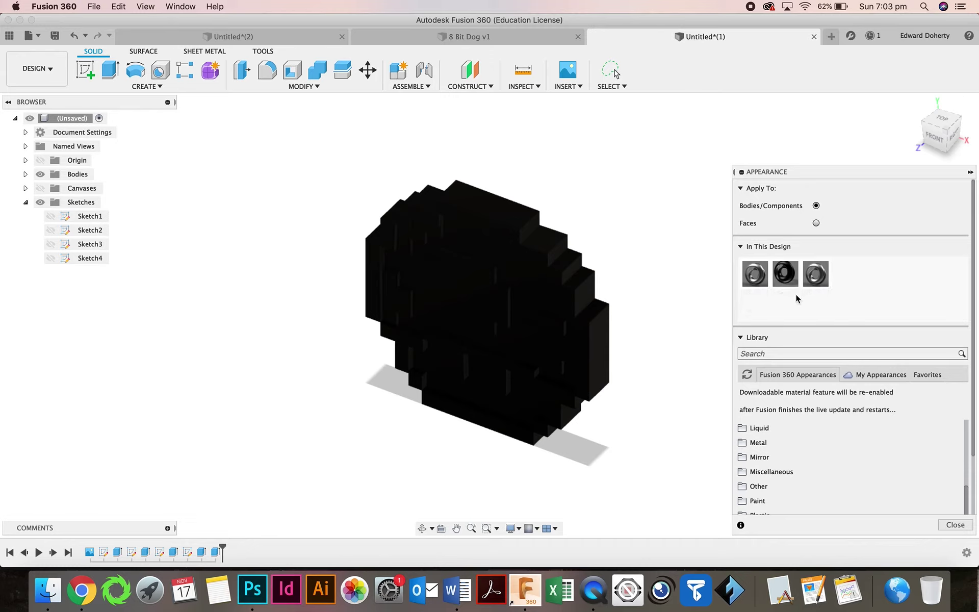
double_click(820, 276)
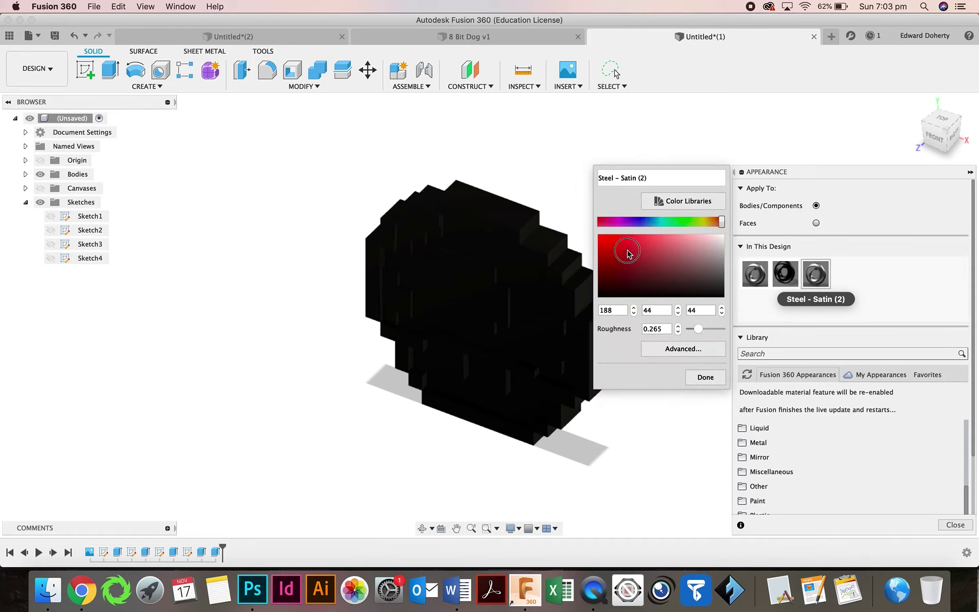
drag(628, 253, 599, 231)
click(703, 377)
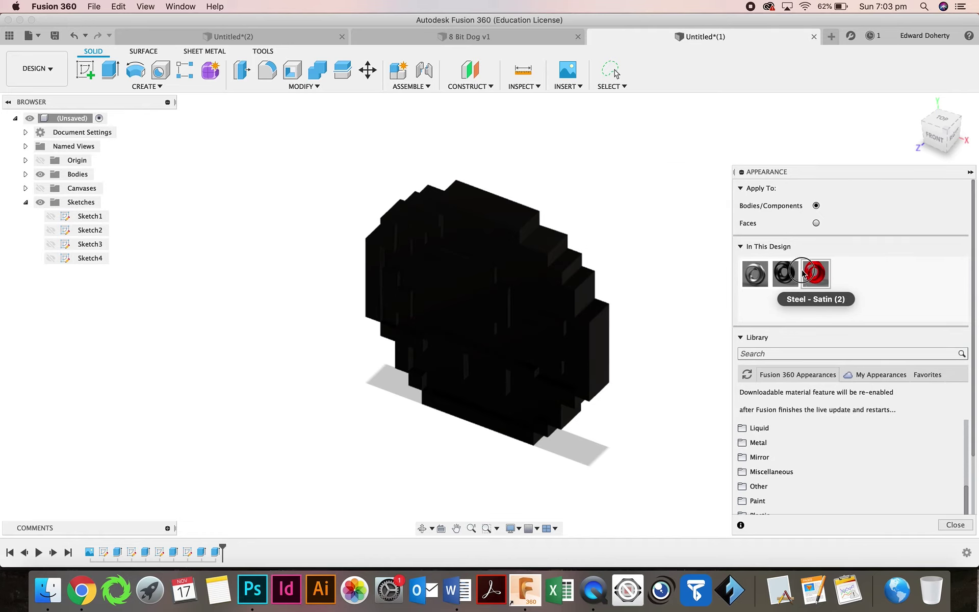
Step: Try the red on the body, view it from the front, then restore the black appearance
drag(816, 274, 583, 304)
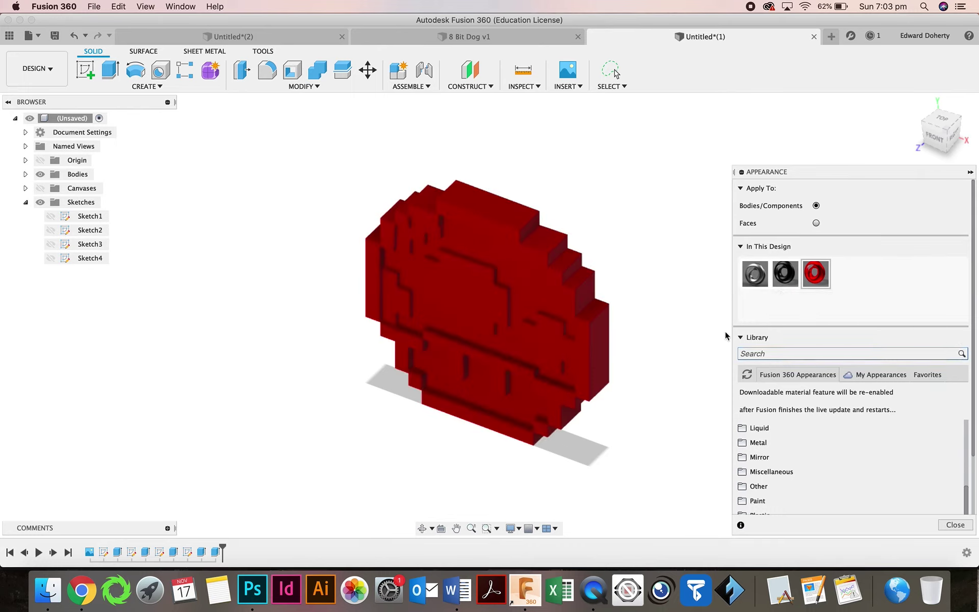
mouse_move(941, 130)
mouse_down()
mouse_move(974, 93)
mouse_move(881, 147)
mouse_move(953, 128)
mouse_move(800, 155)
mouse_move(693, 138)
mouse_move(630, 100)
mouse_up()
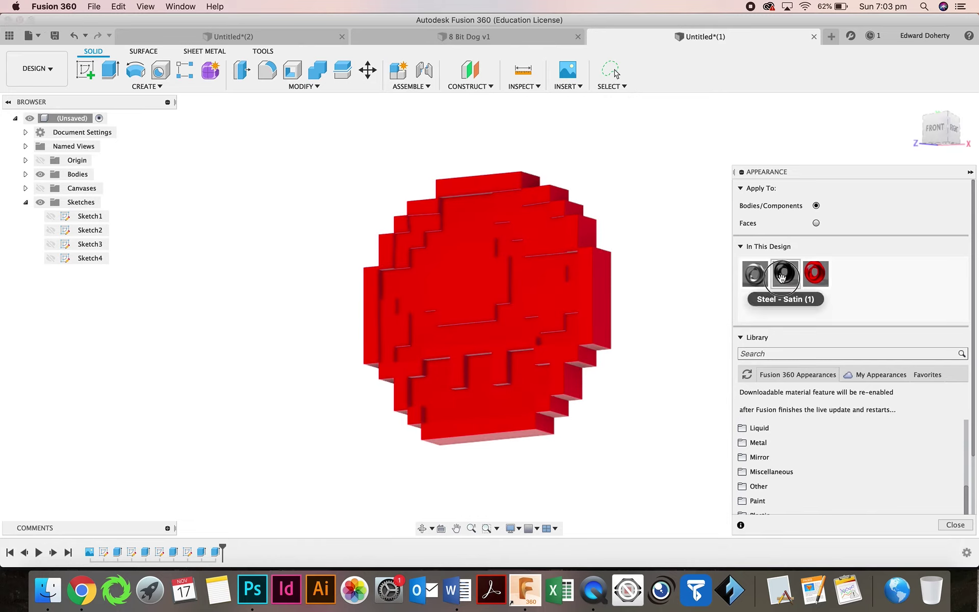
drag(785, 275, 595, 287)
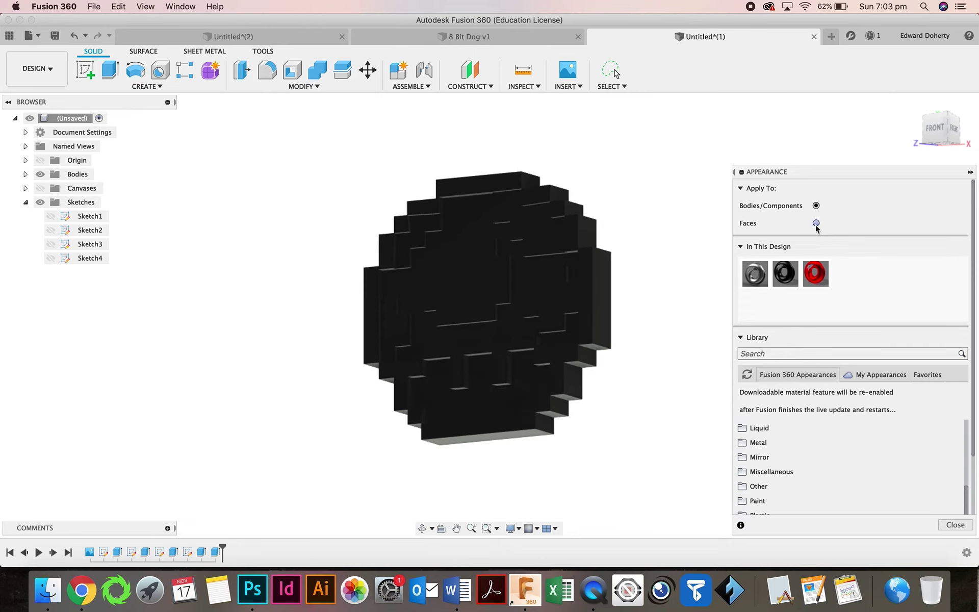
Step: Paint the cap faces red and the stem faces with a new yellow appearance copy
drag(816, 274, 535, 269)
mouse_move(941, 131)
mouse_down()
mouse_move(673, 136)
mouse_move(694, 135)
mouse_up()
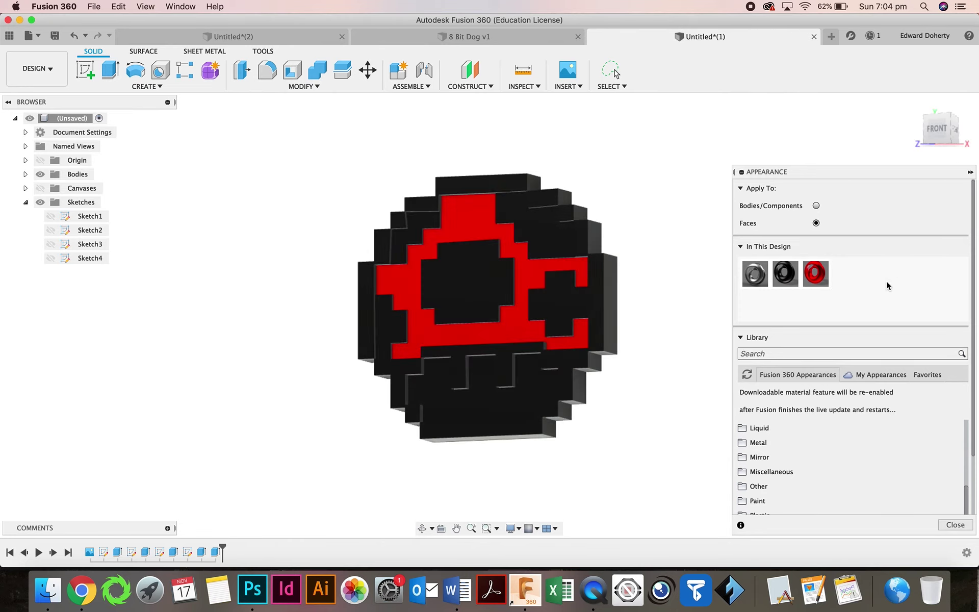
right_click(754, 277)
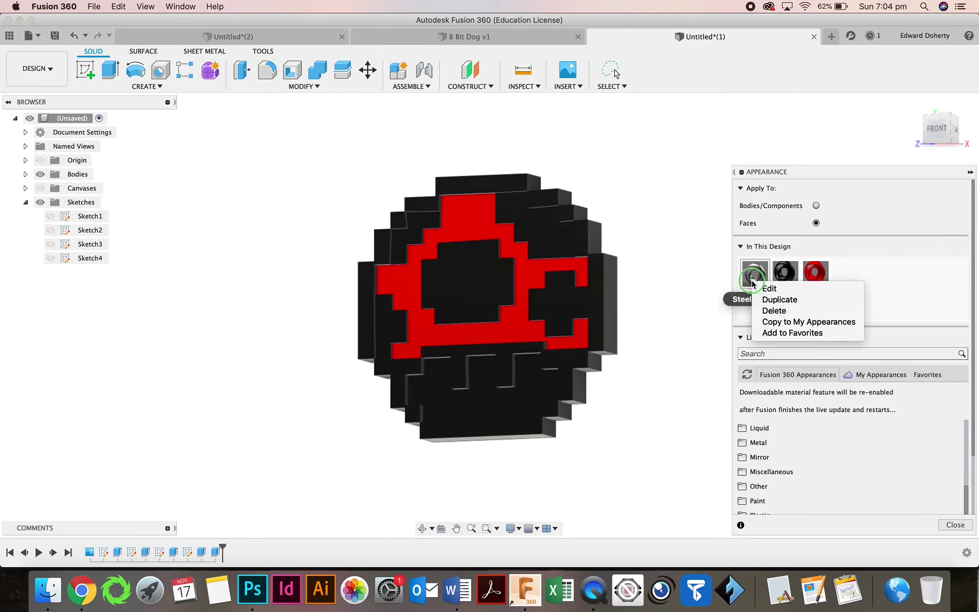
click(778, 299)
double_click(855, 279)
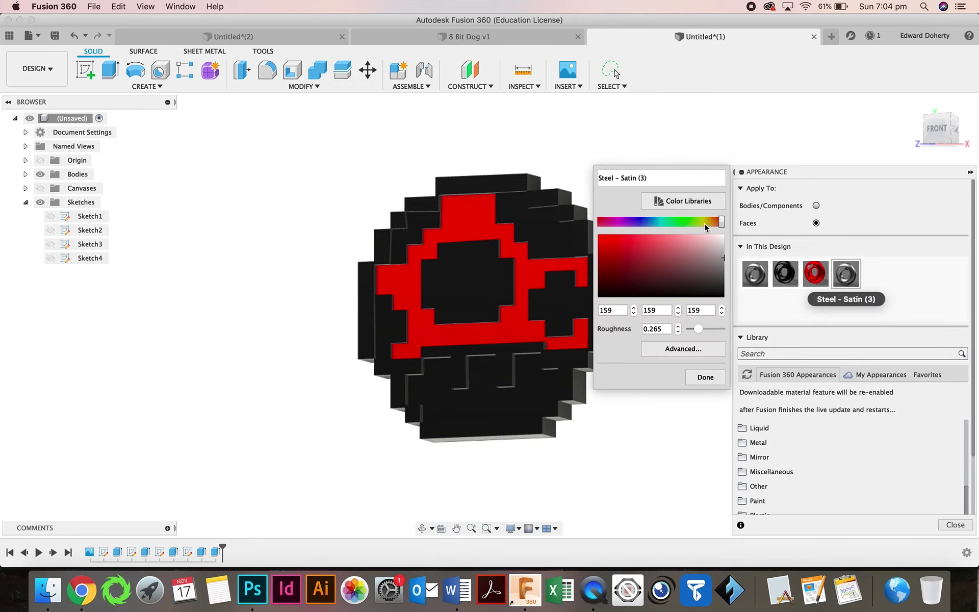
click(707, 221)
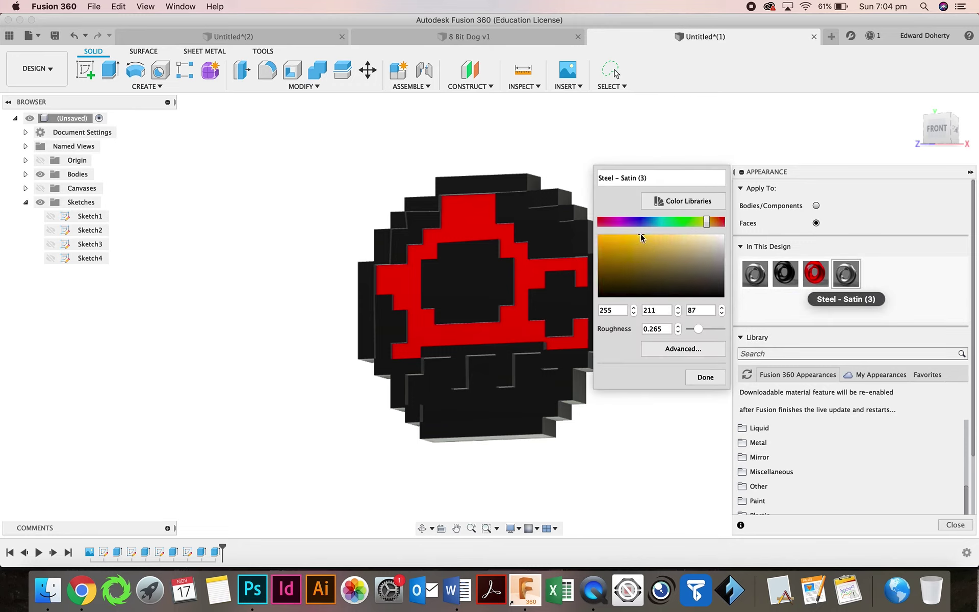
click(696, 381)
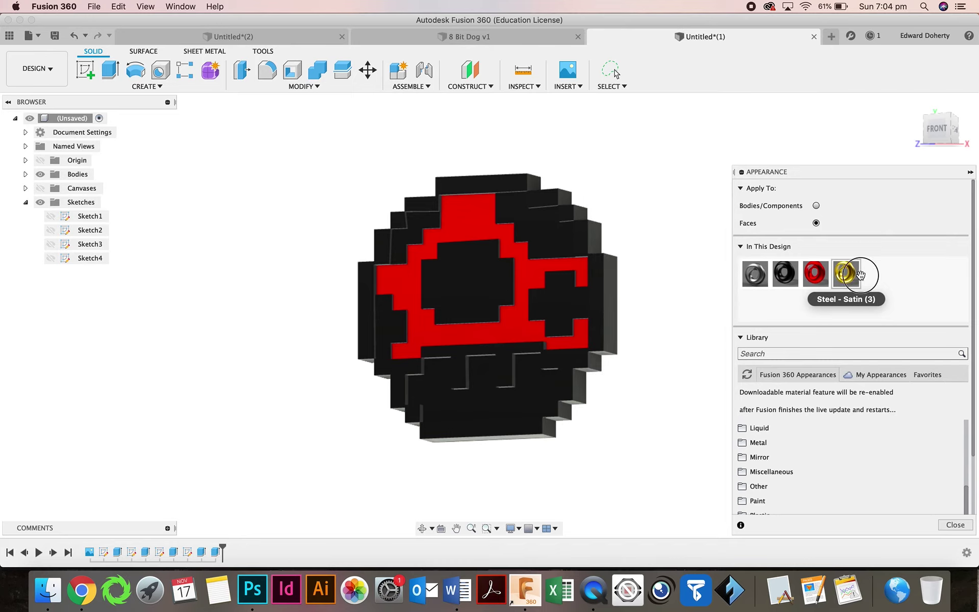
drag(860, 276, 497, 411)
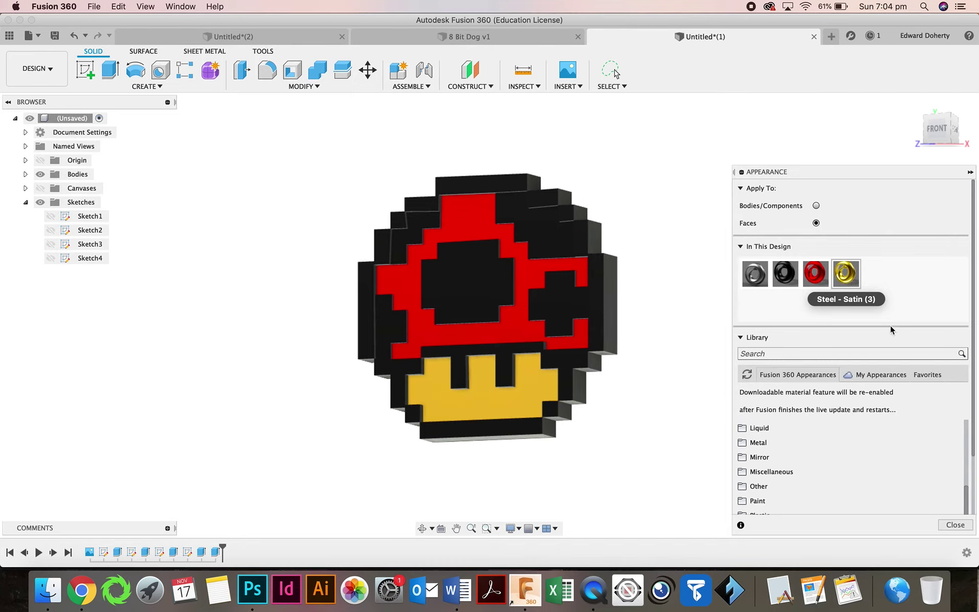
Step: Create a near-white appearance copy and paint the five cap spots with it
right_click(754, 276)
click(799, 297)
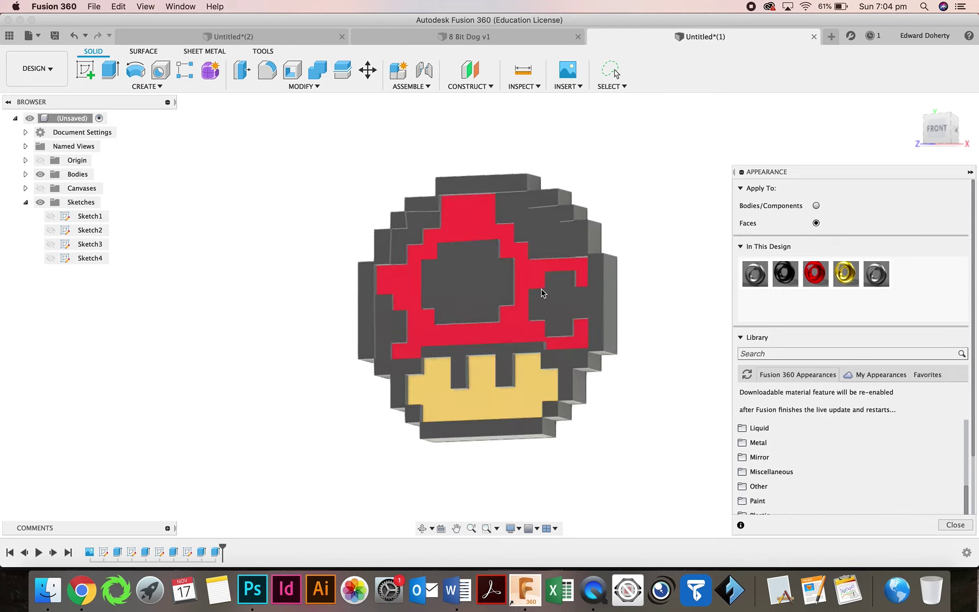
double_click(877, 276)
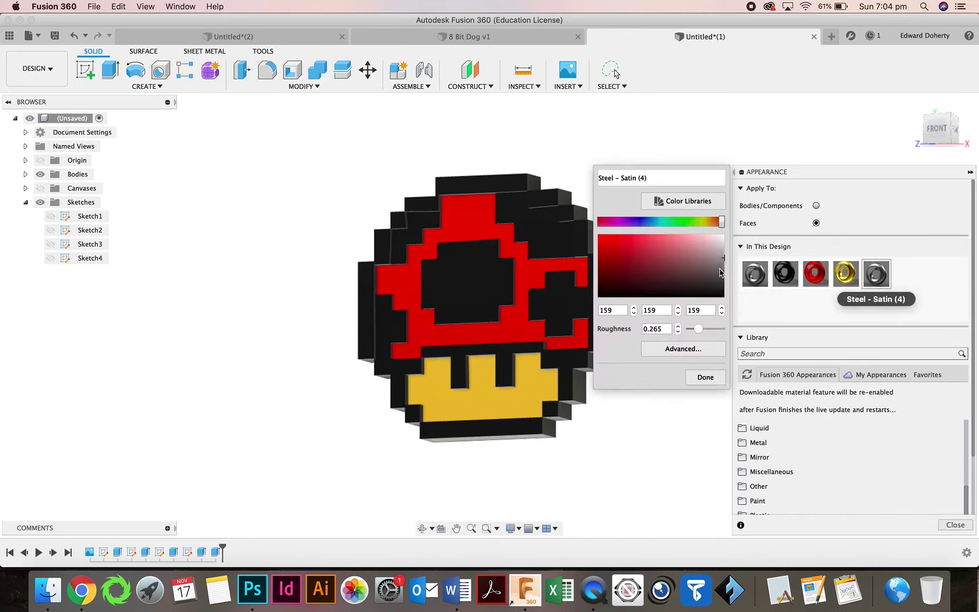
click(705, 378)
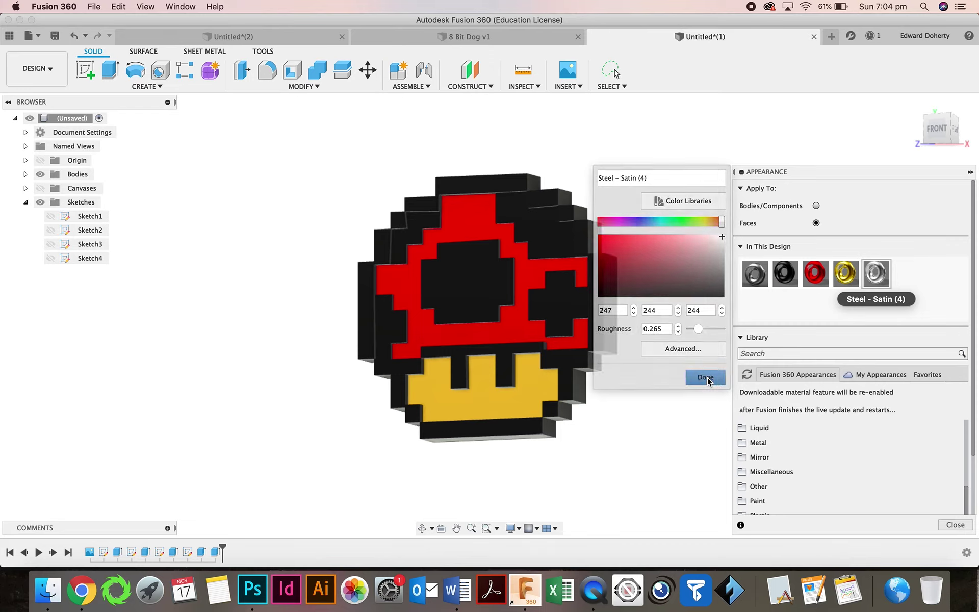
drag(873, 276, 561, 299)
drag(884, 271, 485, 288)
drag(866, 276, 541, 235)
drag(871, 276, 419, 221)
drag(877, 281, 396, 328)
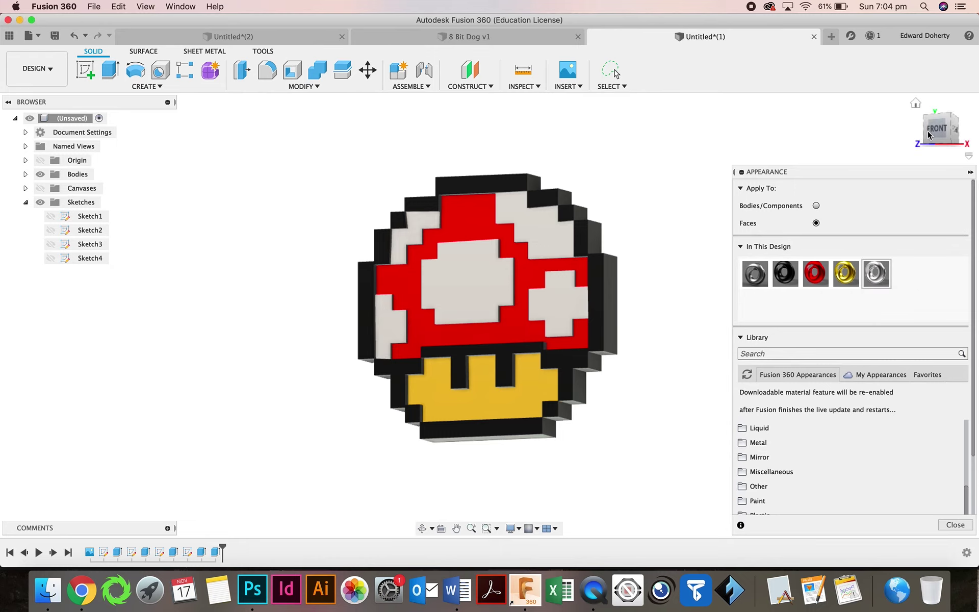
click(82, 590)
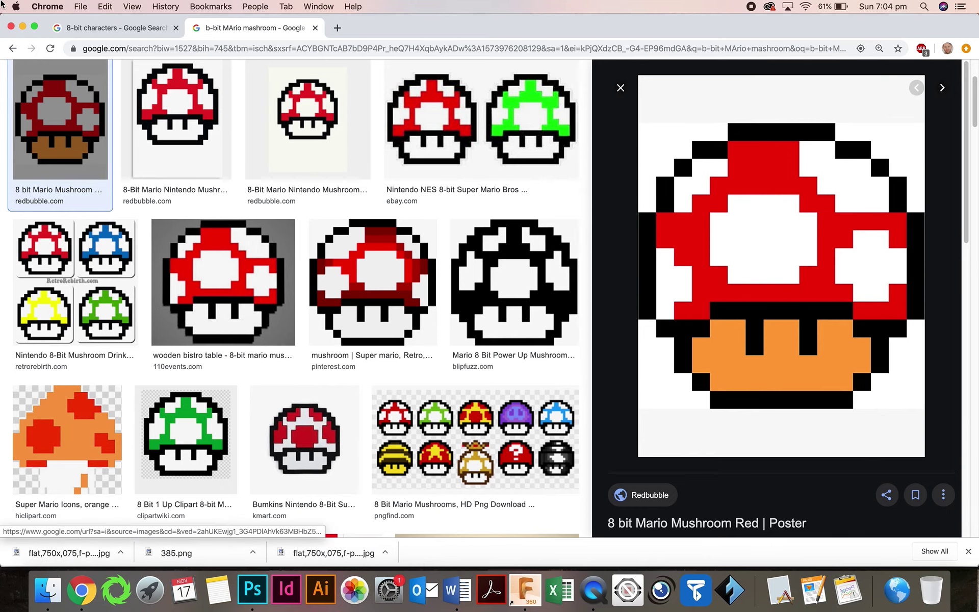
click(23, 26)
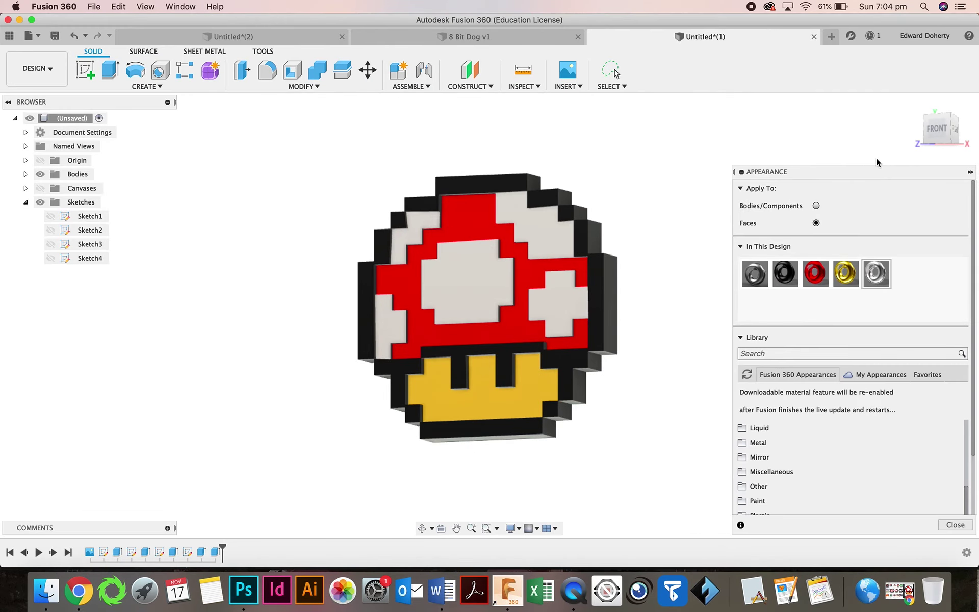
Step: Angle the mushroom to show depth, collapse the Appearance panel, and screenshot the mushroom region
mouse_move(936, 129)
shift+middle_down()
mouse_move(464, 146)
mouse_move(315, 125)
mouse_move(297, 132)
shift+middle_up()
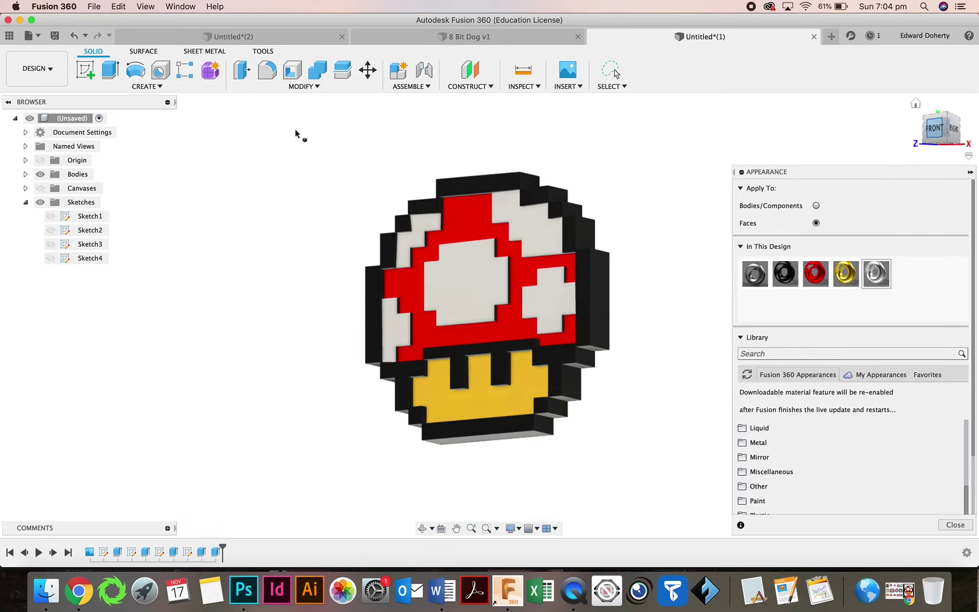
click(970, 173)
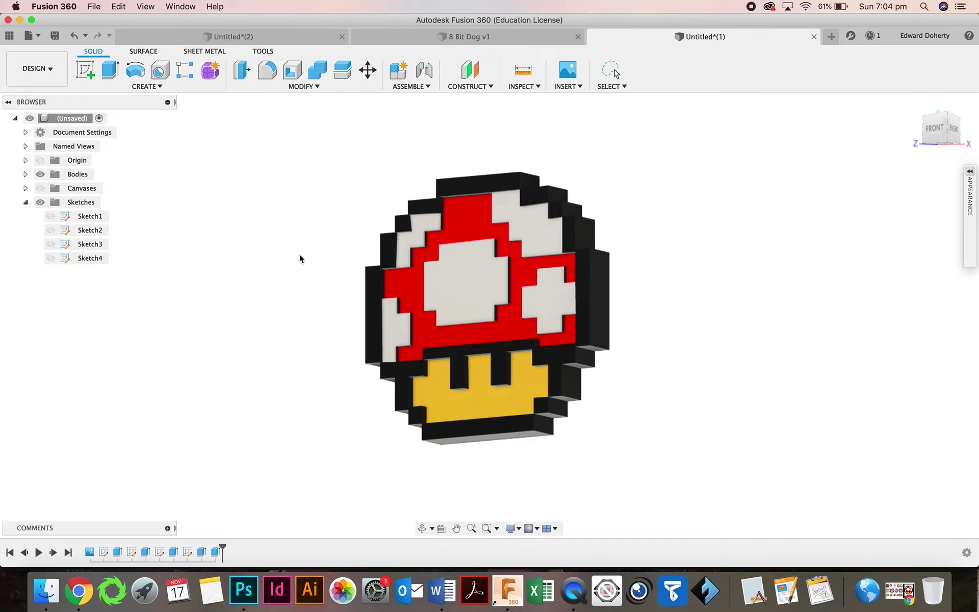
key(super+shift+4)
drag(295, 131, 663, 488)
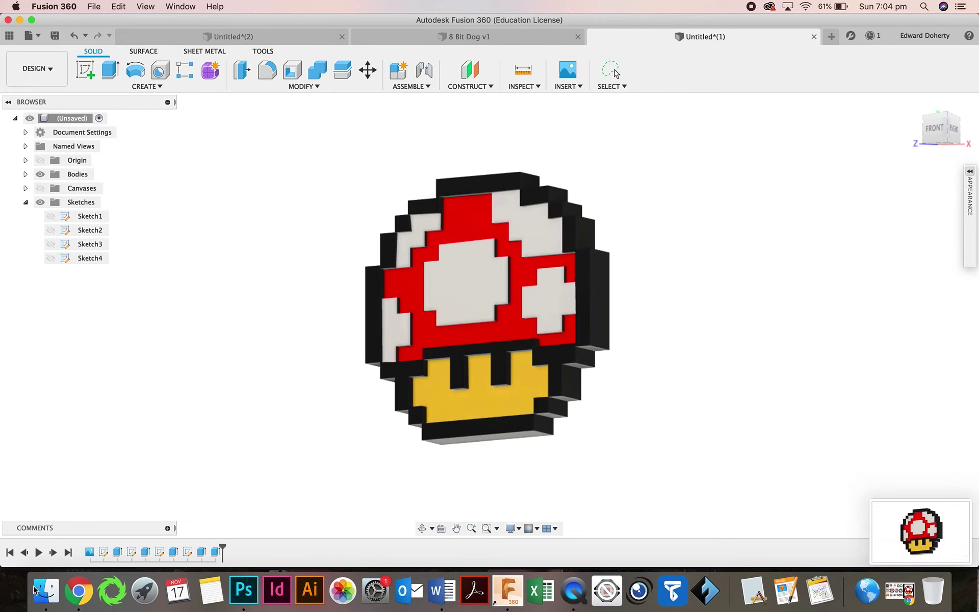
click(45, 577)
double_click(245, 283)
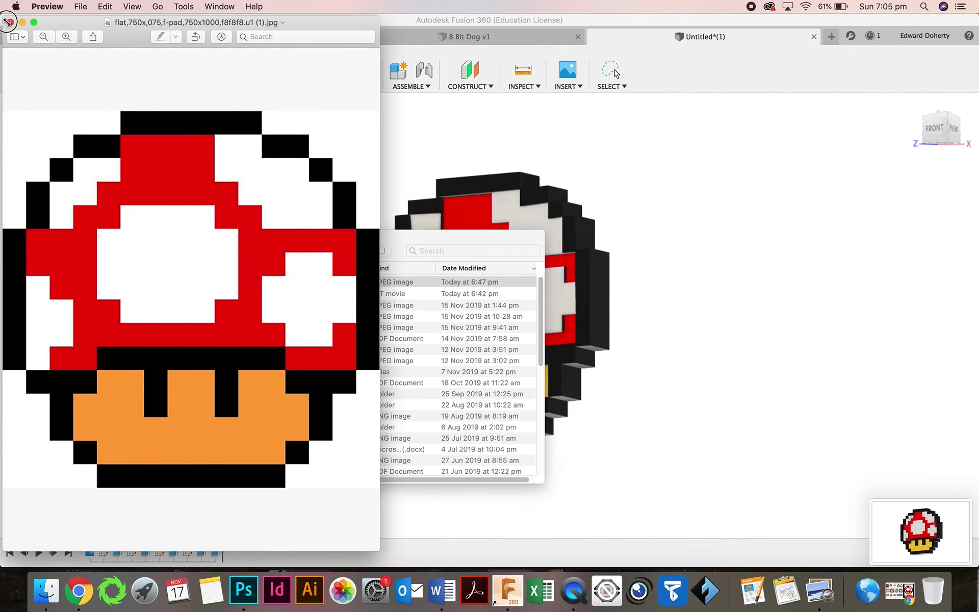
click(10, 22)
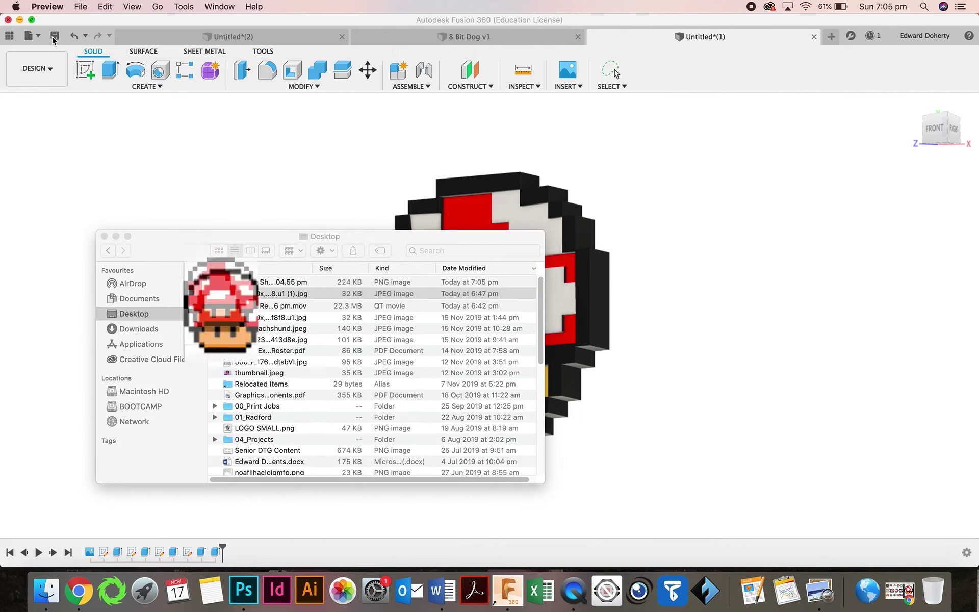
double_click(284, 281)
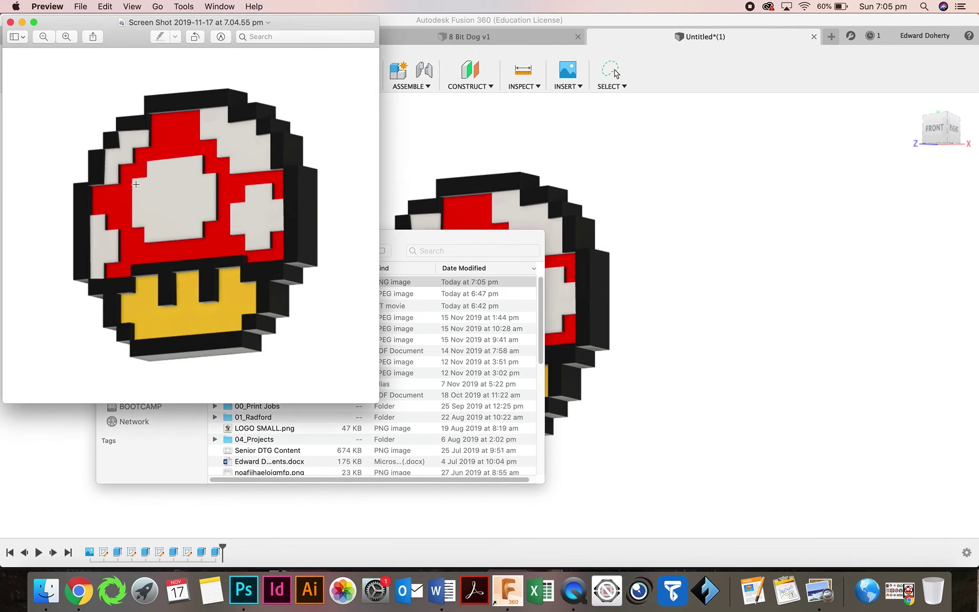
click(10, 21)
click(305, 160)
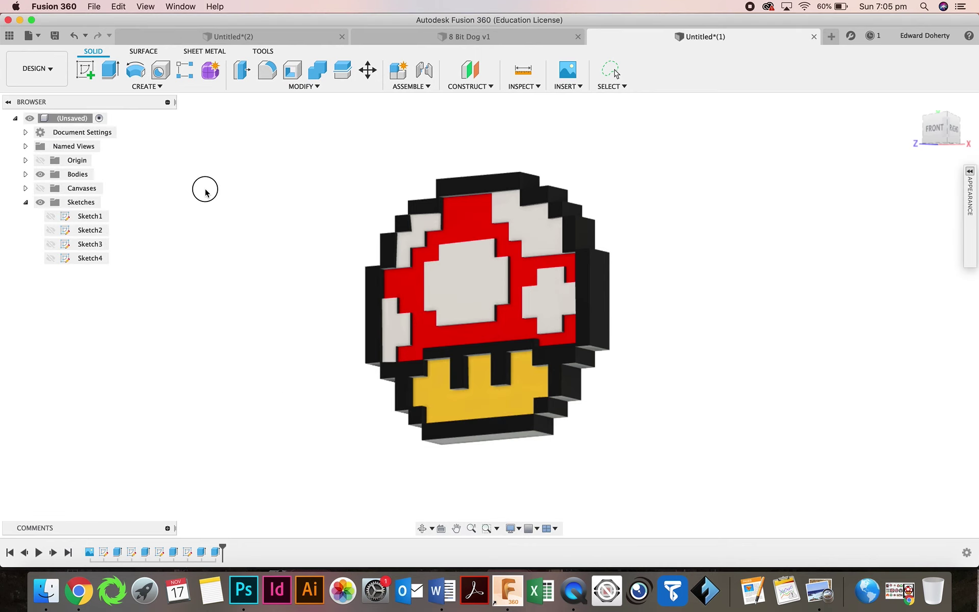